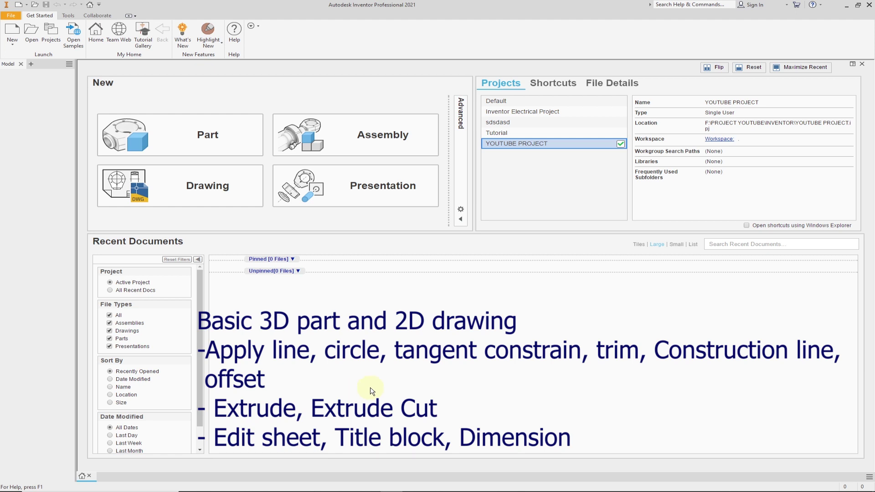
# - Create a new part, Part4, from the Standard (in).ipt template
pyautogui.click(15, 32)
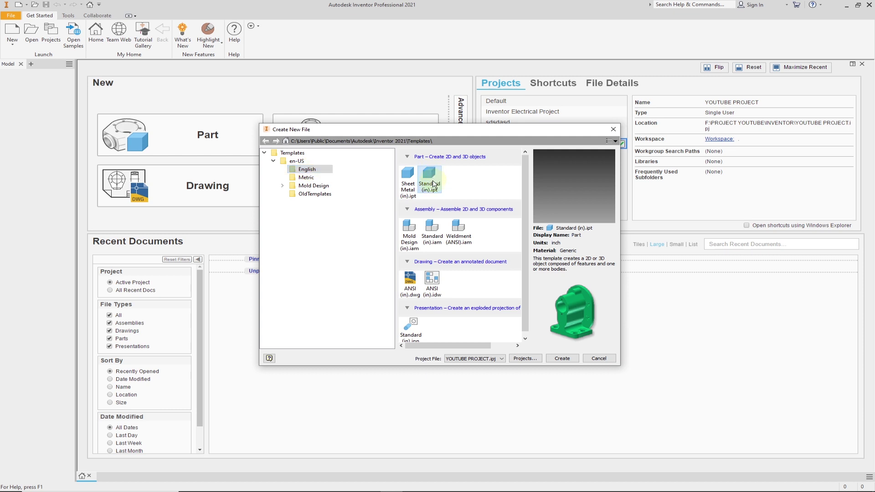
pyautogui.click(561, 359)
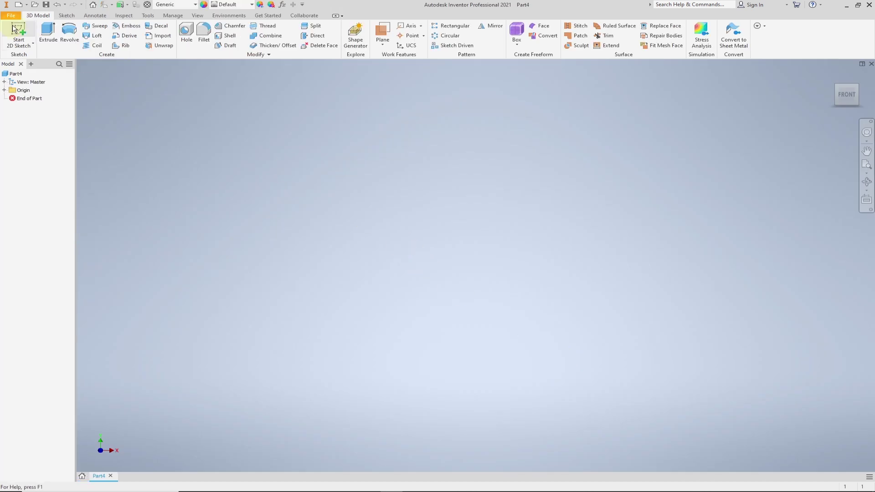
# - Start a sketch on the front plane and draw a 1.700 diameter circle at the origin
pyautogui.click(18, 30)
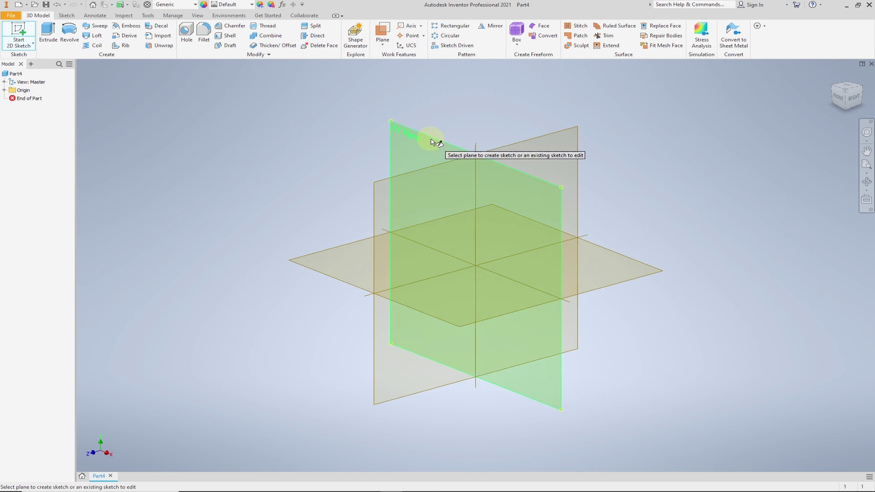
pyautogui.click(431, 140)
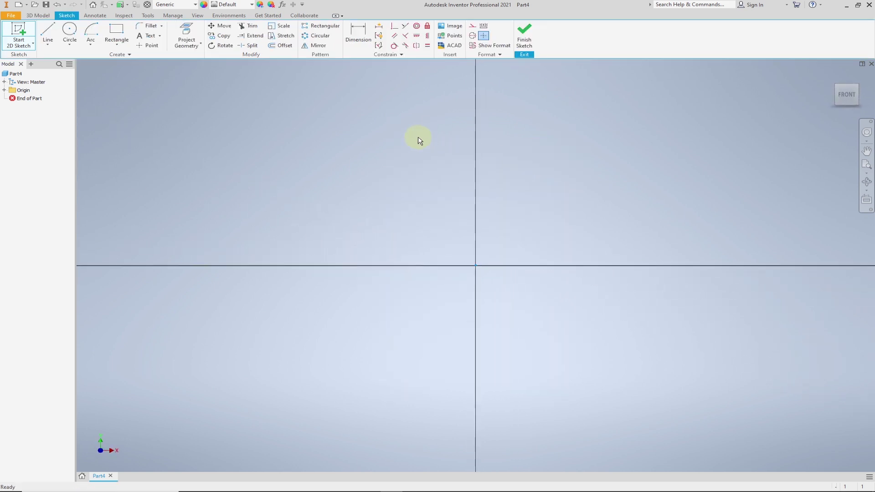
pyautogui.click(70, 30)
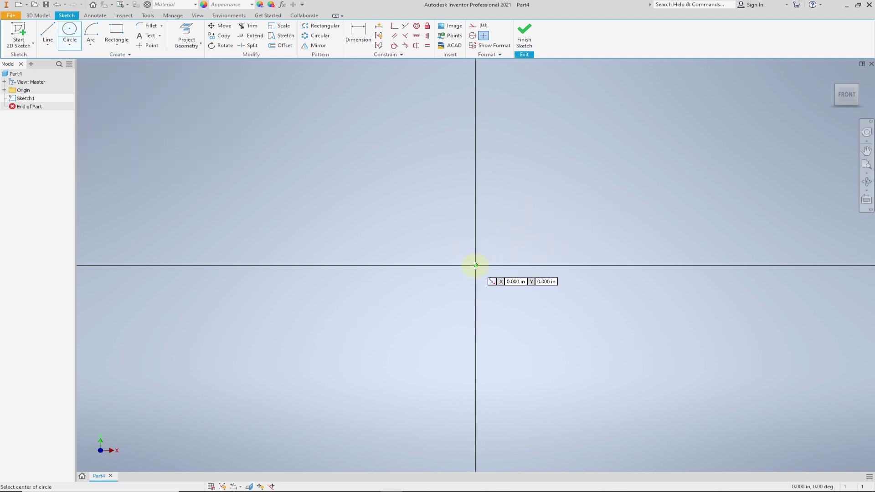
pyautogui.click(476, 265)
pyautogui.write('1.7')
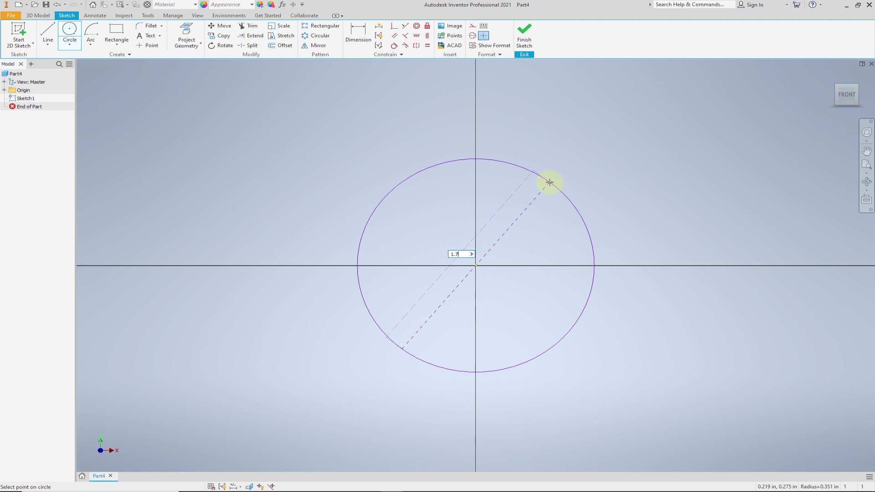
pyautogui.press('Return')
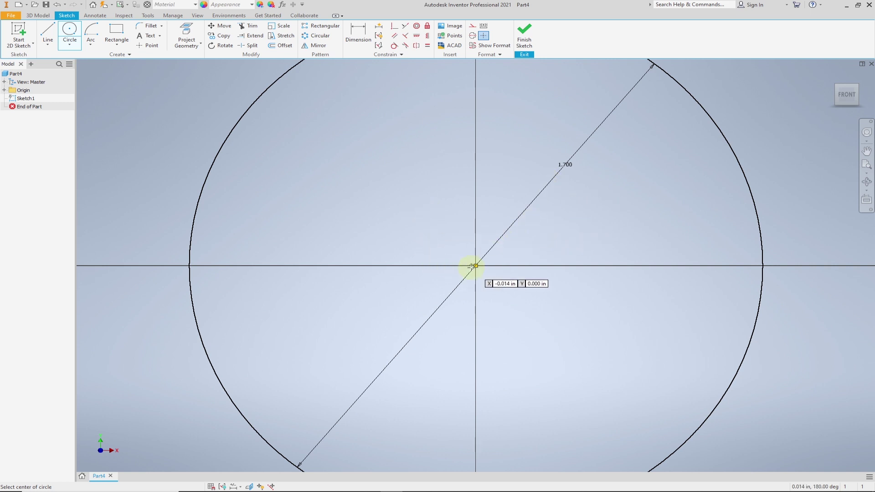
# - Add a concentric 1.000 diameter circle at the origin
pyautogui.click(473, 266)
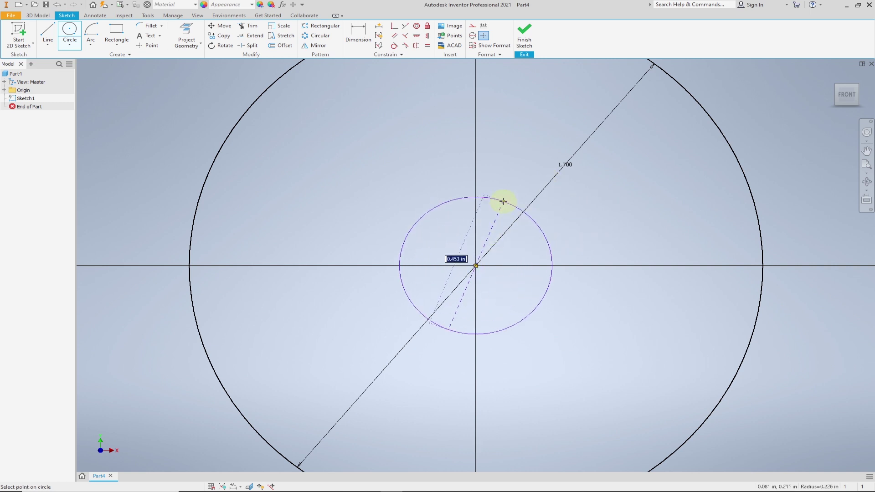
pyautogui.write('1')
pyautogui.press('Return')
pyautogui.scroll(3, 504, 196)
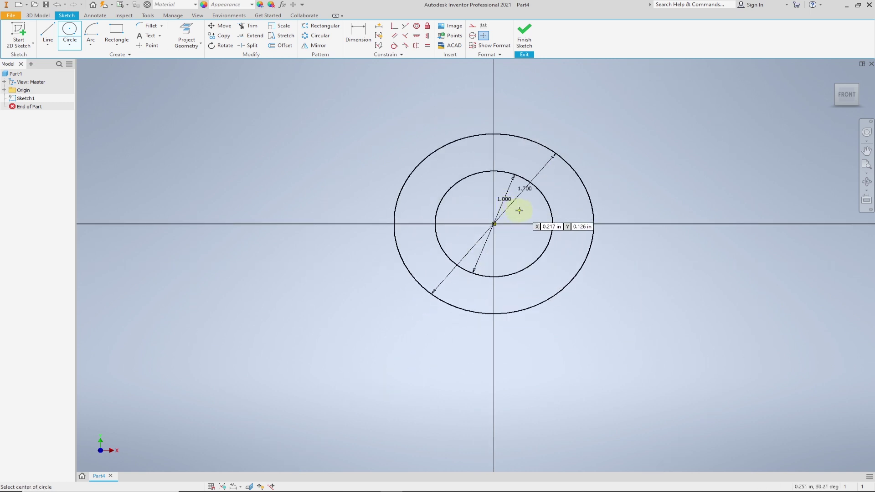
pyautogui.moveTo(519, 210); pyautogui.dragTo(375, 251, button='middle')
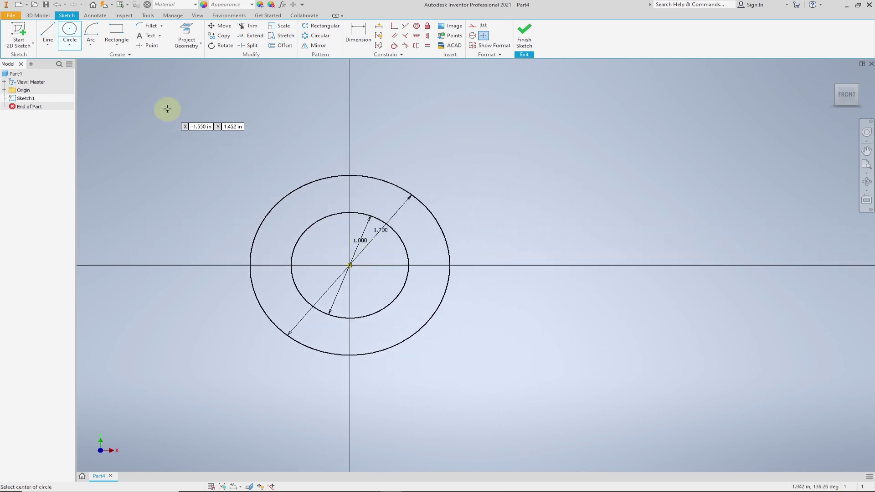
pyautogui.click(91, 44)
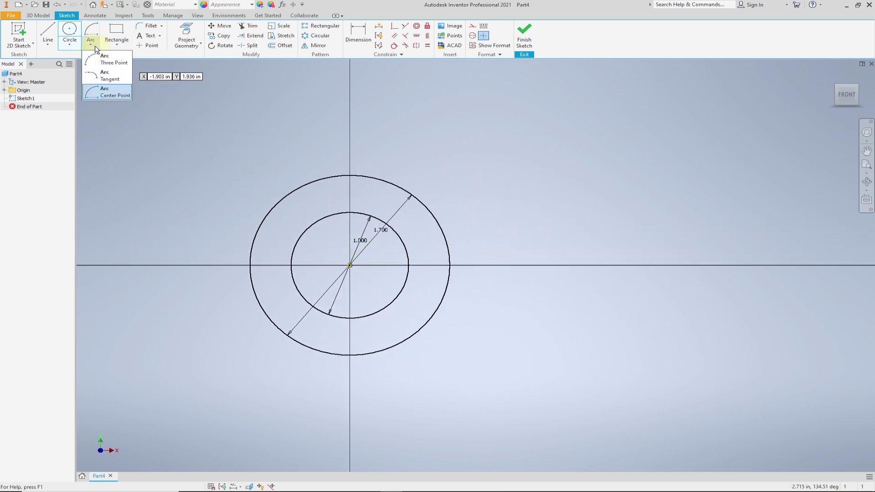
# - Draw a center-point arc of radius 3.5 on the origin, sweeping above the circles
pyautogui.click(104, 96)
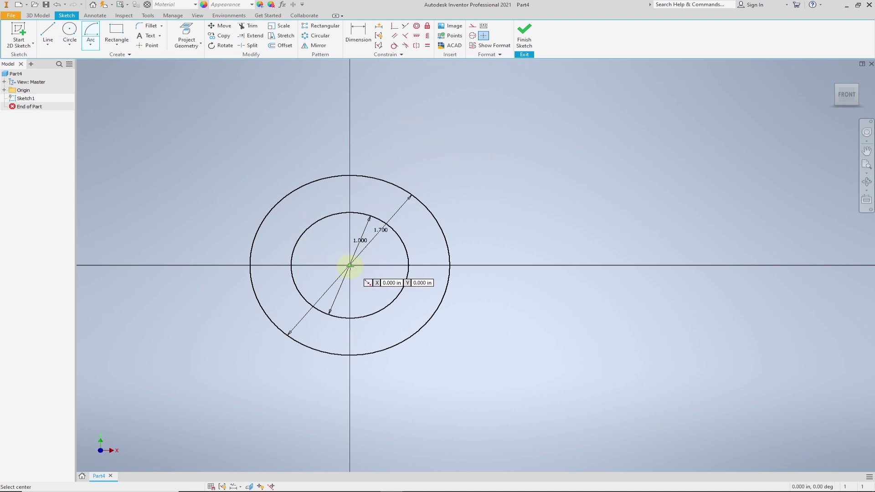
pyautogui.click(350, 265)
pyautogui.write('3.5')
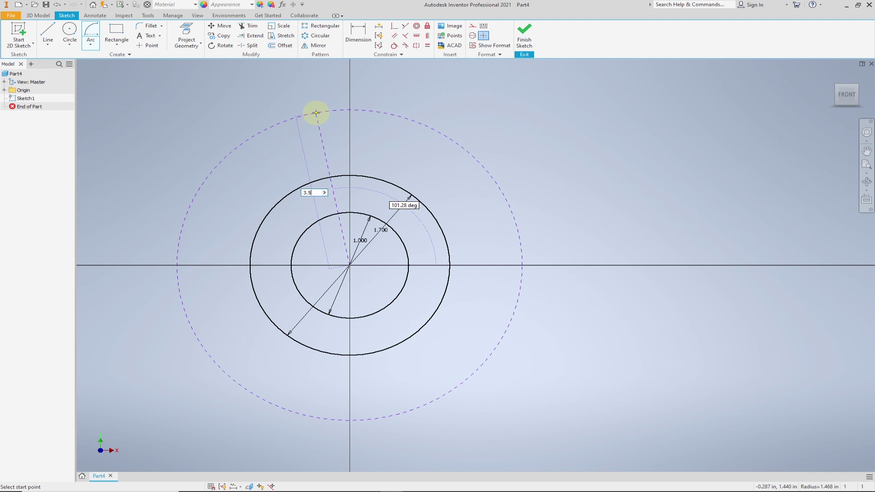
pyautogui.press('Return')
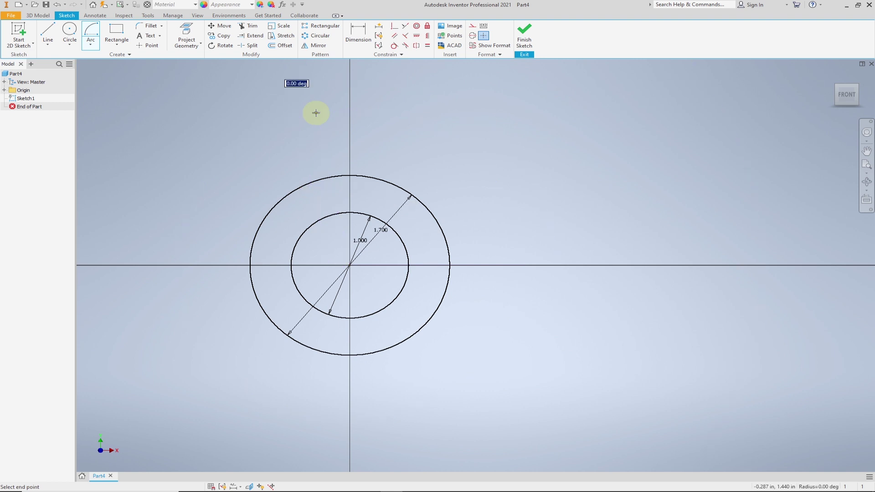
pyautogui.scroll(-3, 316, 112)
pyautogui.scroll(-1, 316, 113)
pyautogui.scroll(1, 316, 114)
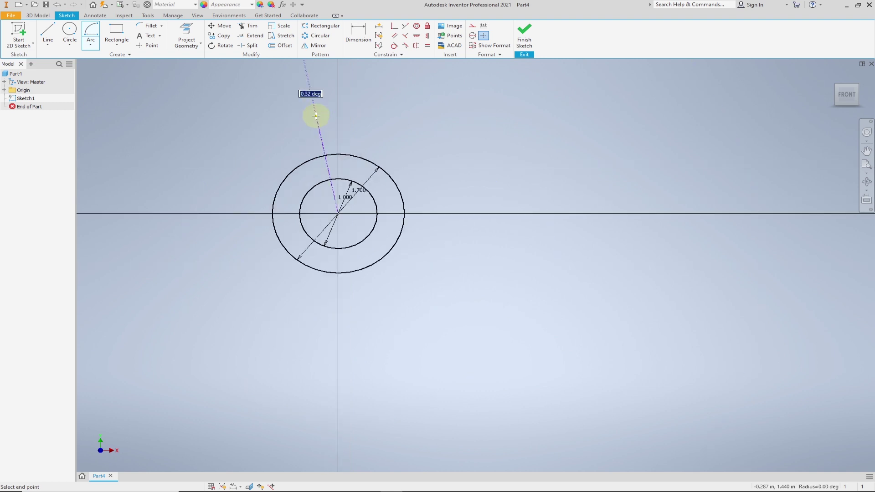
pyautogui.scroll(2, 316, 114)
pyautogui.scroll(-5, 316, 116)
pyautogui.scroll(-1, 313, 119)
pyautogui.moveTo(313, 119)
pyautogui.mouseDown(button='middle')
pyautogui.moveTo(319, 148)
pyautogui.moveTo(307, 194)
pyautogui.mouseUp(button='middle')
pyautogui.scroll(2, 304, 189)
pyautogui.scroll(2, 321, 166)
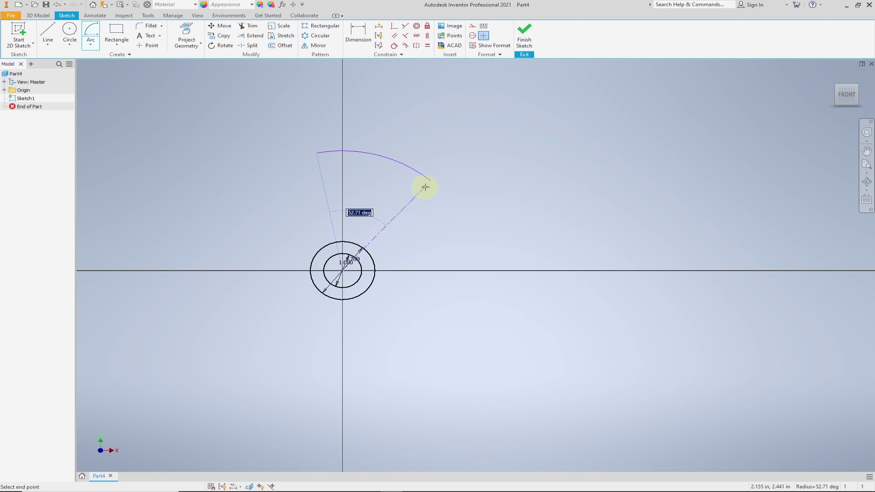
pyautogui.click(427, 186)
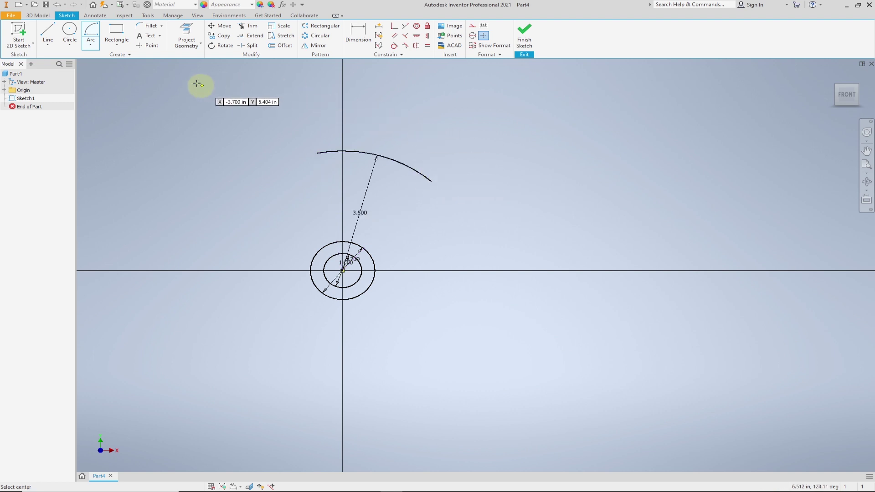
pyautogui.click(48, 32)
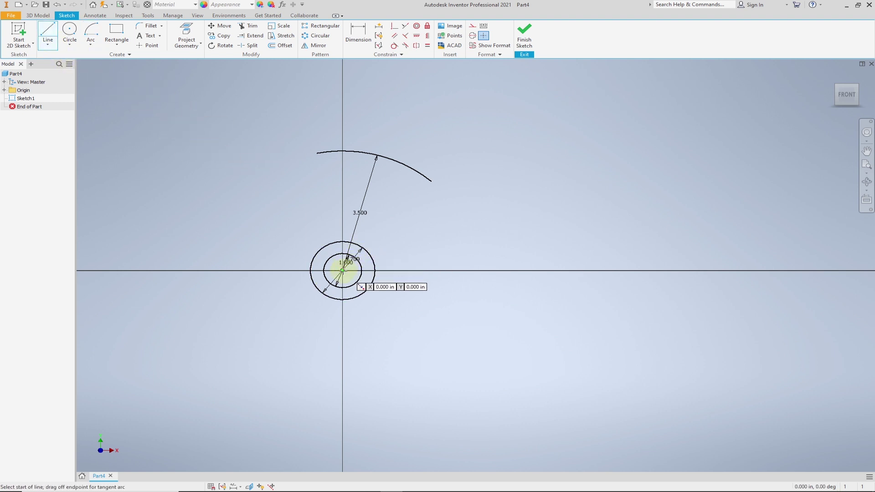
# - Draw a vertical line and an angled line outward from the origin past the arc
pyautogui.click(343, 270)
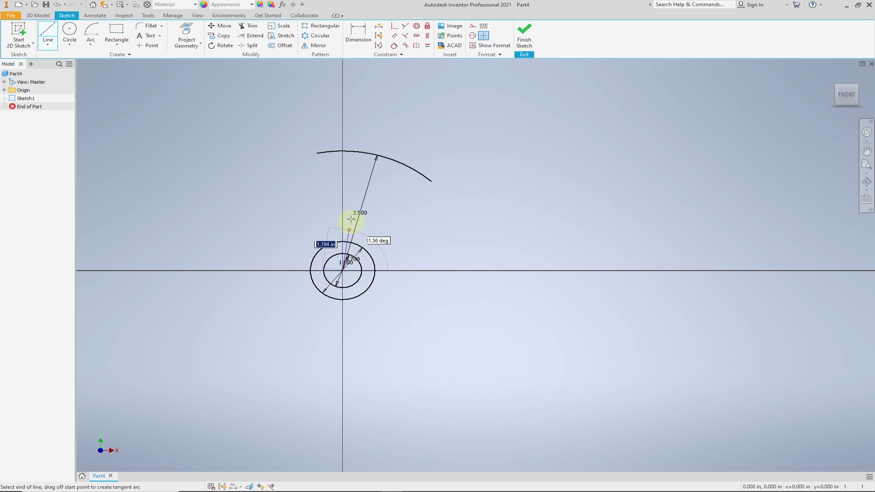
pyautogui.click(343, 129)
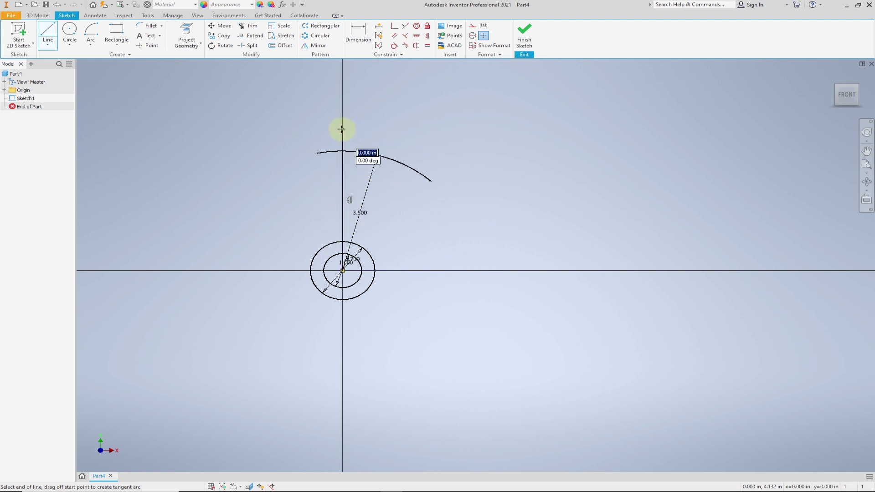
pyautogui.rightClick(441, 148)
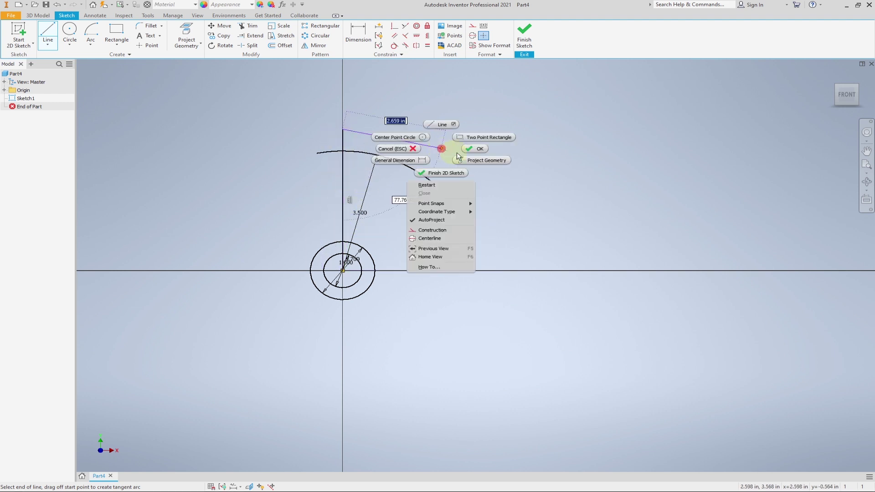
pyautogui.click(444, 125)
pyautogui.click(342, 270)
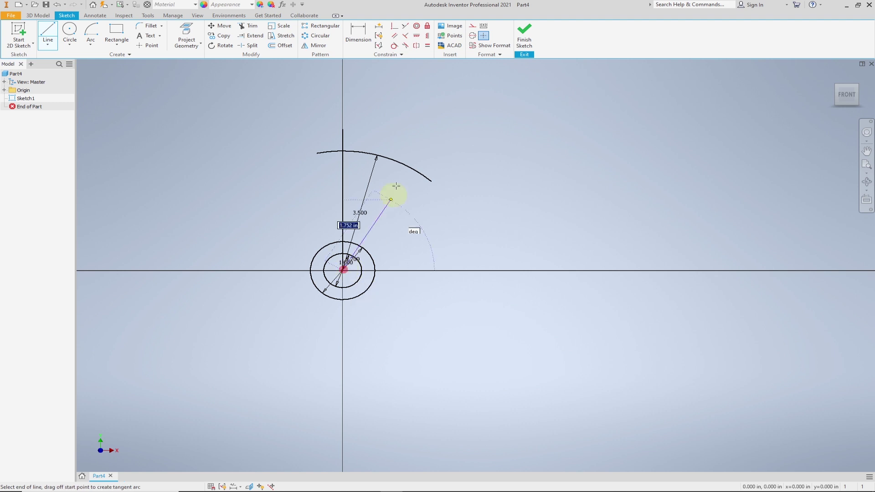
pyautogui.click(434, 135)
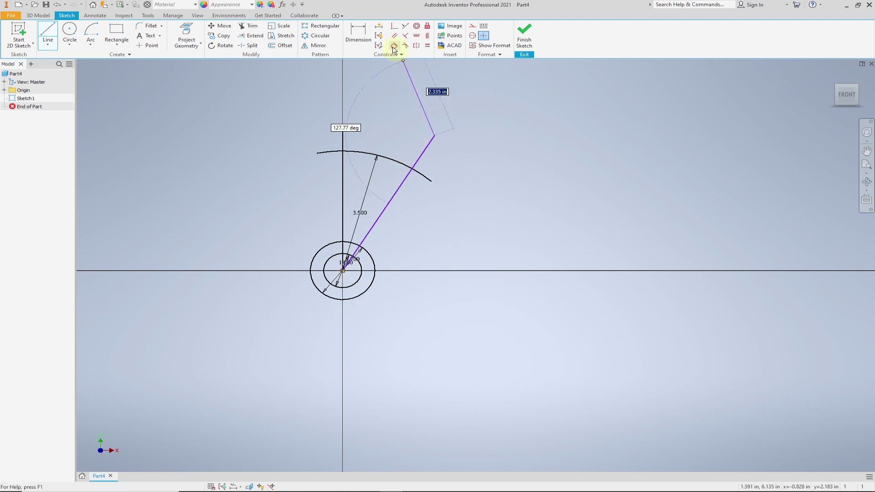
# - Dimension the angle between the two lines to 30°
pyautogui.click(359, 35)
pyautogui.click(403, 190)
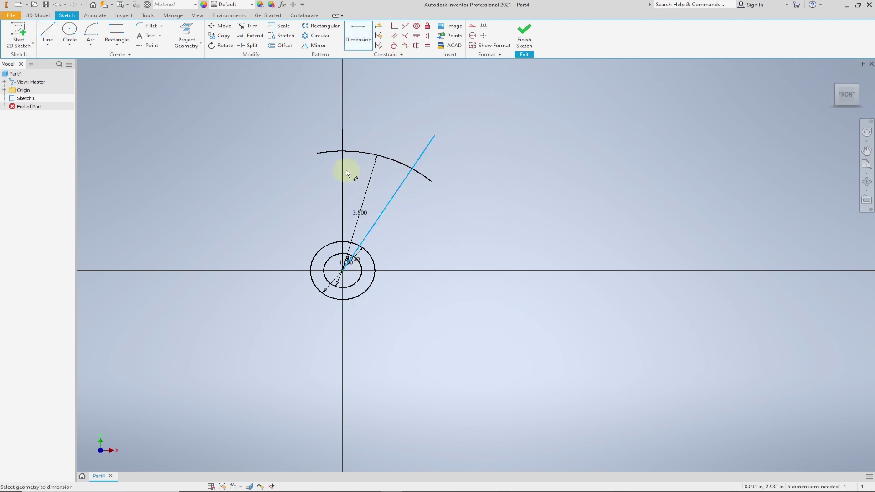
pyautogui.click(342, 171)
pyautogui.click(390, 131)
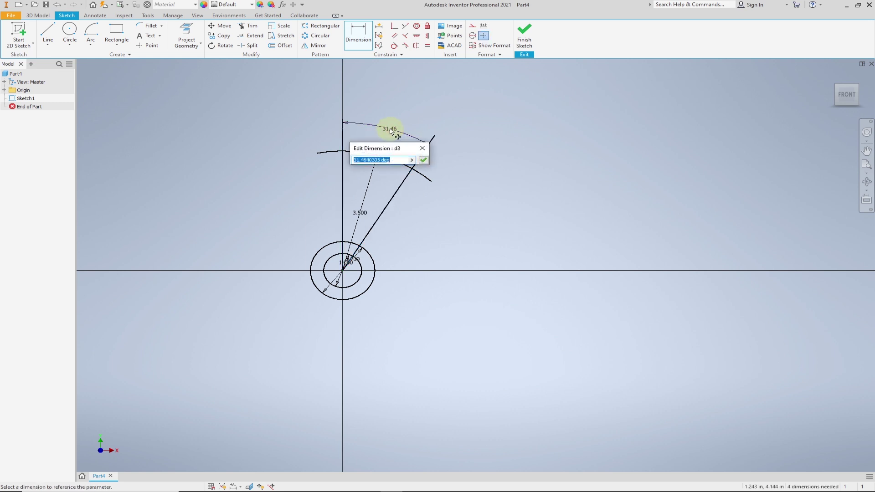
pyautogui.write('30')
pyautogui.press('Return')
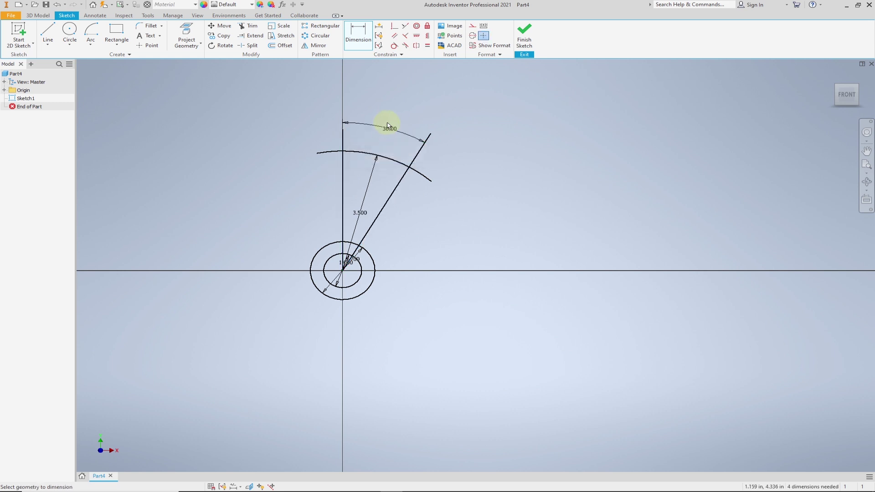
pyautogui.press('Escape')
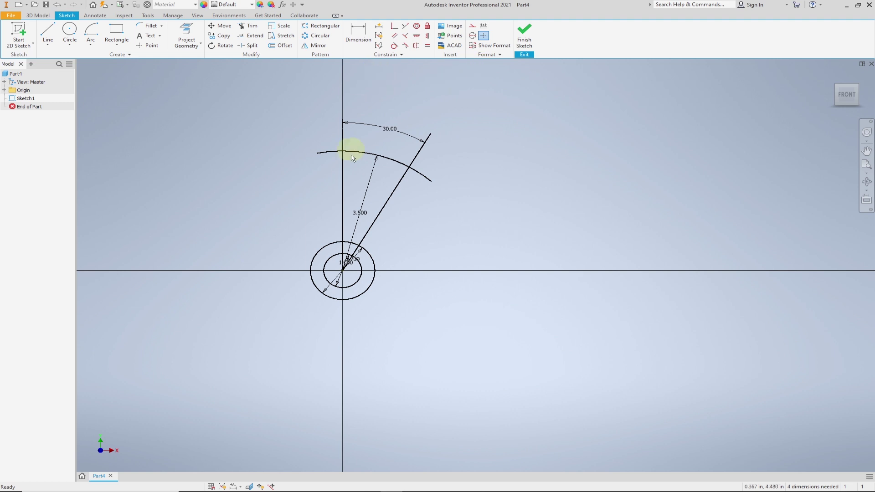
# - Convert both radial lines and the 3.500 arc to construction geometry
pyautogui.click(343, 181)
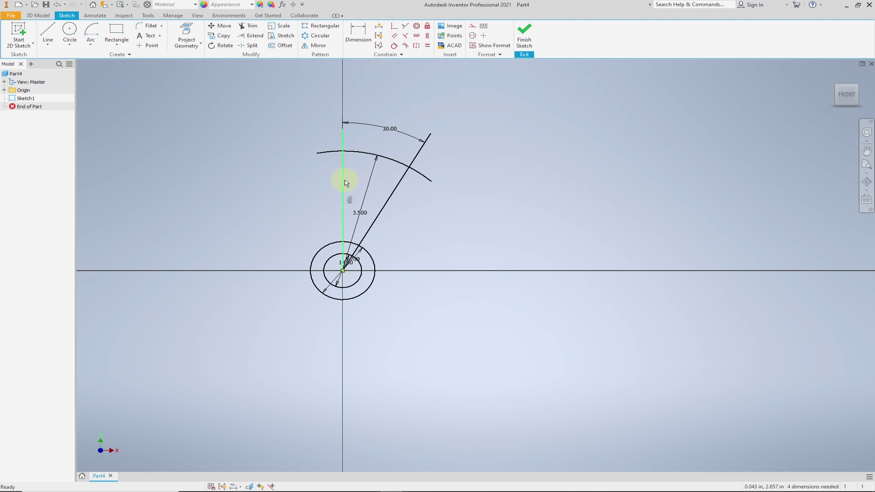
pyautogui.keyDown('ctrl'); pyautogui.click(394, 193); pyautogui.keyUp('ctrl')
pyautogui.keyDown('ctrl'); pyautogui.click(399, 166); pyautogui.keyUp('ctrl')
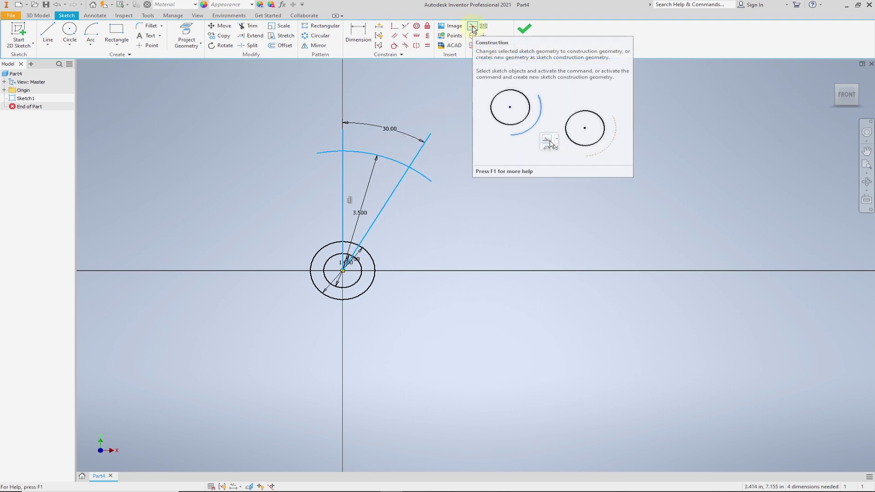
pyautogui.click(472, 27)
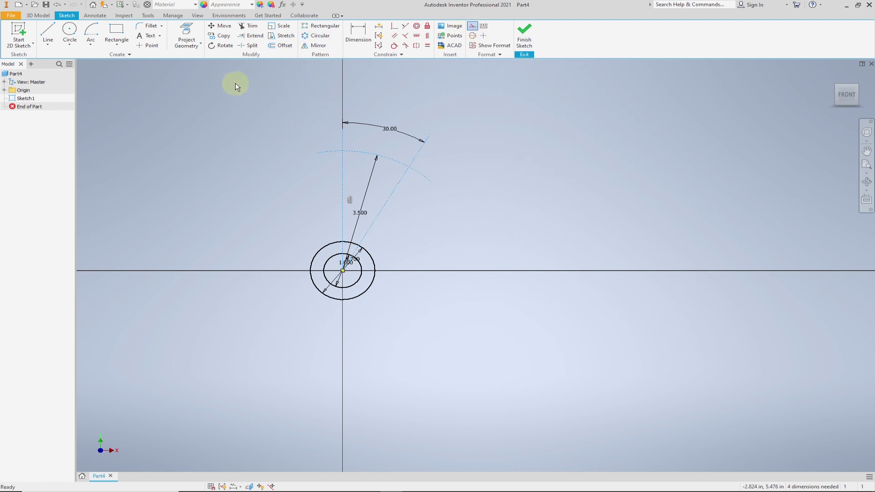
# - Offset the construction arc .250 to each side, plus another arc at .700
pyautogui.click(287, 47)
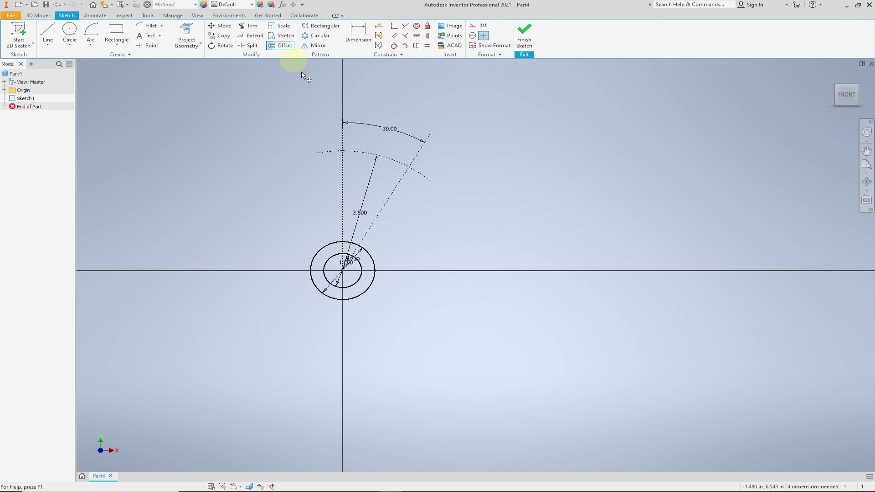
pyautogui.click(384, 159)
pyautogui.write('.25')
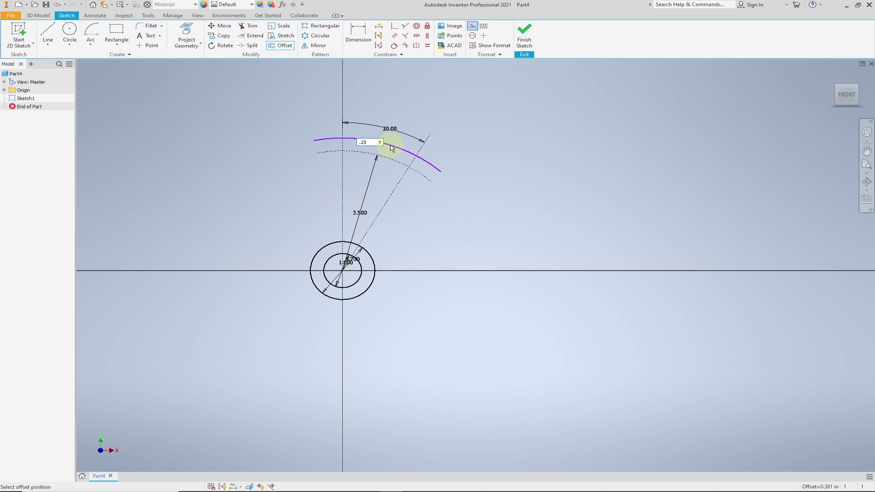
pyautogui.press('Return')
pyautogui.click(388, 150)
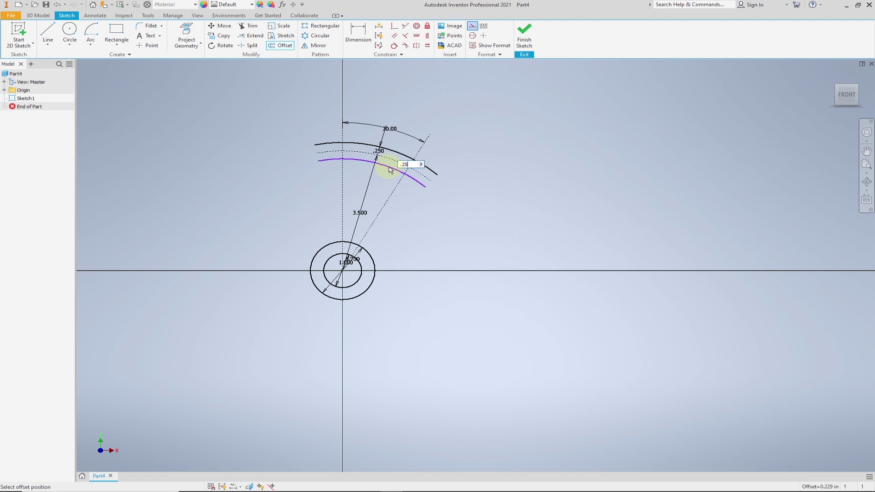
pyautogui.press('Return')
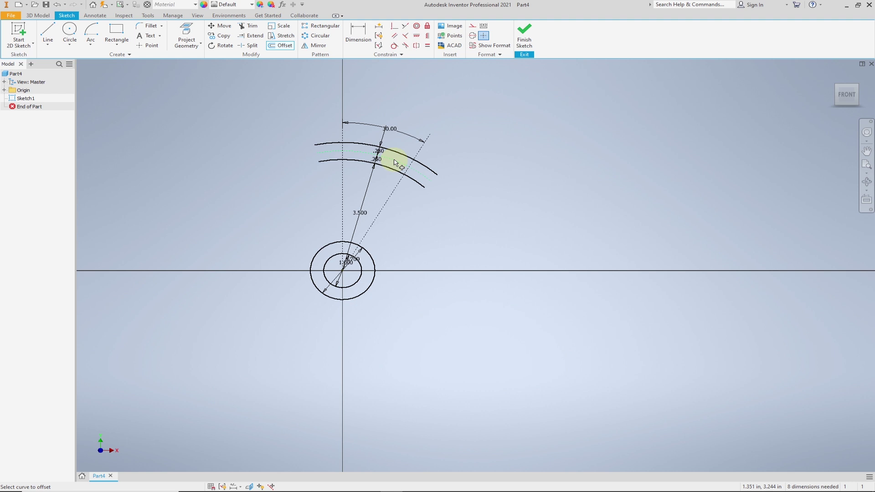
pyautogui.click(395, 163)
pyautogui.write('.7')
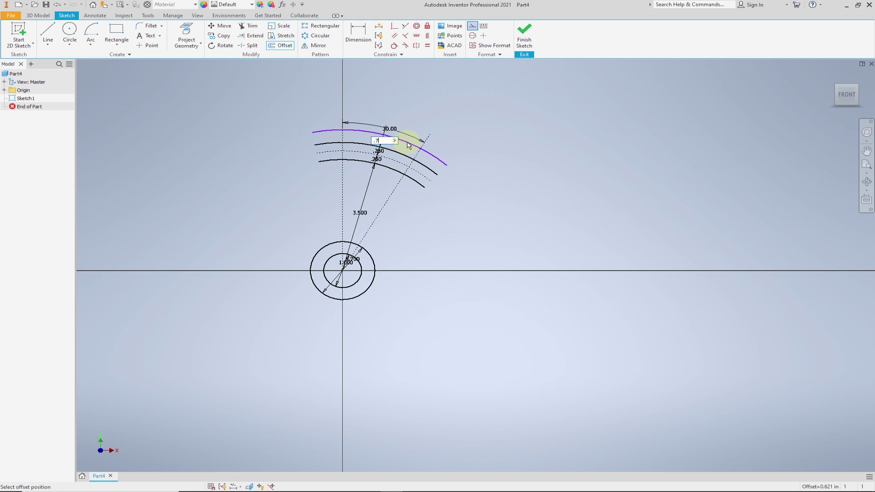
pyautogui.press('Return')
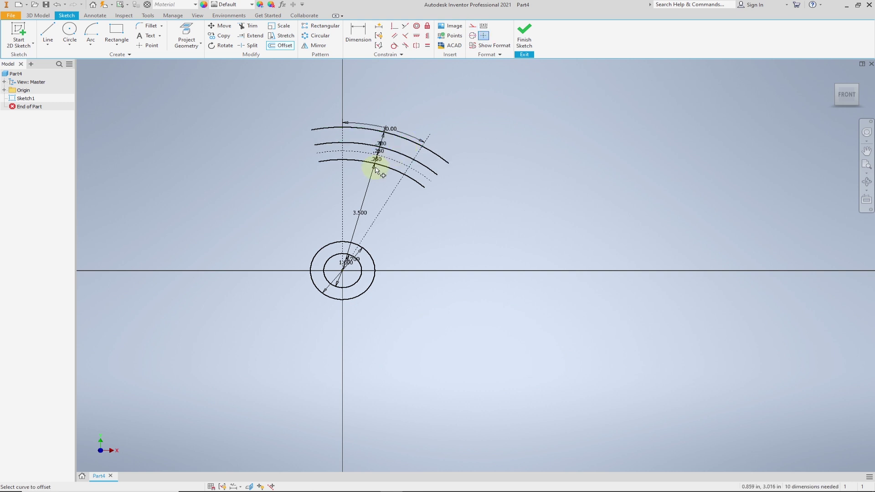
pyautogui.scroll(-3, 371, 170)
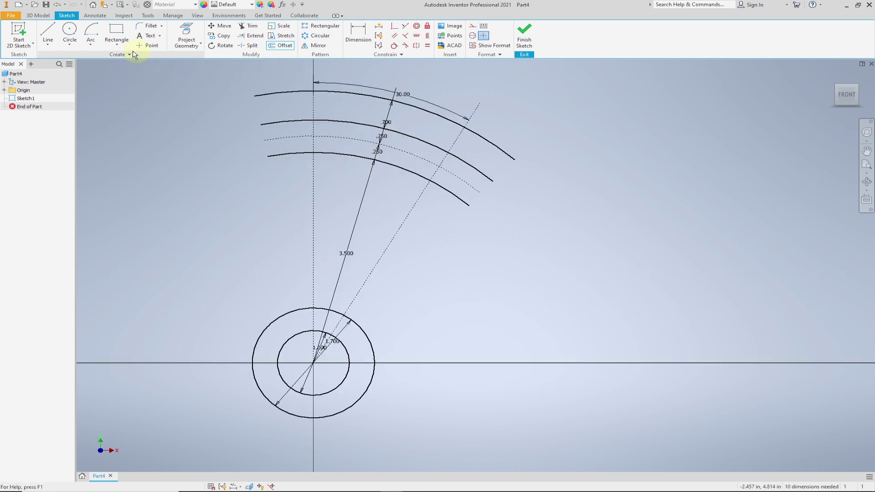
# - Draw .500 diameter circles where the construction arc meets each radial line
pyautogui.click(71, 32)
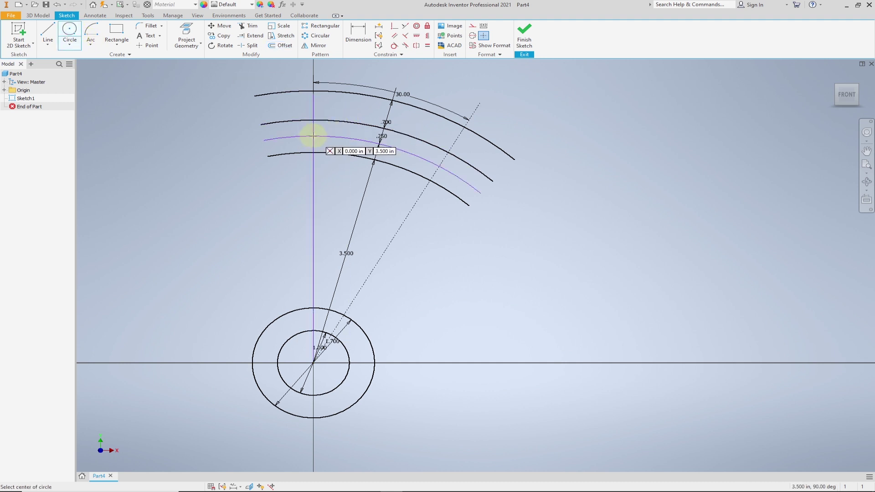
pyautogui.click(314, 136)
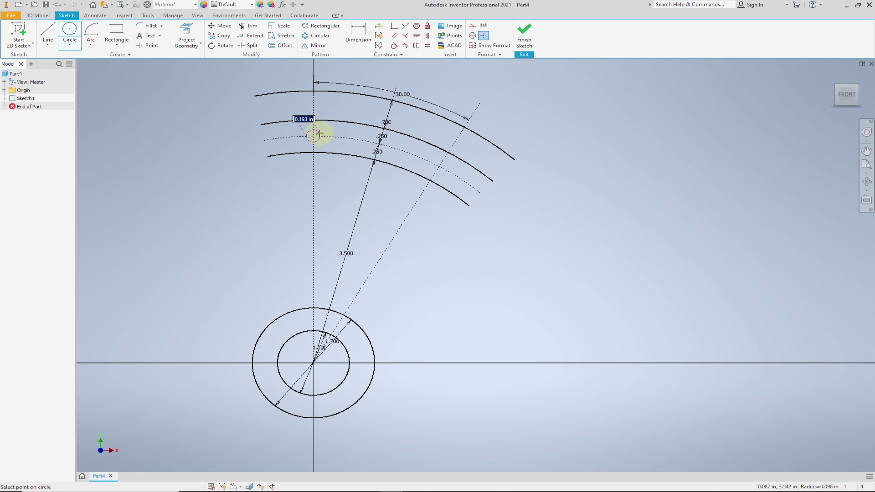
pyautogui.write('0.5')
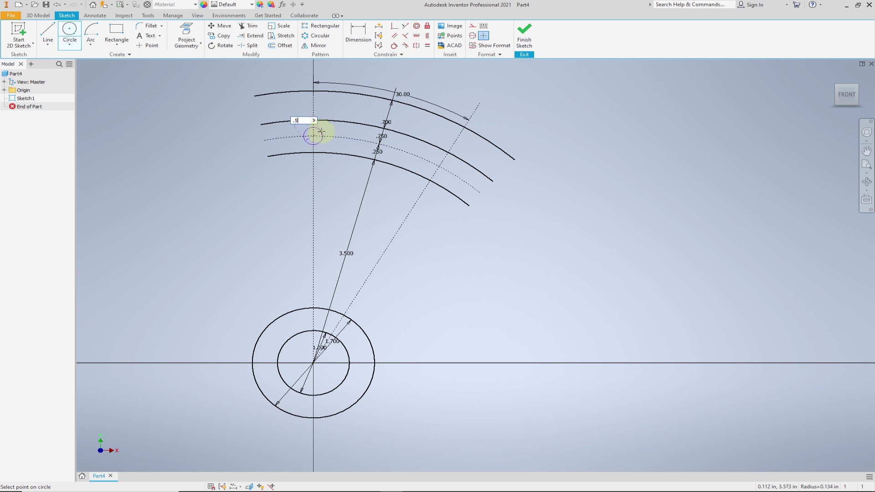
pyautogui.press('Return')
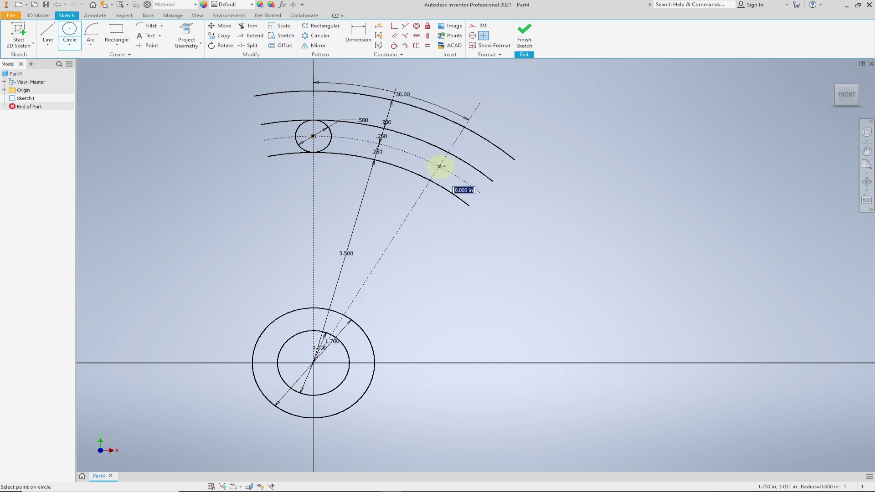
pyautogui.click(438, 167)
pyautogui.write('0.5')
pyautogui.press('Return')
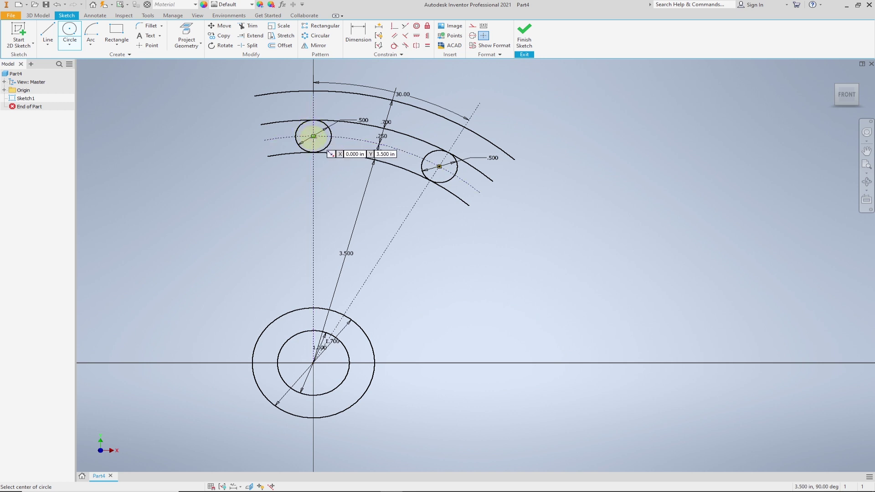
# - Add concentric 1.400 diameter circles around both .500 circles
pyautogui.click(314, 136)
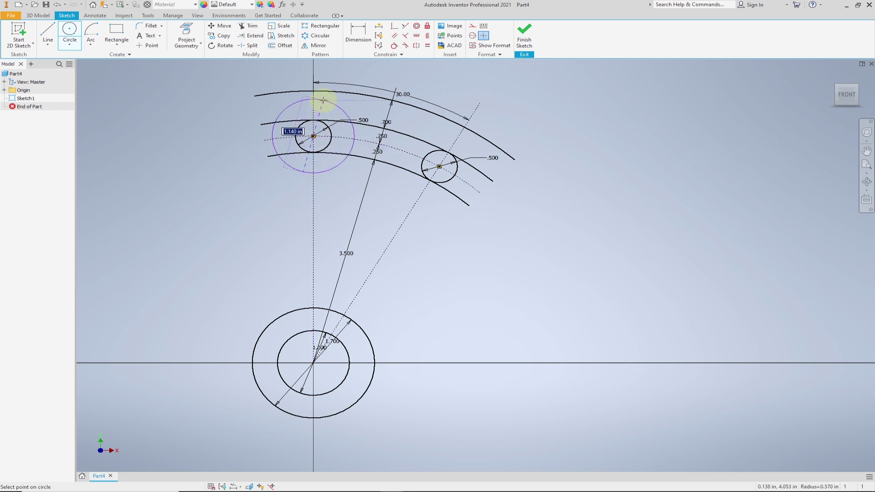
pyautogui.press('Return')
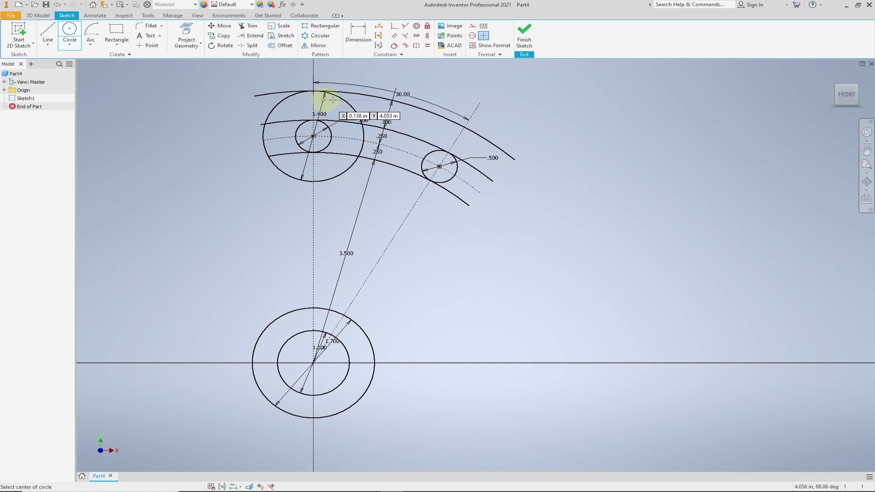
pyautogui.click(439, 167)
pyautogui.write('1.4')
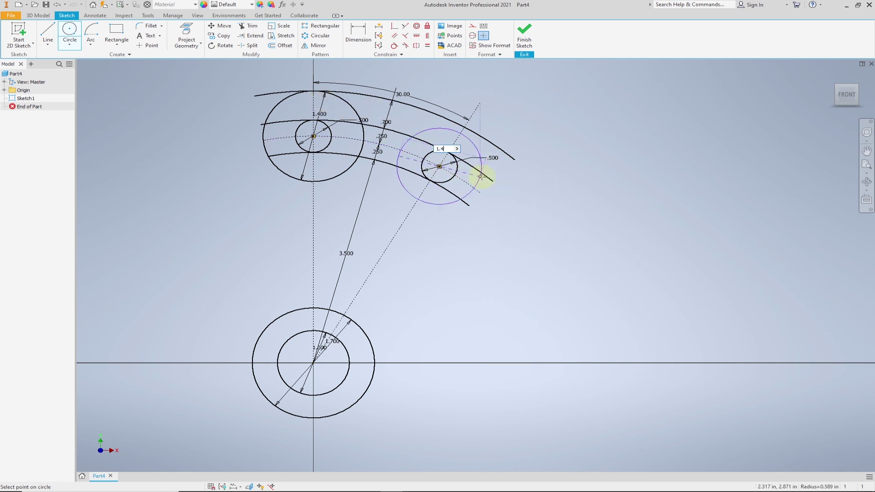
pyautogui.press('Return')
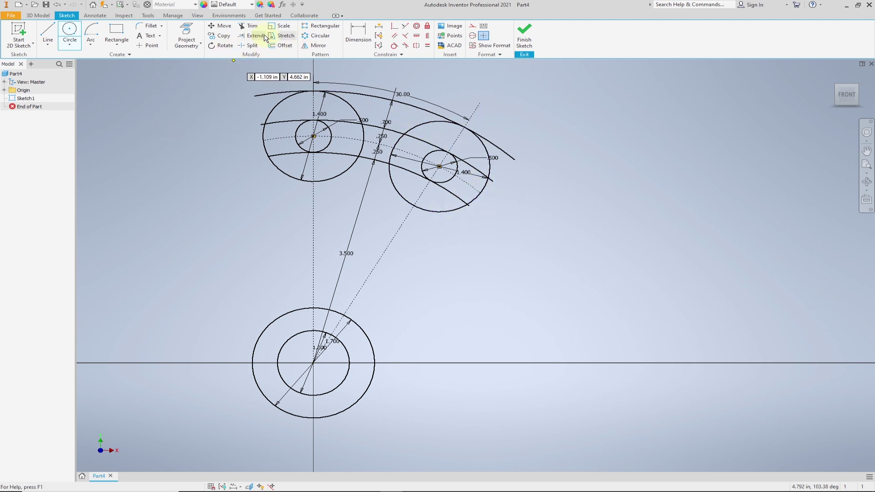
# - Trim the slot arcs back to the left .500 circle and remove its inner half
pyautogui.click(252, 27)
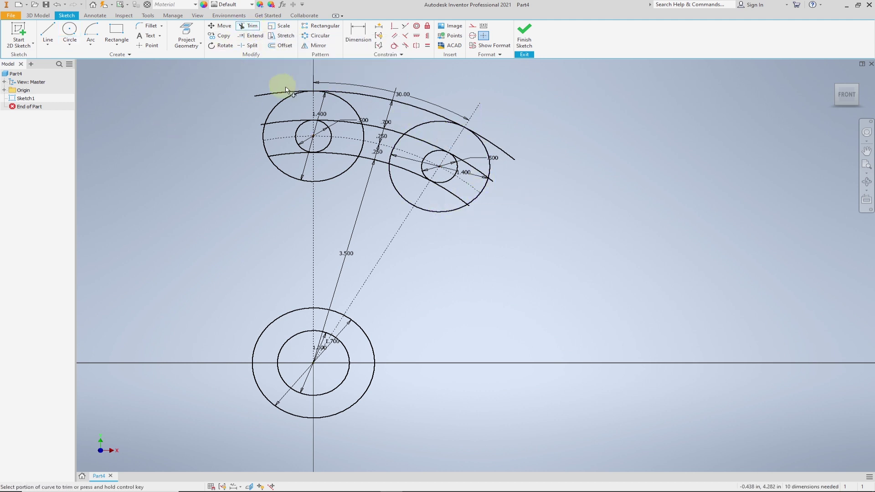
pyautogui.scroll(5, 299, 123)
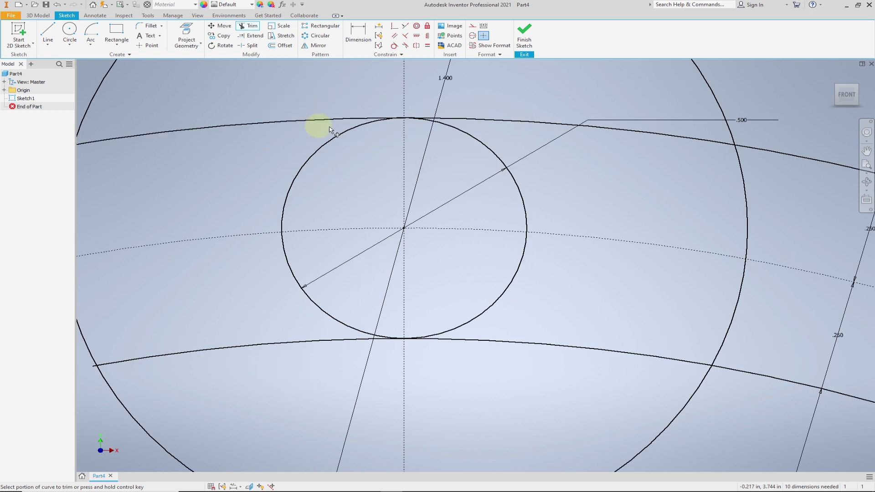
pyautogui.click(362, 117)
pyautogui.scroll(-2, 311, 204)
pyautogui.scroll(-2, 311, 203)
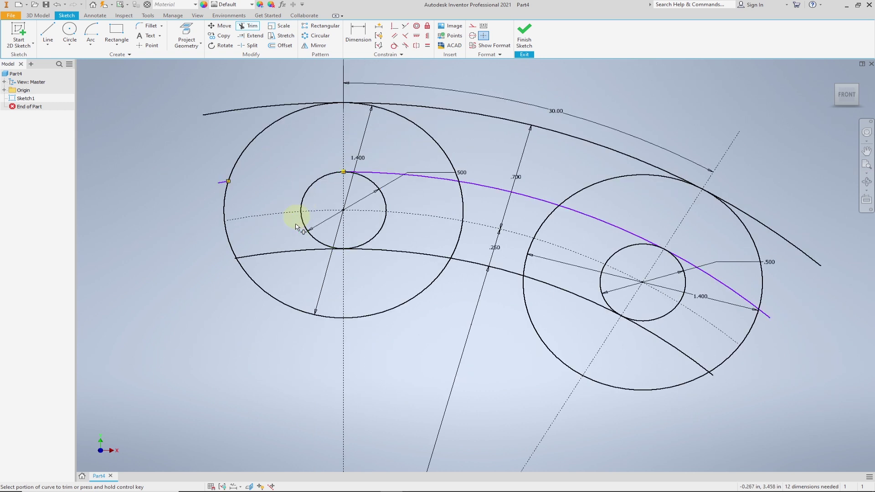
pyautogui.scroll(5, 336, 250)
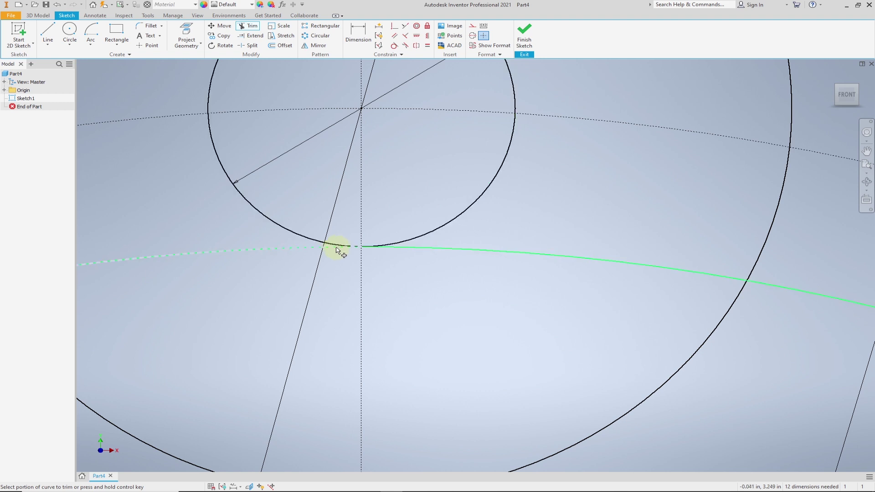
pyautogui.click(337, 248)
pyautogui.scroll(-4, 340, 250)
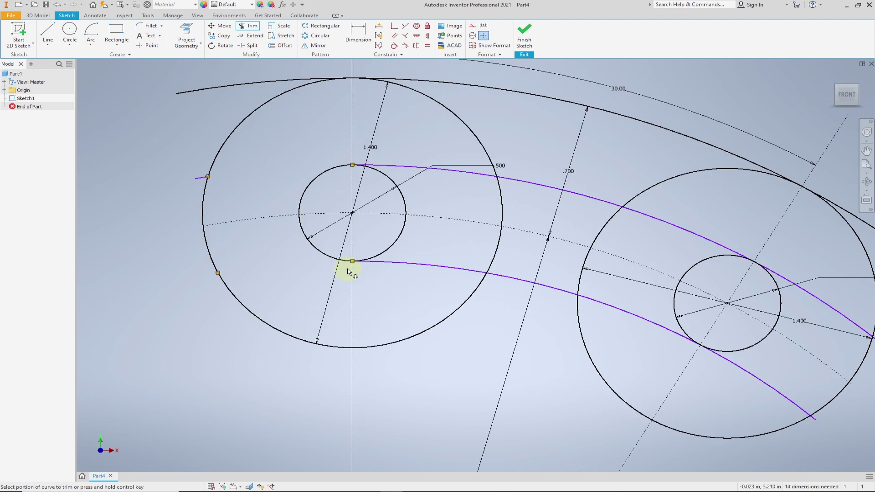
pyautogui.click(401, 234)
pyautogui.scroll(-2, 465, 214)
pyautogui.scroll(4, 518, 244)
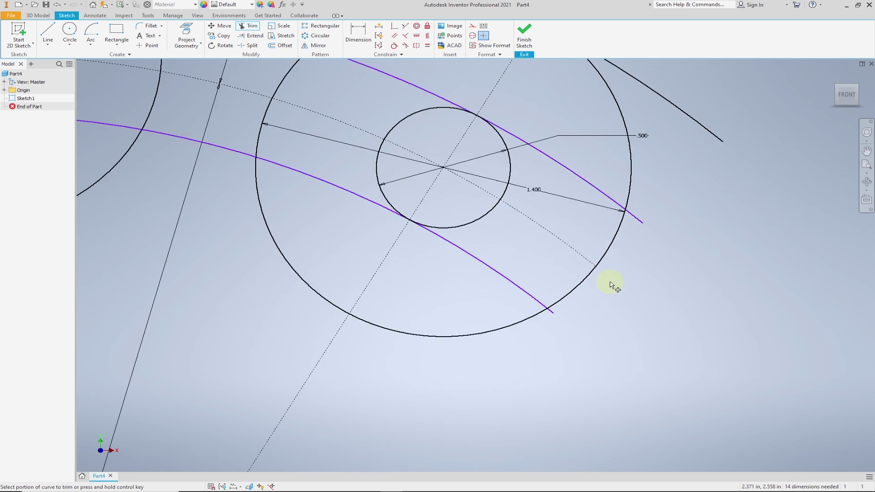
# - Trim the slot arcs and inner portion at the right .500 circle
pyautogui.click(500, 129)
pyautogui.click(430, 232)
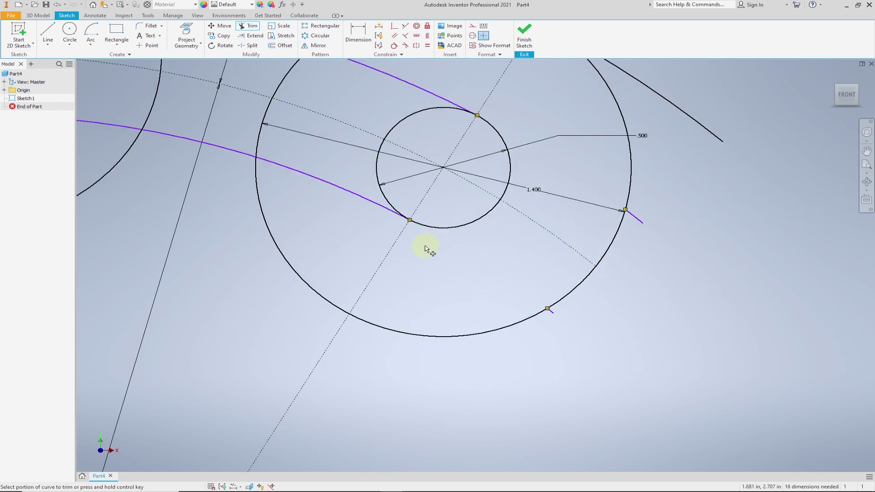
pyautogui.scroll(-4, 425, 248)
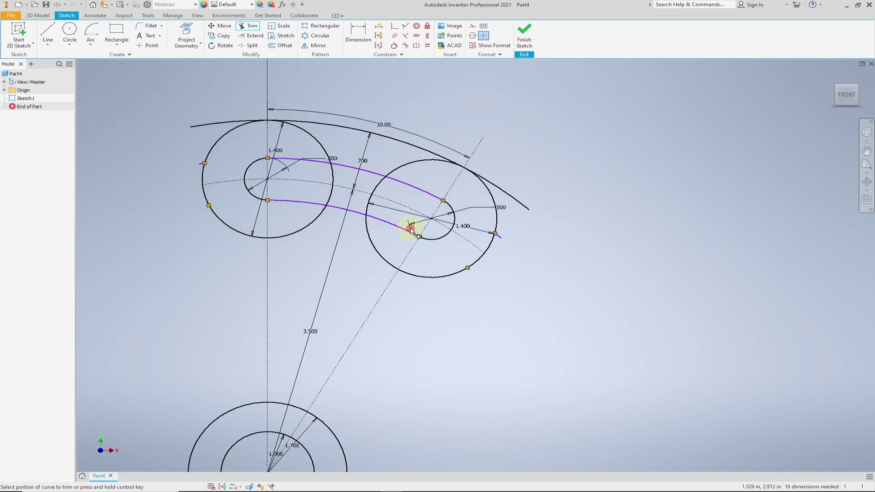
pyautogui.click(411, 231)
pyautogui.scroll(5, 369, 206)
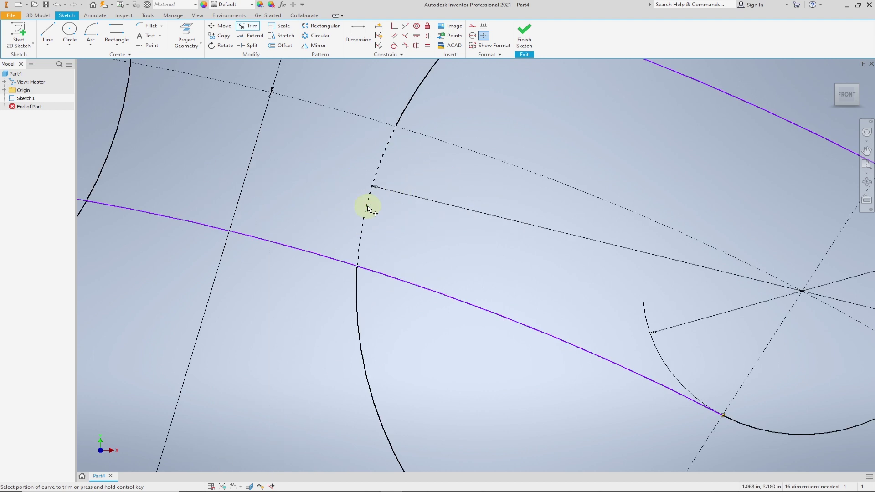
# - Trim the 1.400 outer circles and leftover arc tails to finish the slot outline
pyautogui.click(411, 108)
pyautogui.scroll(-3, 420, 200)
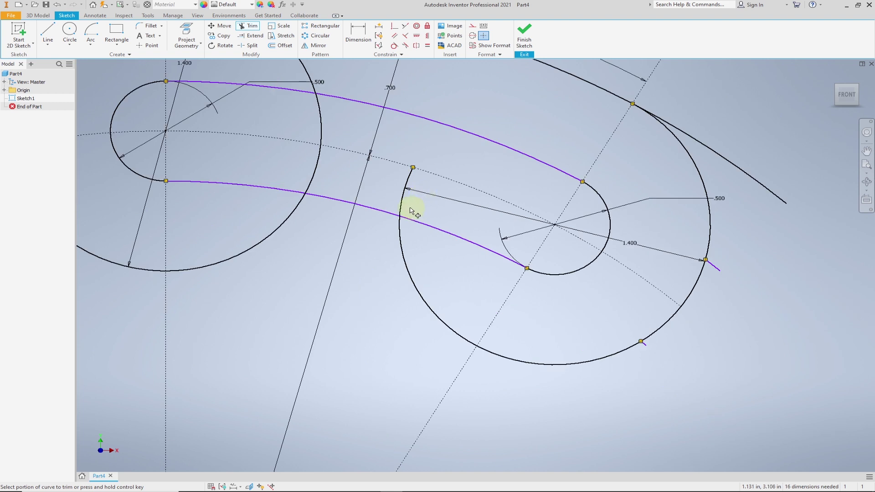
pyautogui.scroll(-5, 378, 228)
pyautogui.scroll(4, 370, 216)
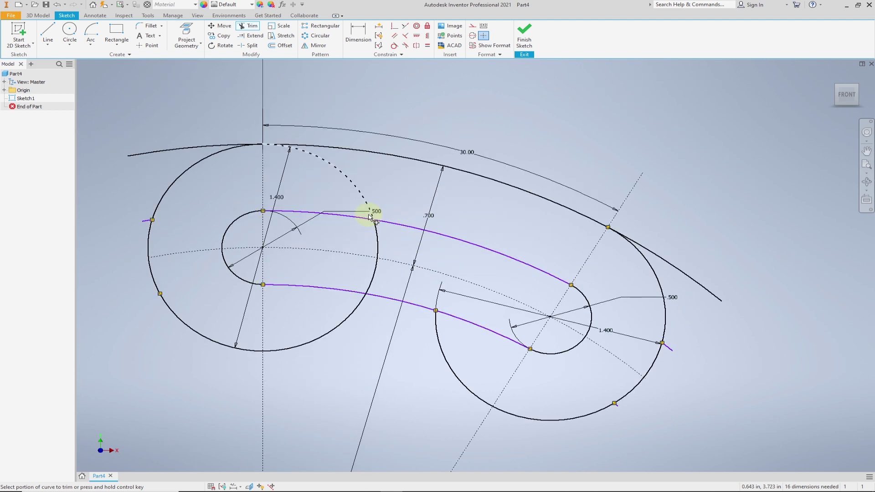
pyautogui.click(378, 238)
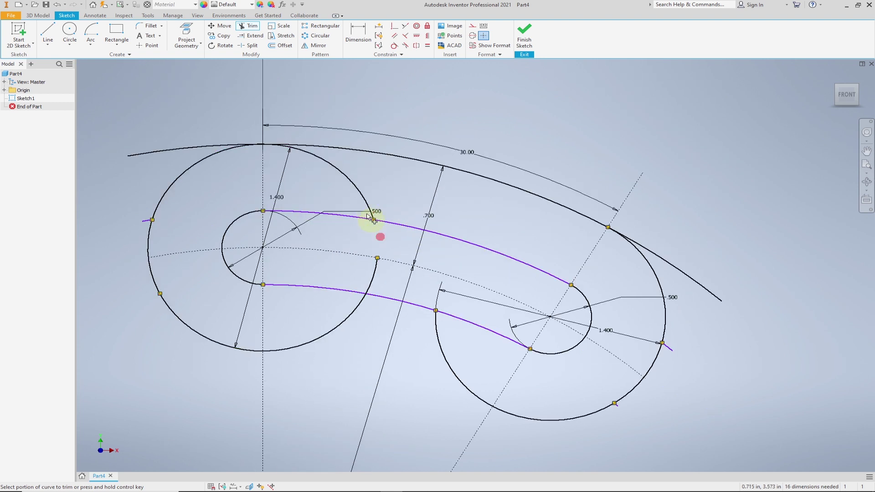
pyautogui.click(287, 151)
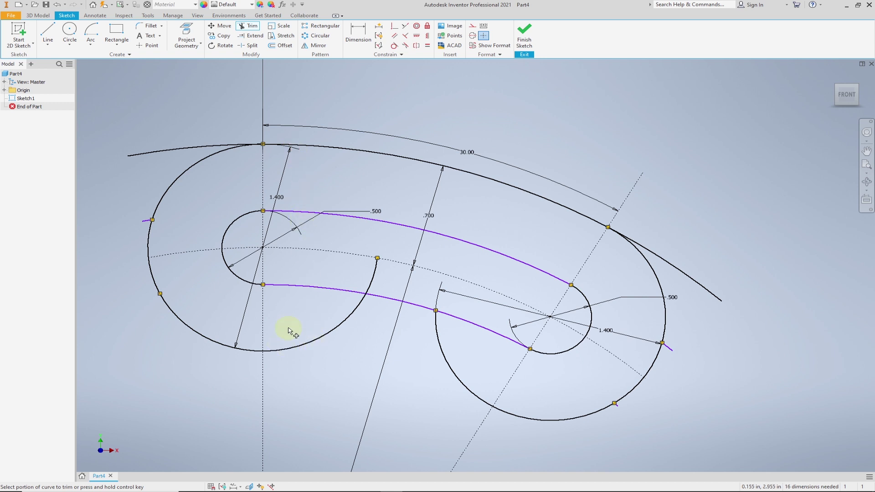
pyautogui.scroll(-4, 288, 331)
pyautogui.scroll(3, 296, 335)
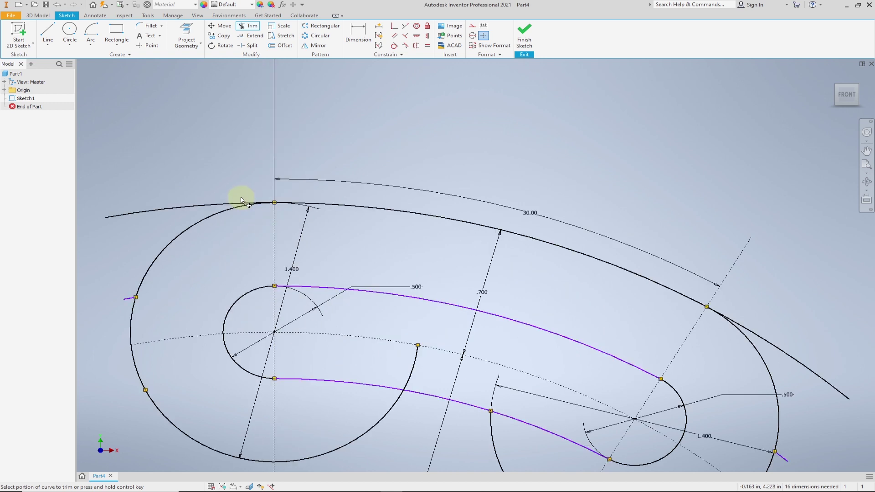
pyautogui.click(243, 201)
pyautogui.scroll(-5, 391, 270)
pyautogui.scroll(3, 477, 295)
pyautogui.scroll(3, 438, 283)
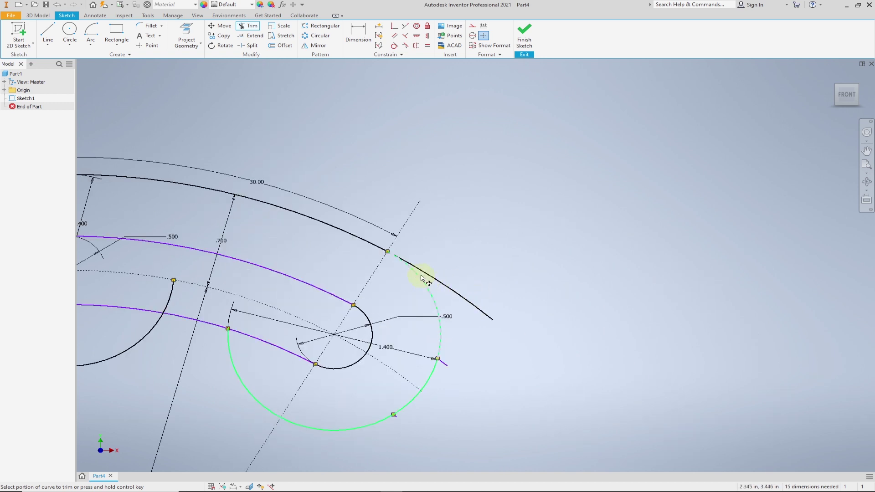
pyautogui.click(416, 280)
pyautogui.scroll(-6, 422, 285)
pyautogui.scroll(4, 387, 333)
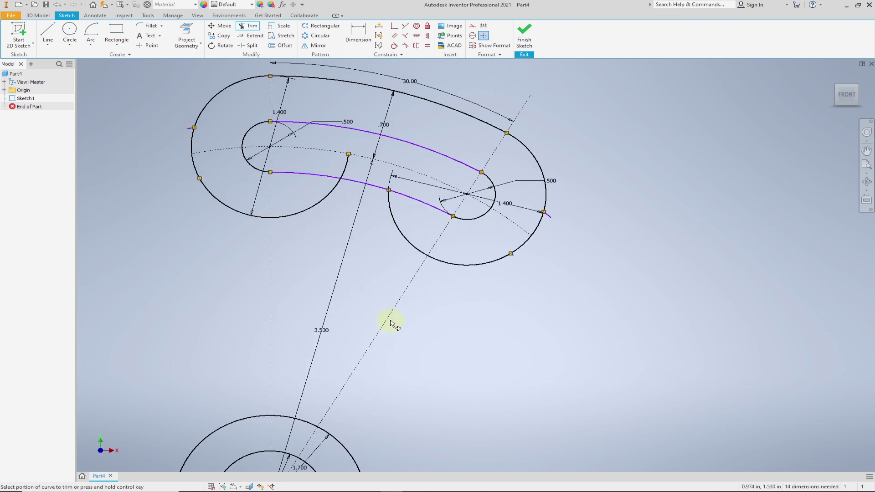
pyautogui.scroll(-2, 385, 278)
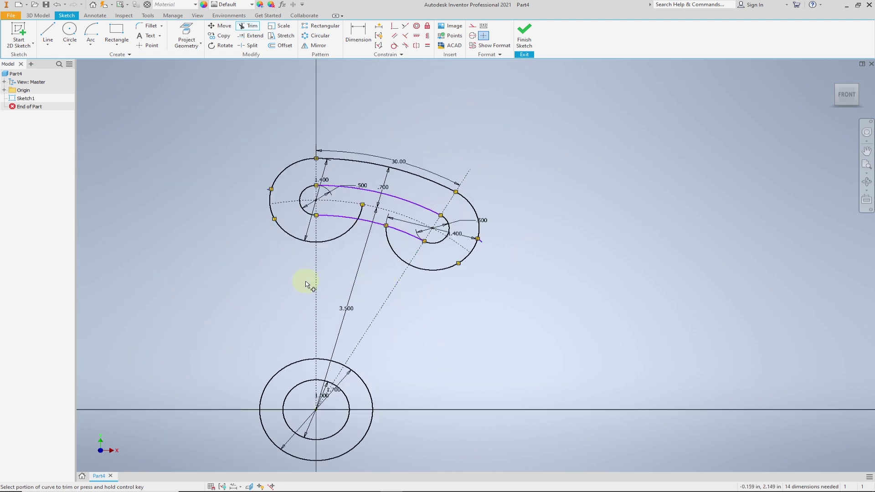
pyautogui.moveTo(306, 285); pyautogui.dragTo(333, 266, button='middle')
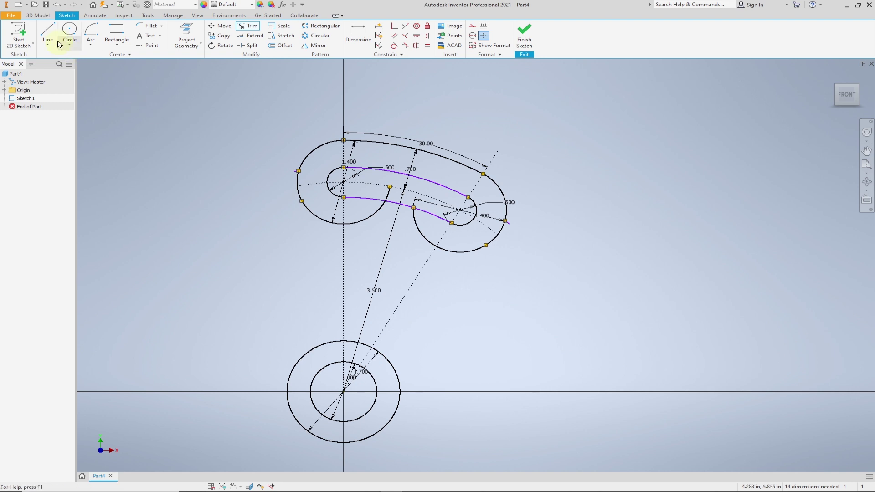
# - Draw a 10.000 diameter circle centred to the left of the lever sketch
pyautogui.click(69, 34)
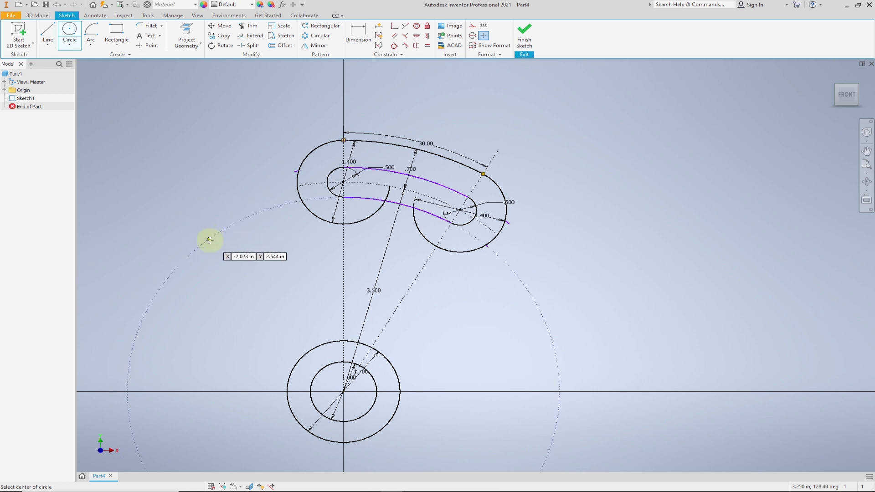
pyautogui.click(210, 229)
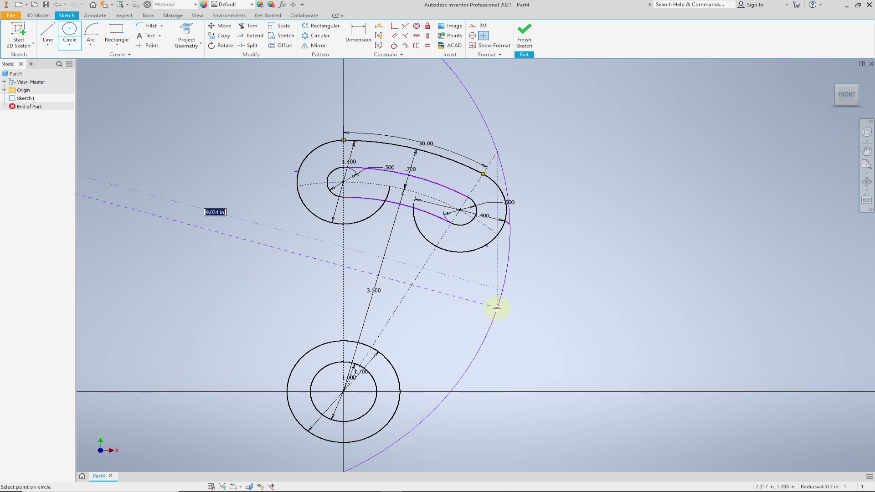
pyautogui.write('10')
pyautogui.press('Return')
pyautogui.scroll(-3, 496, 308)
pyautogui.scroll(-5, 497, 308)
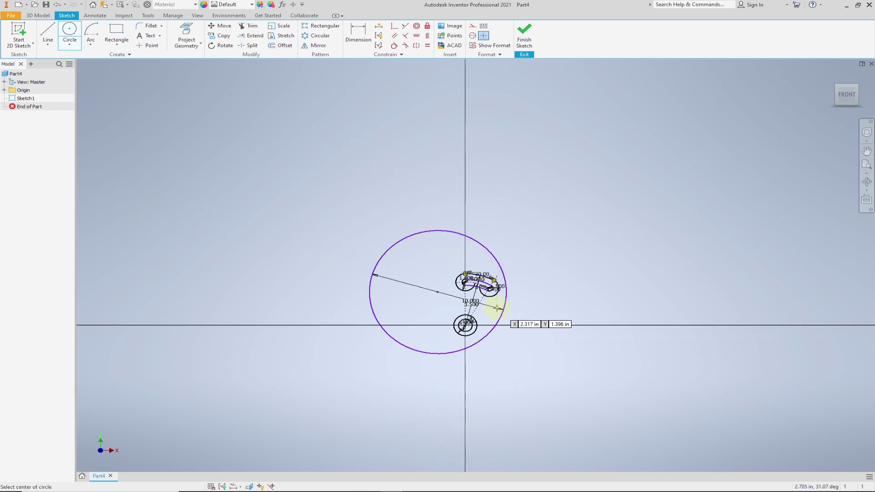
pyautogui.scroll(3, 496, 308)
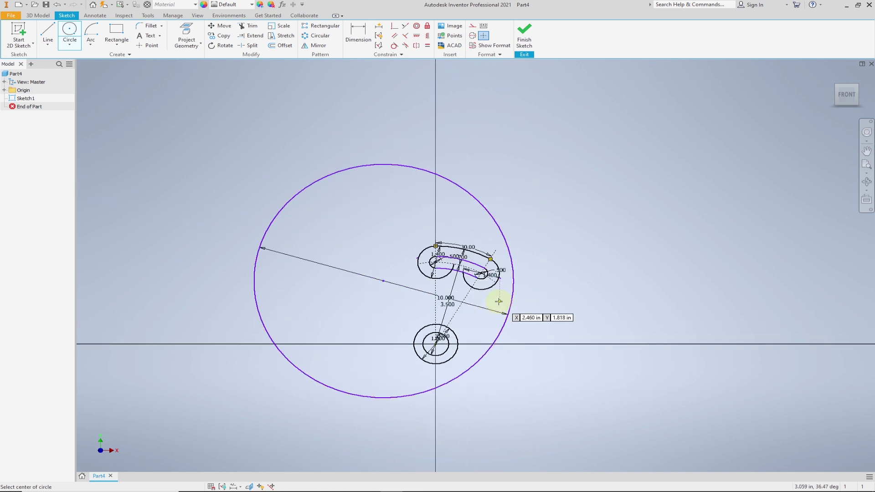
# - Constrain the 10.000 circle tangent to the lower outer circle and the slot's right end arc
pyautogui.click(394, 46)
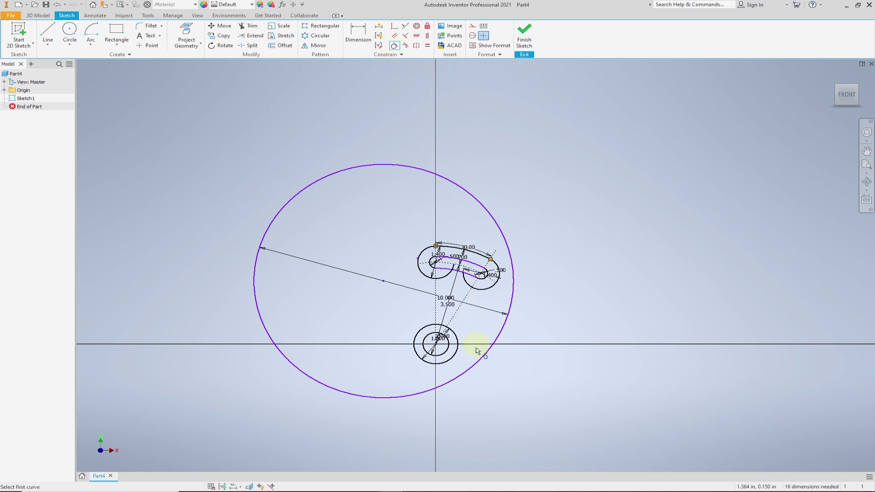
pyautogui.click(464, 371)
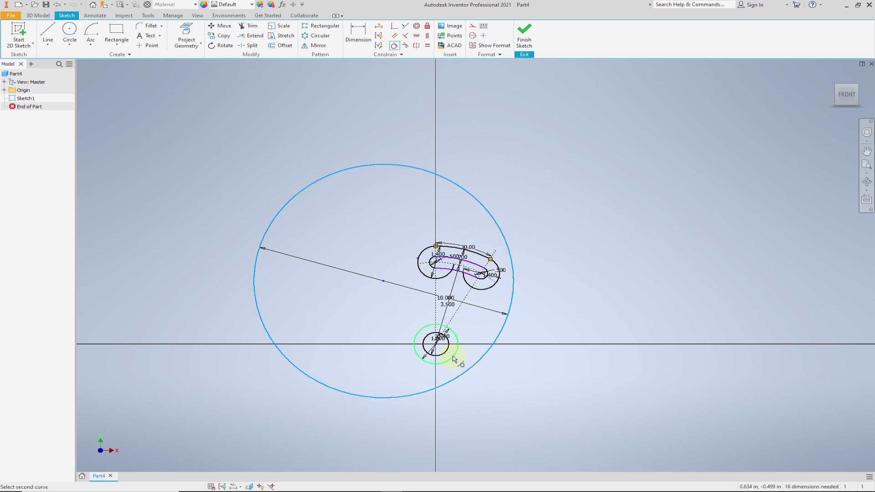
pyautogui.click(453, 359)
pyautogui.scroll(3, 478, 308)
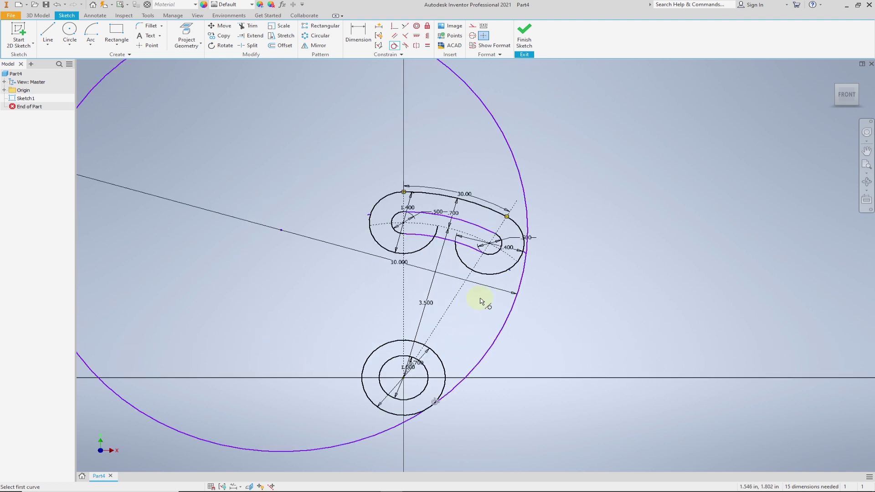
pyautogui.click(527, 261)
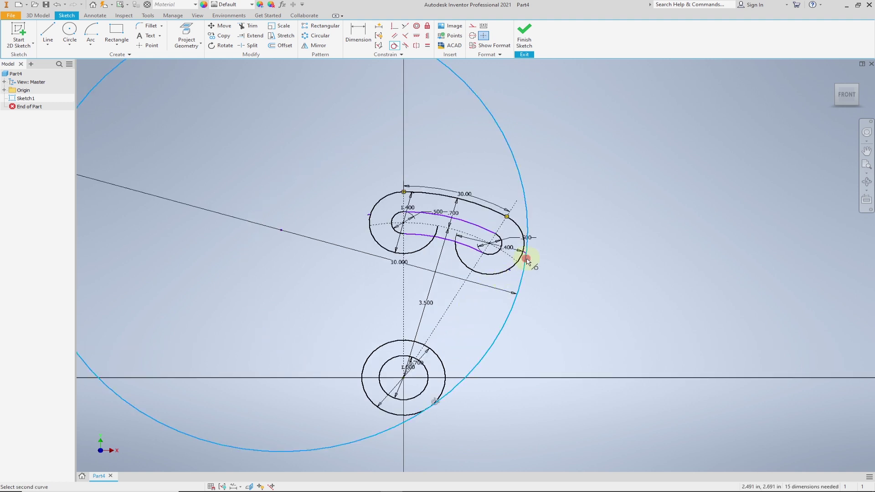
pyautogui.click(521, 253)
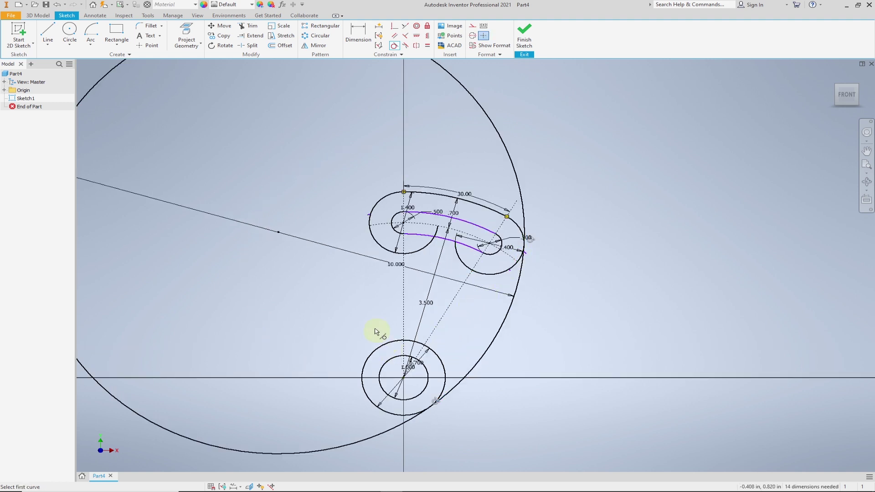
# - Trim away the part of the 10.000 circle above the slot's right end
pyautogui.click(250, 26)
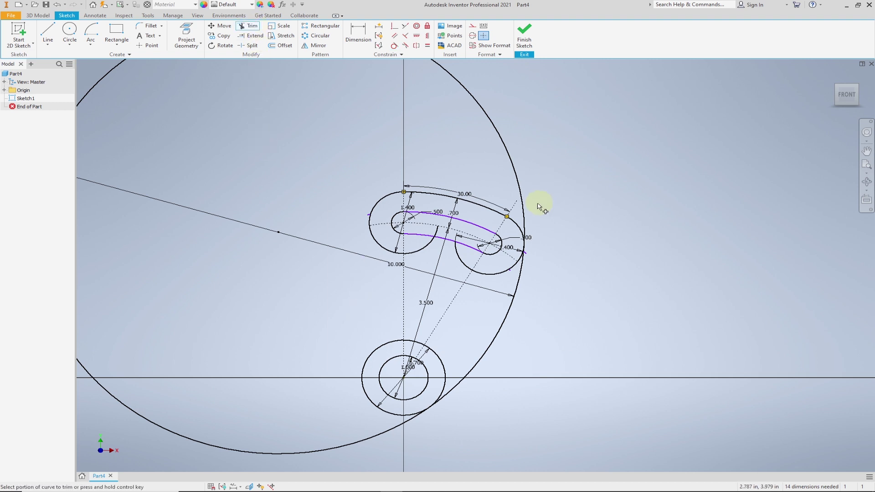
pyautogui.scroll(-5, 528, 228)
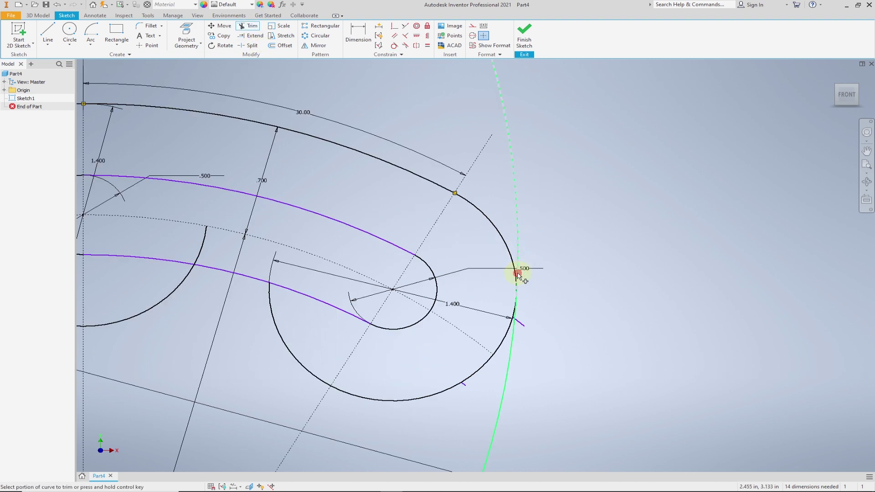
pyautogui.click(518, 273)
pyautogui.scroll(6, 511, 349)
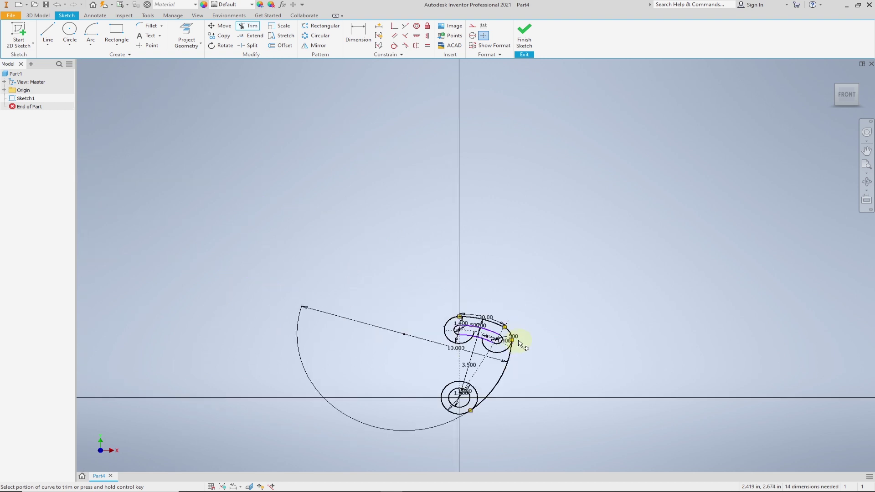
pyautogui.scroll(-6, 480, 406)
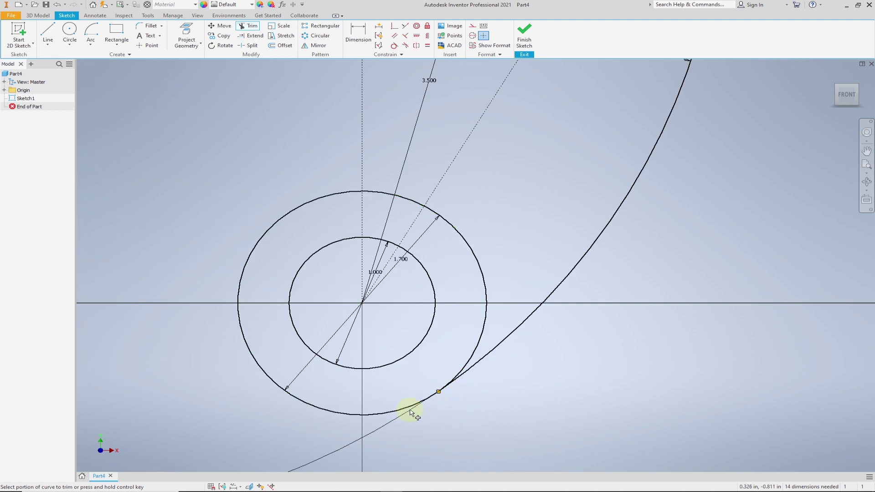
pyautogui.scroll(5, 475, 407)
pyautogui.scroll(-5, 538, 283)
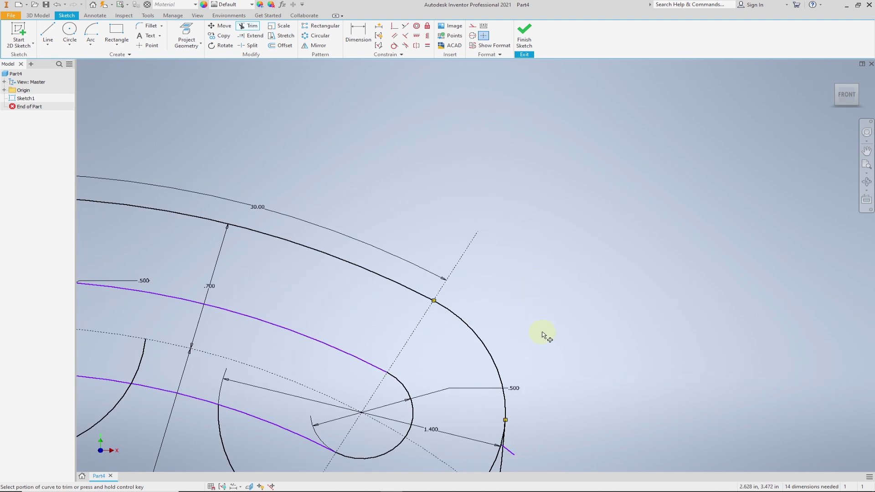
pyautogui.scroll(4, 544, 336)
pyautogui.scroll(-1, 551, 355)
pyautogui.scroll(-1, 543, 293)
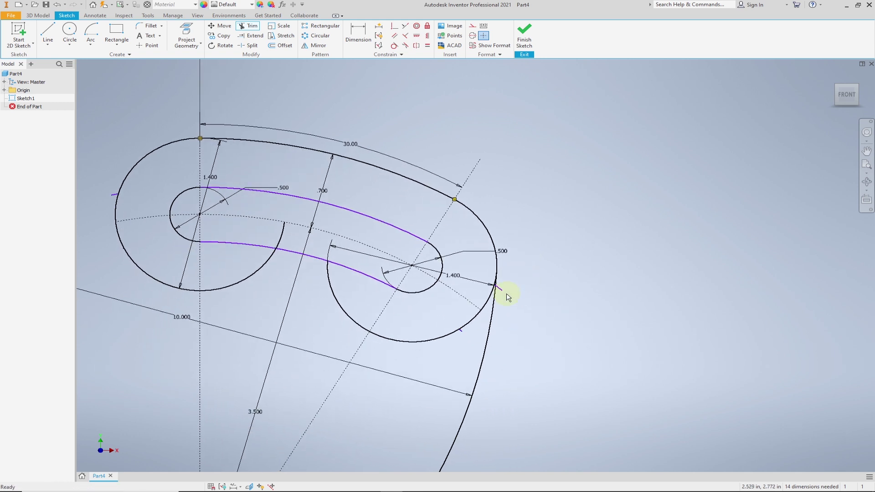
pyautogui.scroll(-3, 508, 297)
# - Remove the leftover short curve stub and bring the whole lever back into view
pyautogui.click(480, 275)
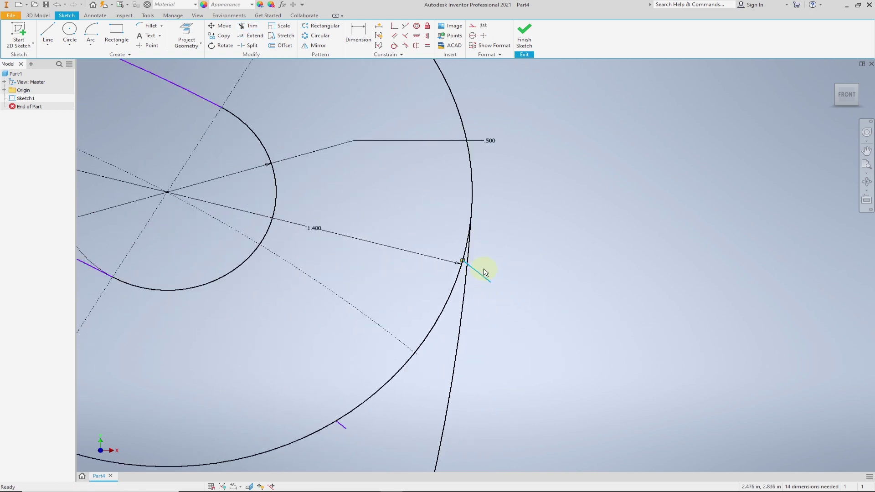
pyautogui.press('Escape')
pyautogui.scroll(3, 351, 431)
pyautogui.scroll(2, 319, 421)
pyautogui.moveTo(296, 413)
pyautogui.mouseDown(button='middle')
pyautogui.moveTo(503, 260)
pyautogui.moveTo(588, 221)
pyautogui.mouseUp(button='middle')
pyautogui.scroll(-4, 310, 170)
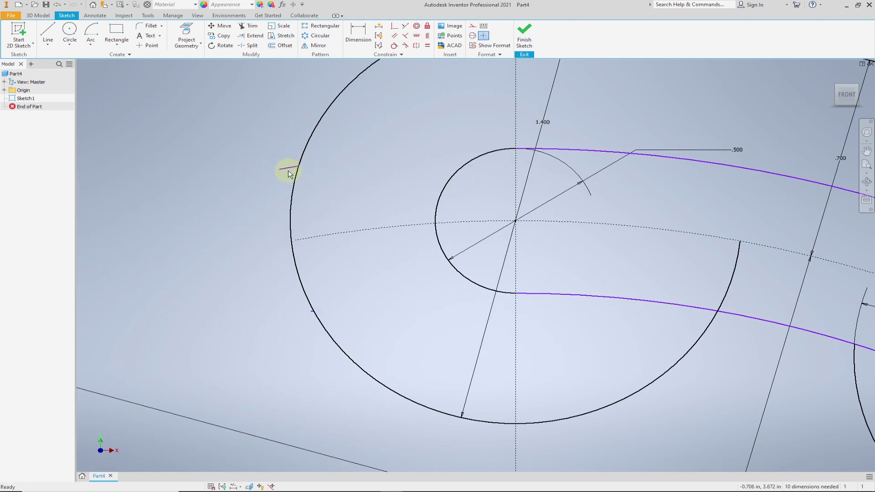
pyautogui.scroll(3, 391, 254)
pyautogui.scroll(1, 420, 348)
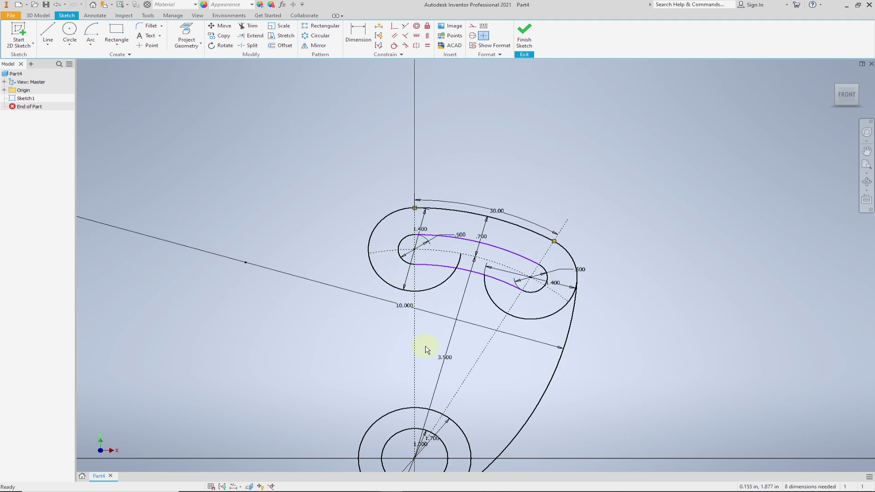
pyautogui.moveTo(420, 348); pyautogui.dragTo(391, 254, button='middle')
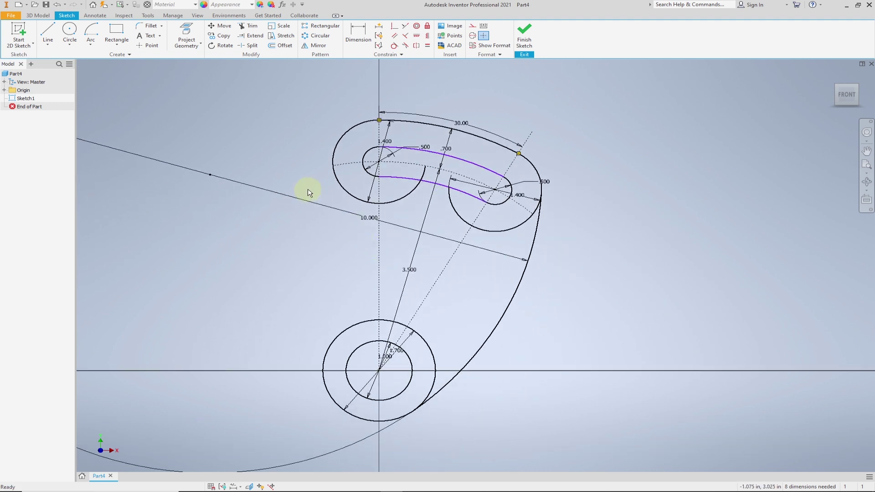
# - Draw a line up-left from the lower circle's centre, tangent to the left 1.400 circle
pyautogui.click(53, 33)
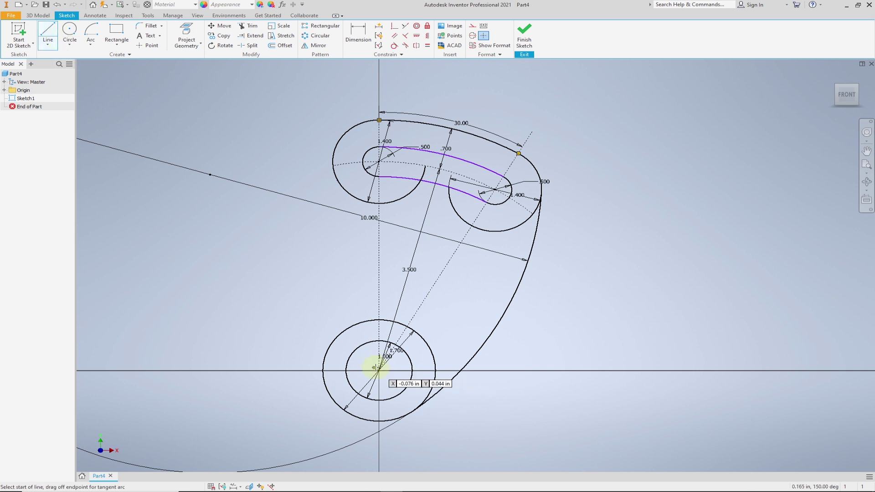
pyautogui.click(379, 371)
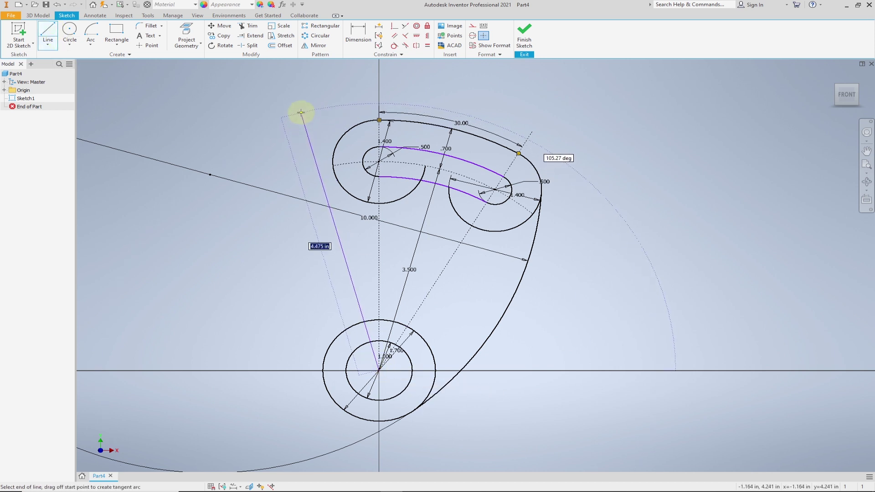
pyautogui.click(301, 111)
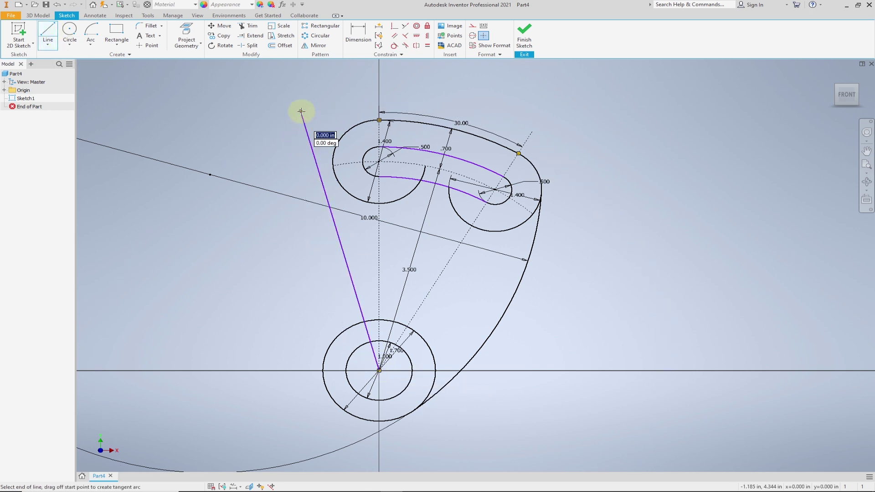
pyautogui.click(394, 47)
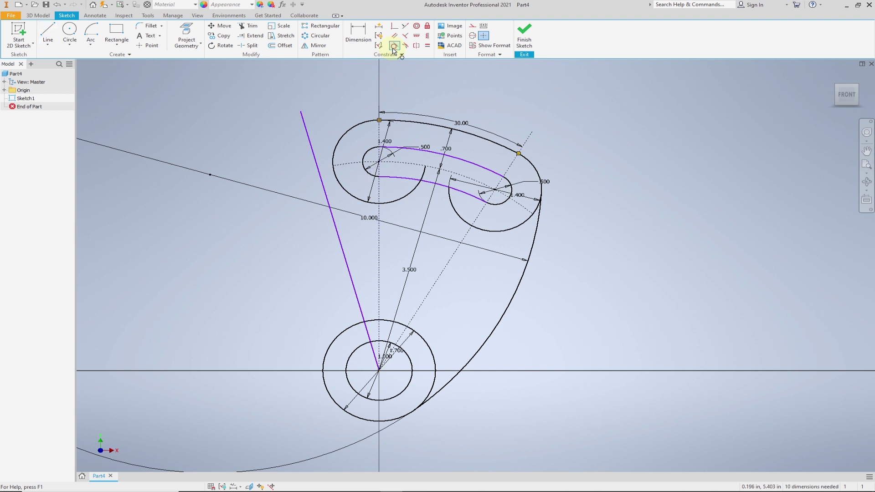
pyautogui.click(326, 184)
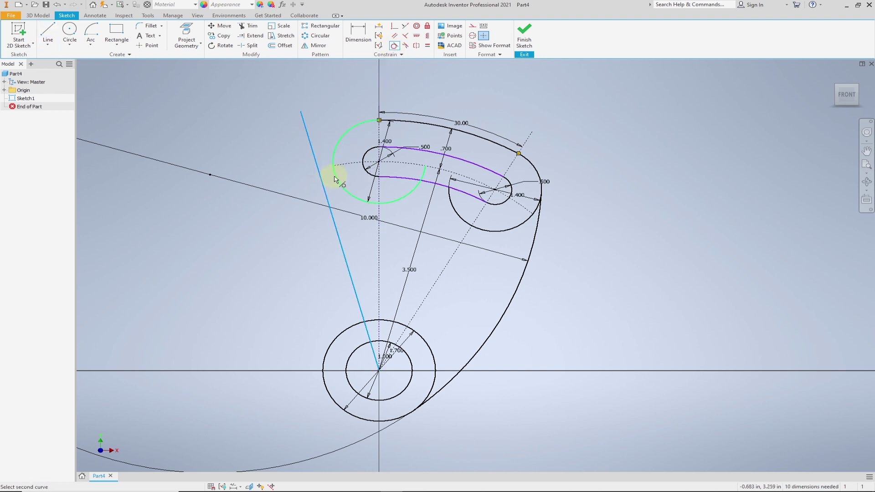
pyautogui.click(335, 180)
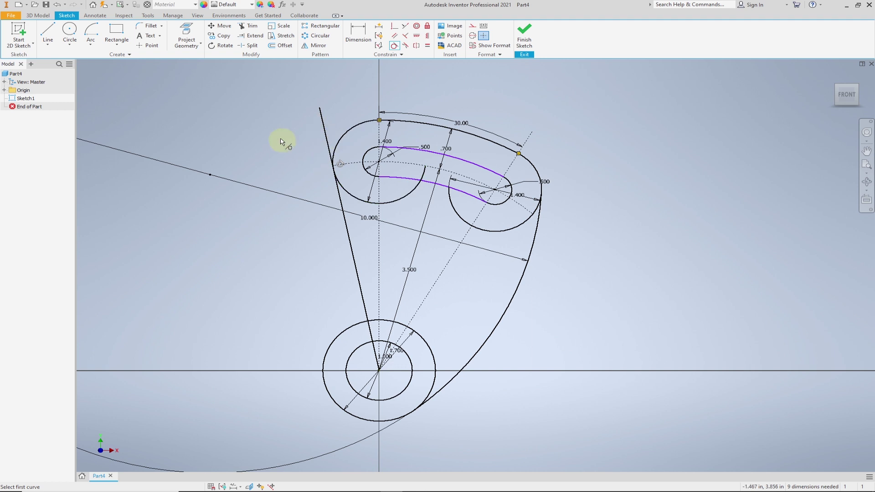
# - Draw a 1.7 diameter circle to the left of the slanted line
pyautogui.click(70, 31)
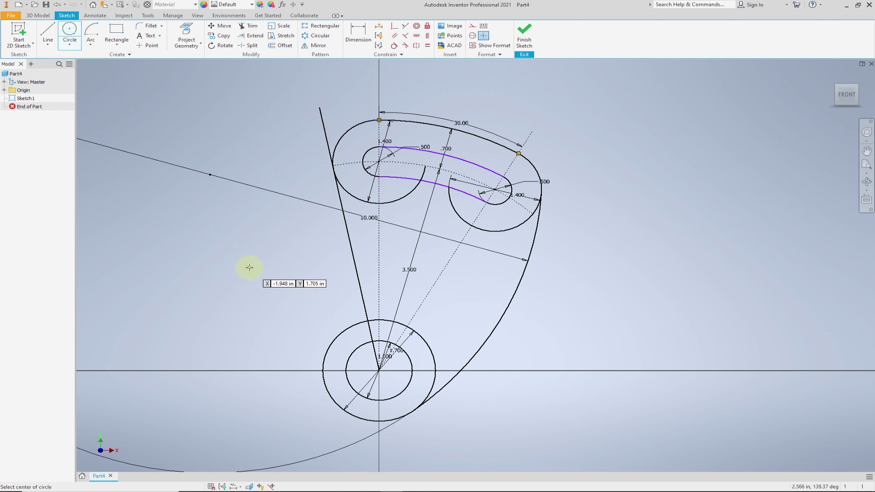
pyautogui.click(306, 299)
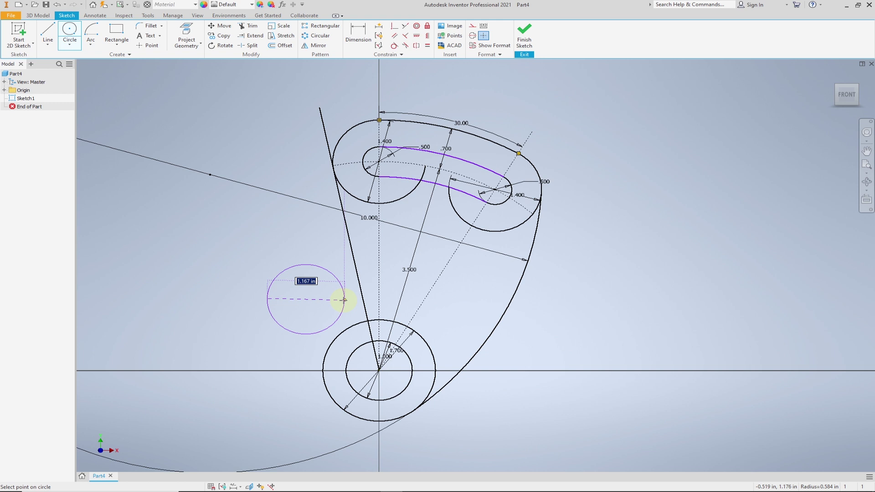
pyautogui.write('1.7')
pyautogui.press('Return')
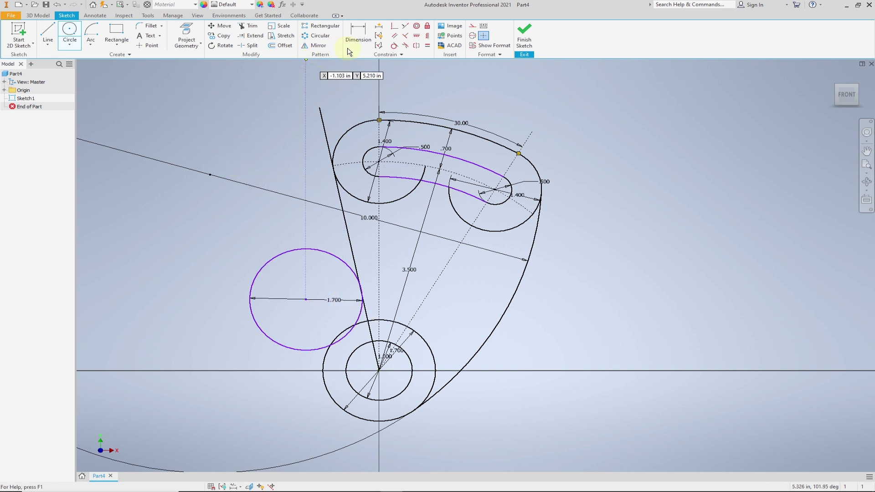
# - Constrain the 1.700 circle tangent to the slanted line and the lower outer circle
pyautogui.click(393, 46)
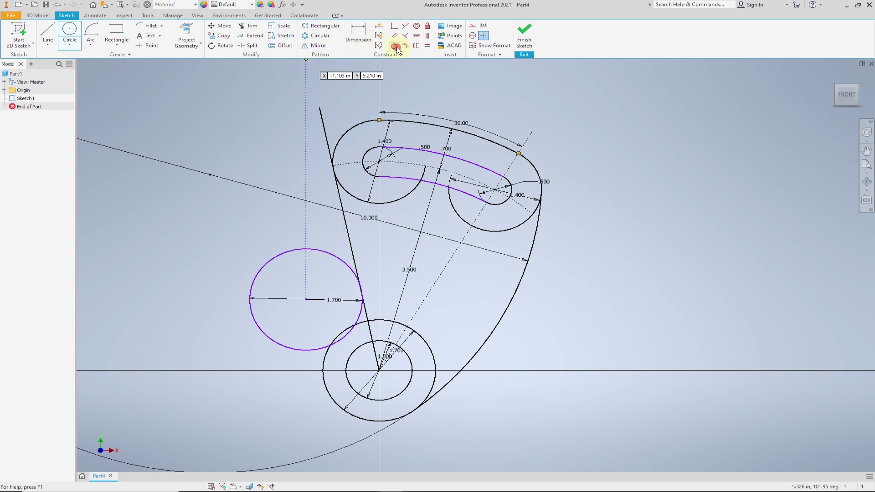
pyautogui.click(361, 308)
pyautogui.click(363, 285)
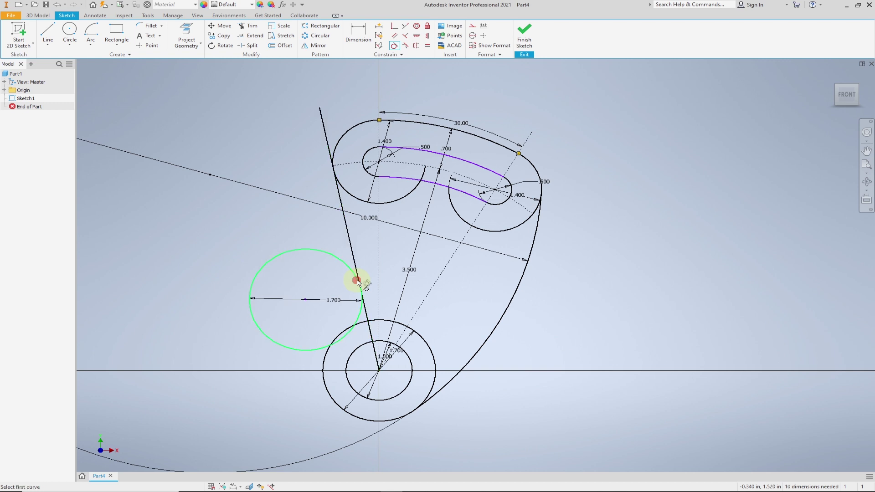
pyautogui.click(345, 340)
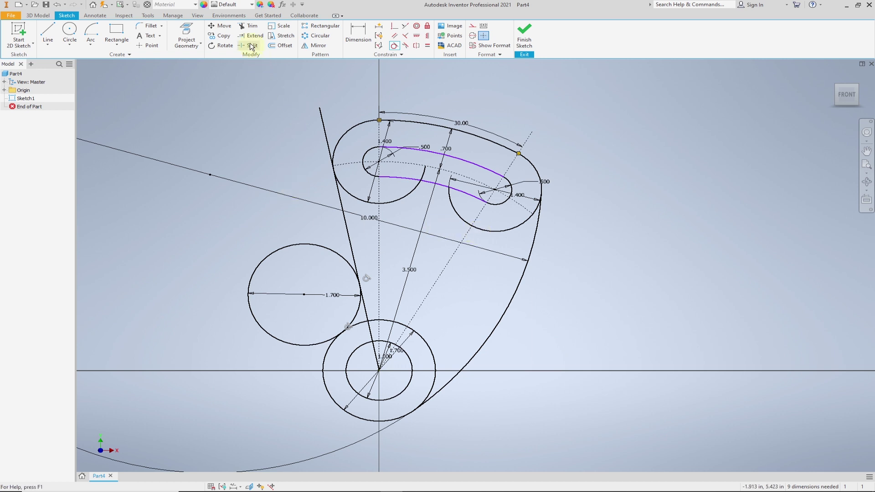
# - Trim the excess of the 1.700 circle and the overhanging parts of the slanted line
pyautogui.click(250, 27)
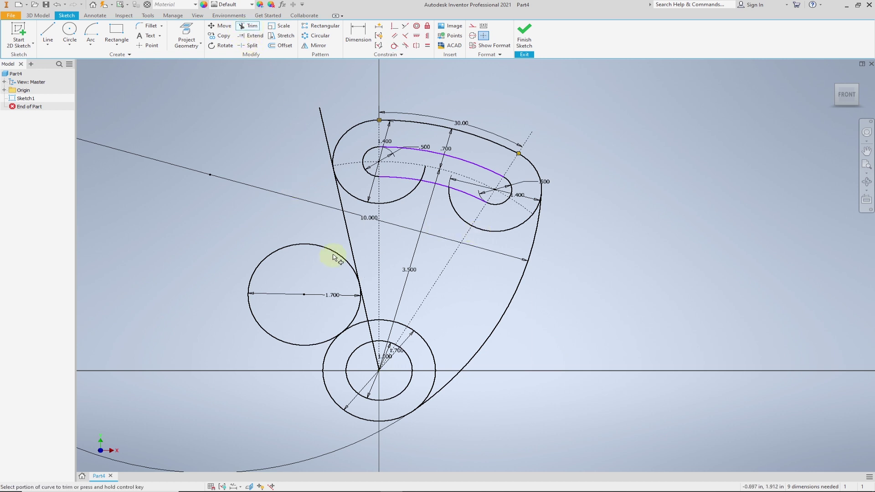
pyautogui.click(334, 255)
pyautogui.scroll(3, 319, 164)
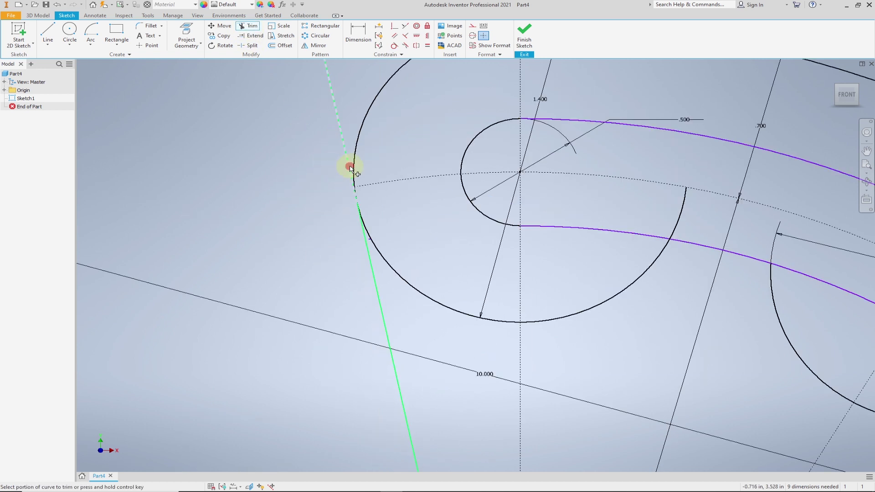
pyautogui.click(351, 168)
pyautogui.scroll(-5, 319, 296)
pyautogui.scroll(-2, 313, 337)
pyautogui.scroll(3, 347, 378)
pyautogui.scroll(4, 369, 370)
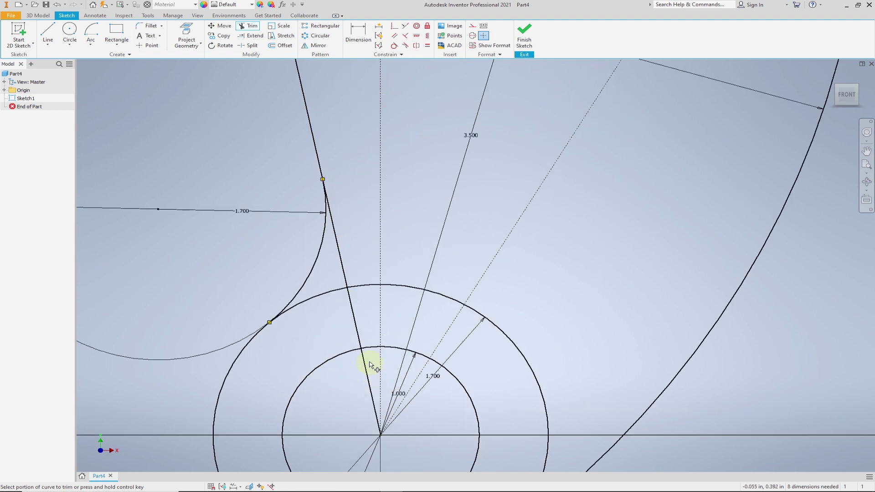
pyautogui.click(335, 242)
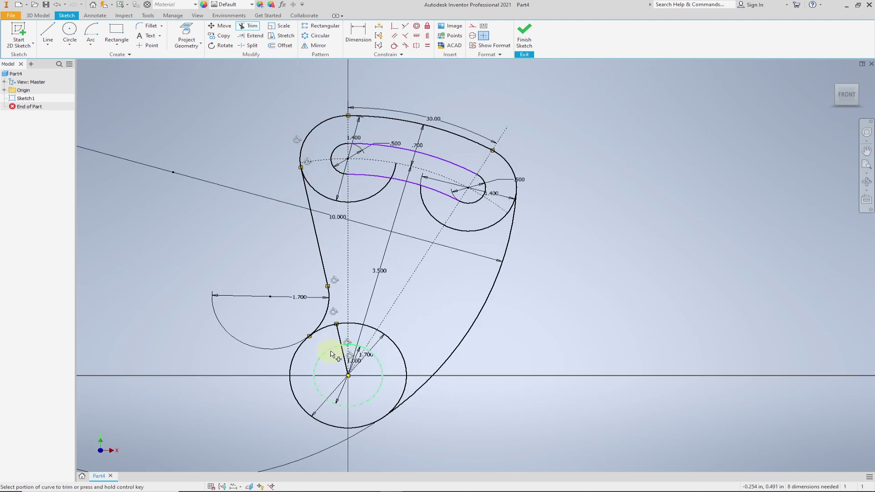
pyautogui.scroll(-4, 331, 342)
pyautogui.click(322, 330)
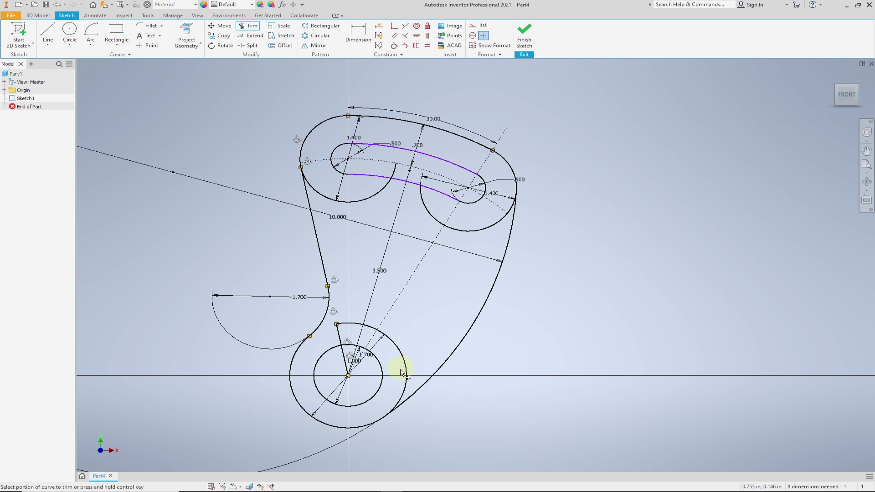
# - Trim the lower circle's right portion, the upper-left circle's inner part and the slot's right arc
pyautogui.click(402, 393)
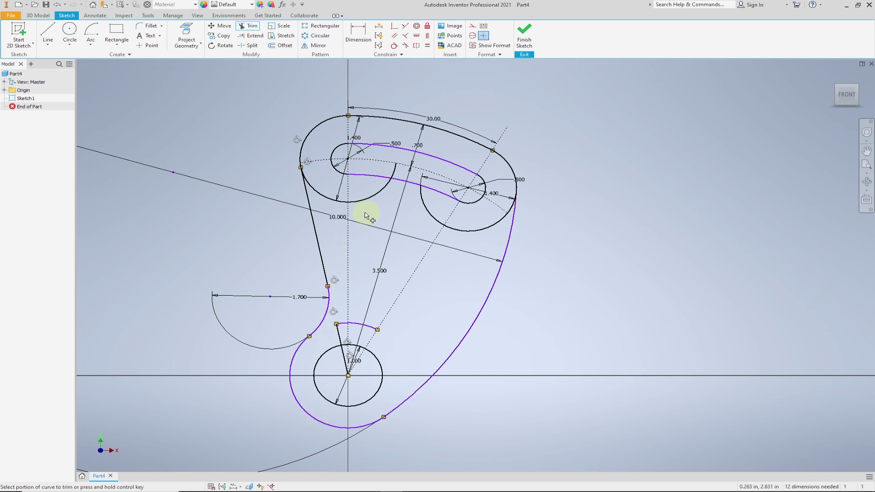
pyautogui.click(314, 190)
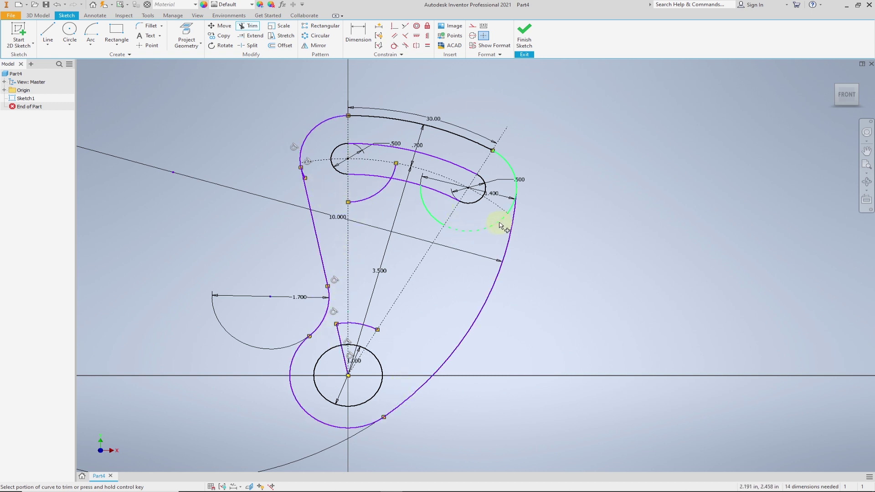
pyautogui.scroll(6, 512, 203)
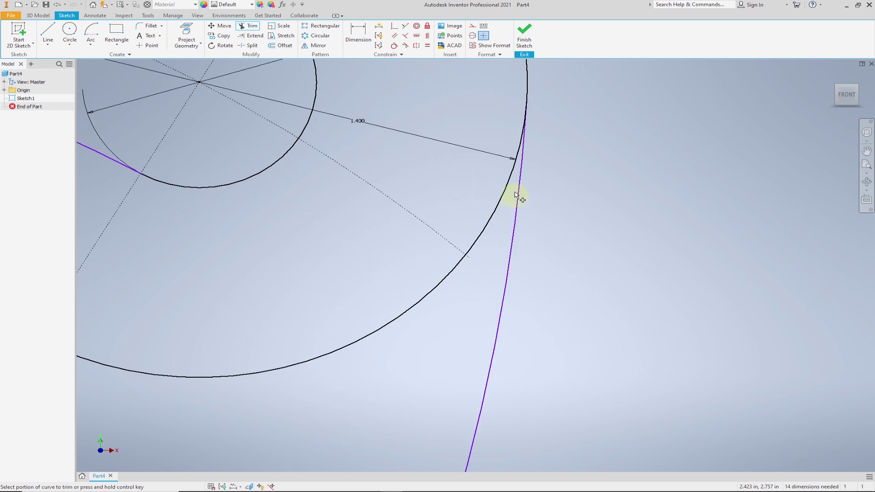
pyautogui.click(518, 144)
pyautogui.scroll(-3, 450, 274)
pyautogui.scroll(-3, 351, 309)
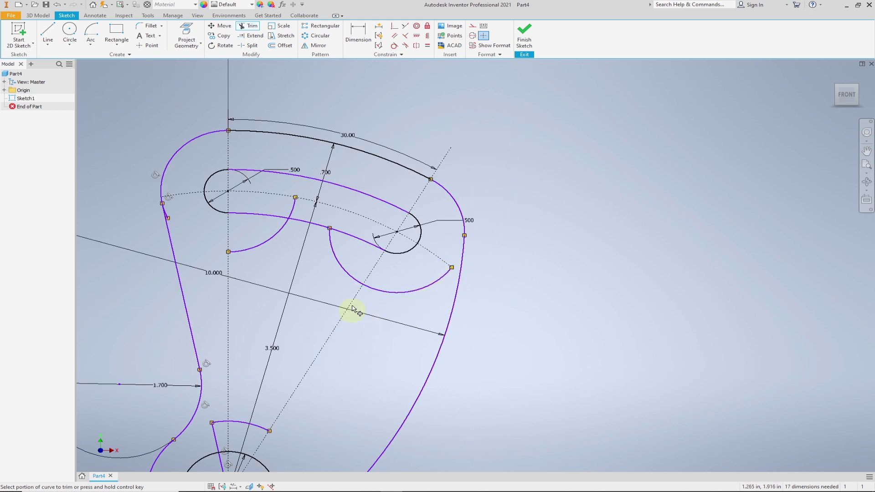
pyautogui.press('Escape')
# - Delete the two leftover arcs below the slot
pyautogui.click(350, 272)
pyautogui.press('Delete')
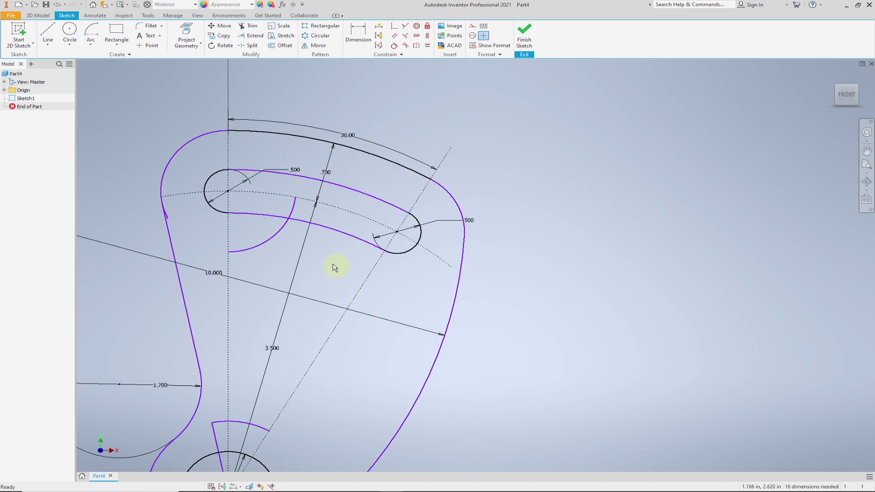
pyautogui.click(279, 231)
pyautogui.press('Delete')
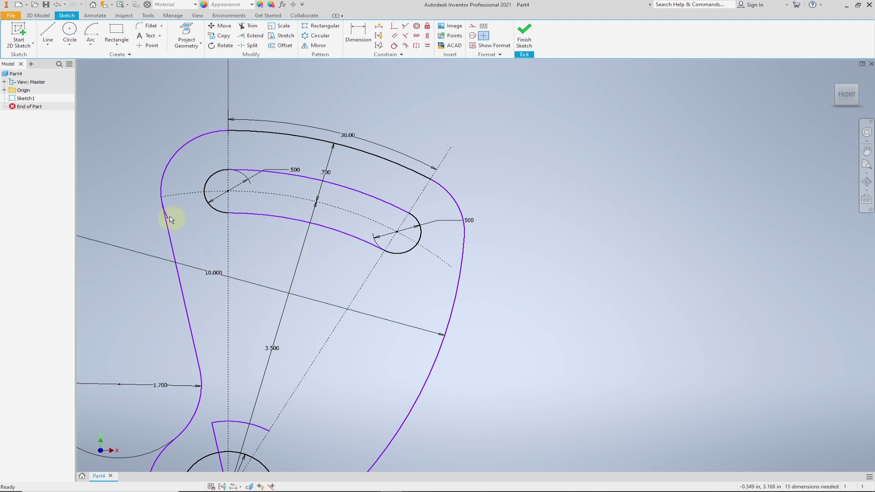
pyautogui.scroll(5, 164, 215)
# - Trim the short arc on the left edge and the line near the lower hole, closing the outline
pyautogui.click(245, 26)
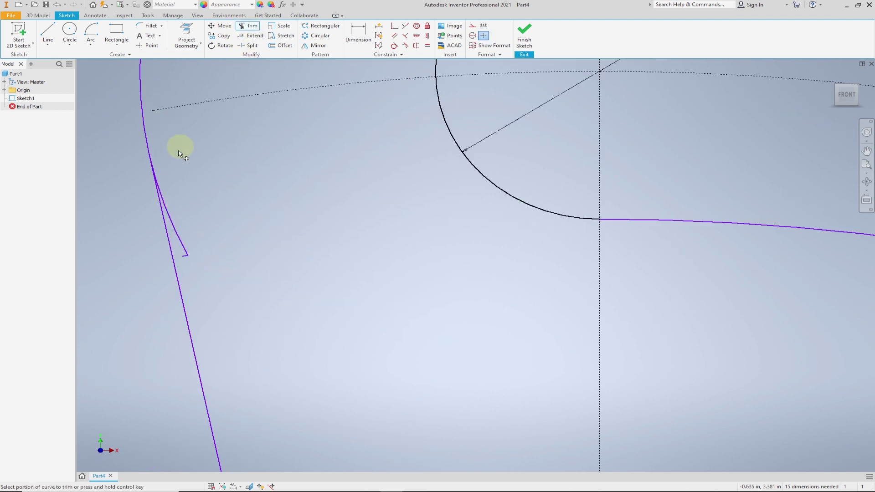
pyautogui.click(162, 203)
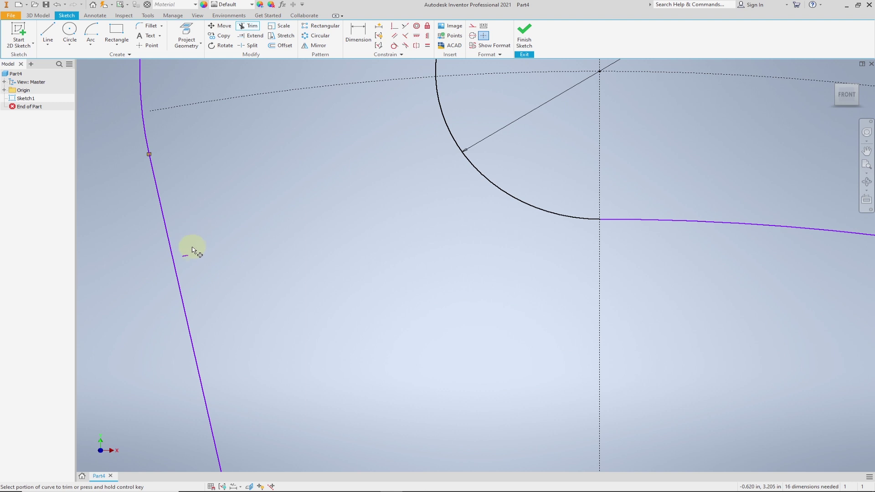
pyautogui.scroll(-5, 211, 263)
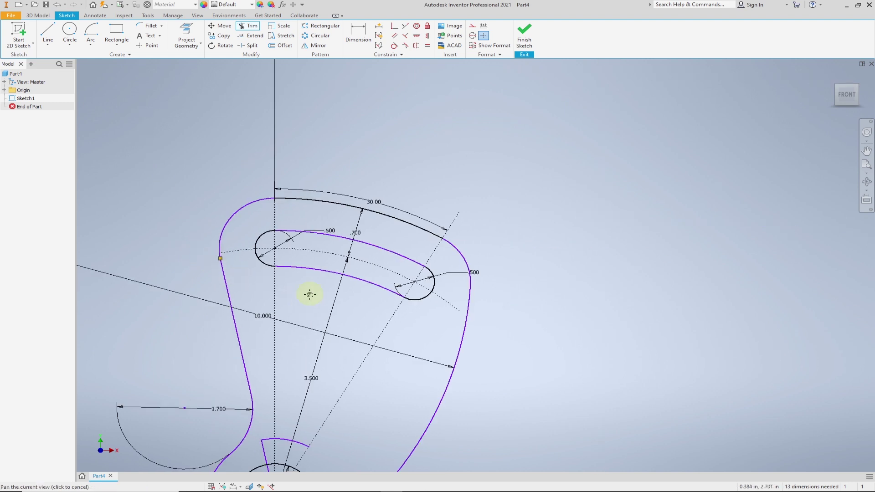
pyautogui.scroll(2, 309, 293)
pyautogui.click(276, 297)
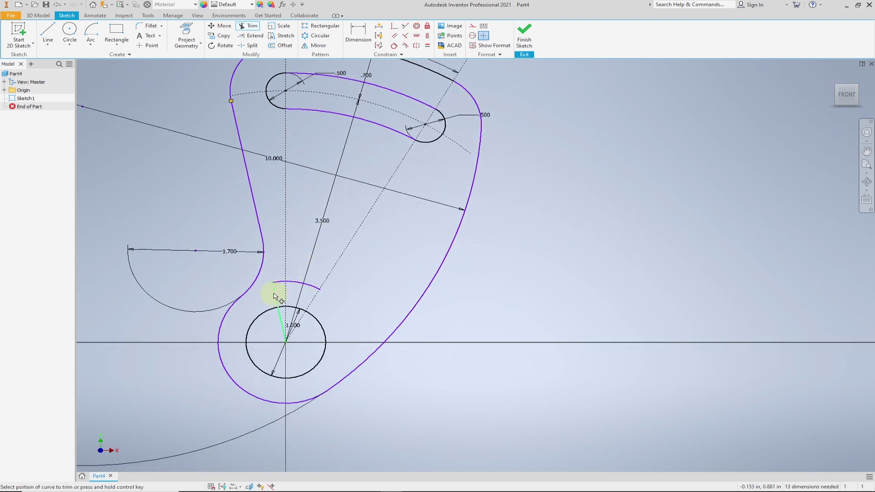
pyautogui.press('Escape')
pyautogui.click(283, 285)
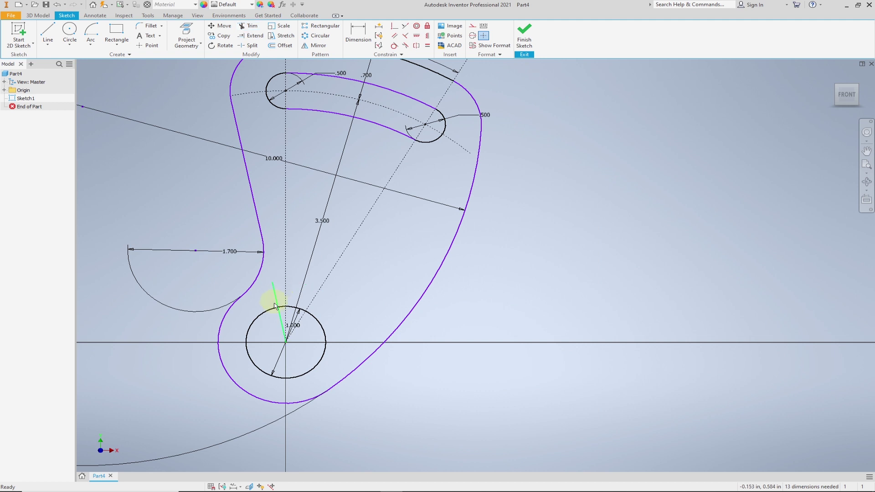
pyautogui.press('Escape')
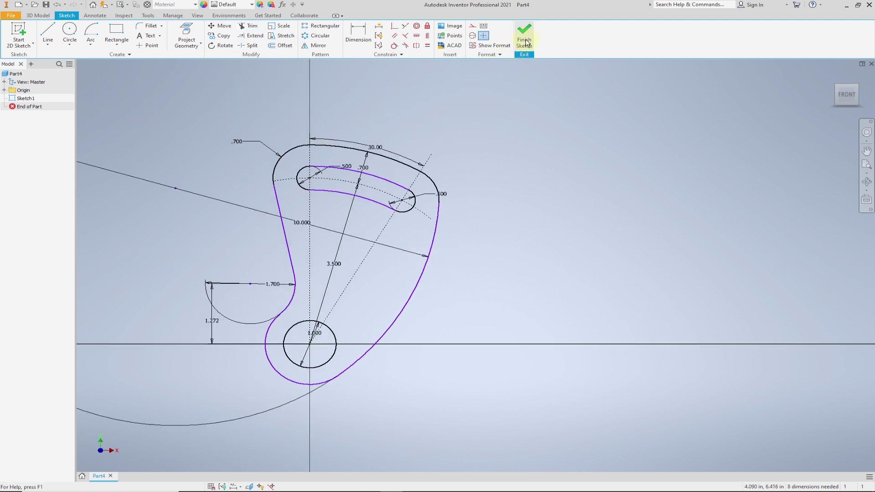
# - Finish the sketch and extrude the lever outline by a distance of .25
pyautogui.click(525, 41)
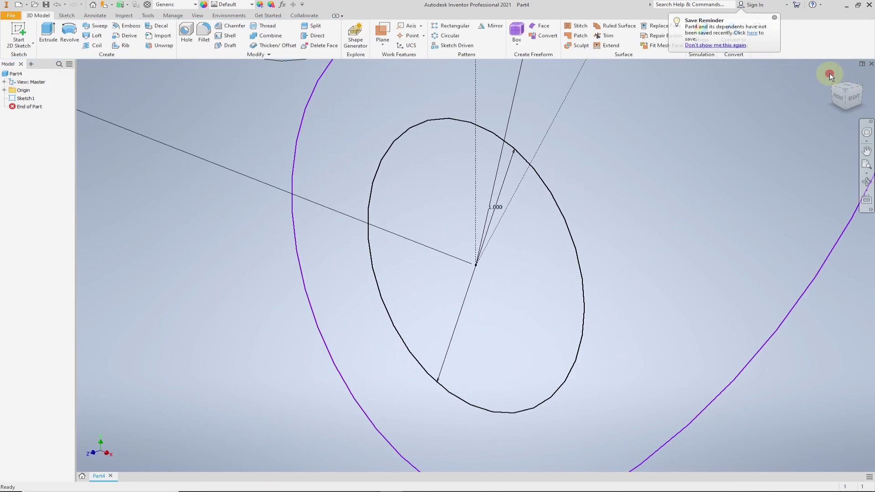
pyautogui.scroll(-5, 729, 132)
pyautogui.moveTo(717, 129); pyautogui.dragTo(579, 142, button='middle')
pyautogui.click(58, 46)
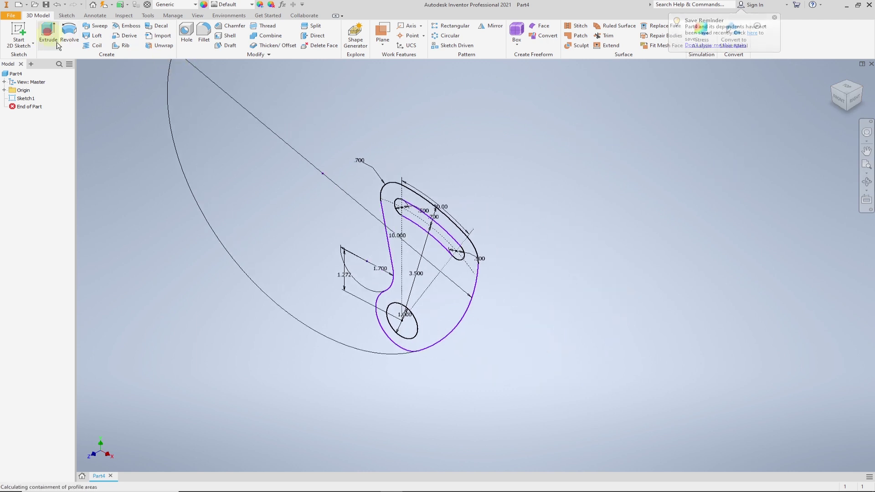
pyautogui.click(441, 291)
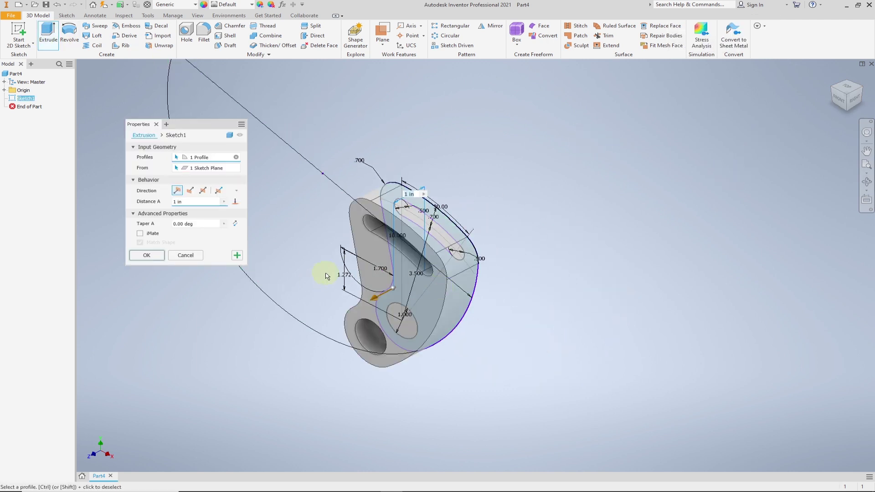
pyautogui.click(184, 203)
pyautogui.write('.25')
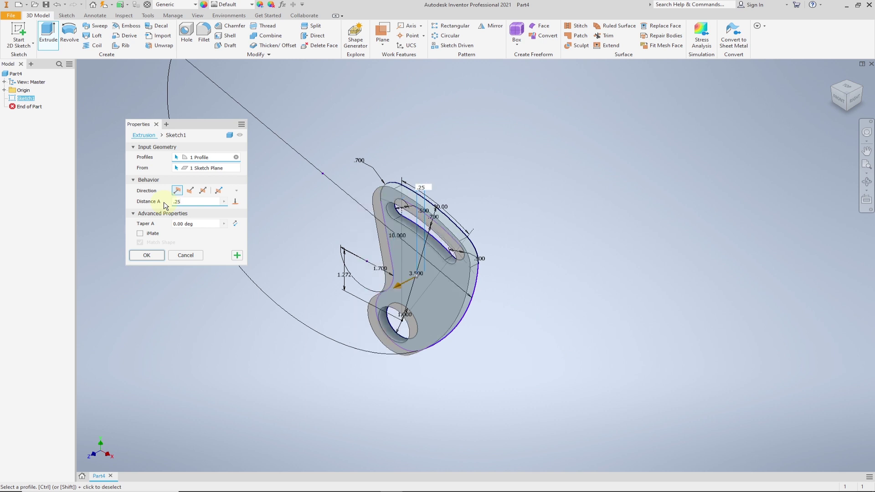
pyautogui.click(155, 259)
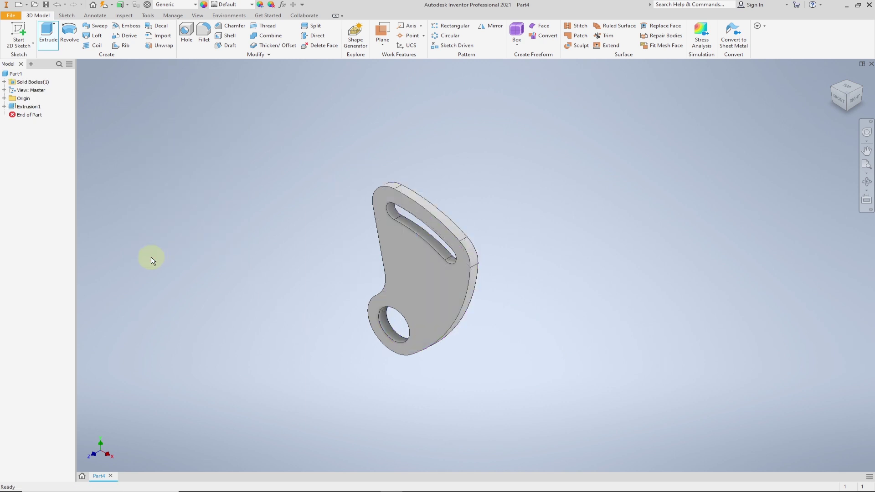
# - Save the part as 'Task 2' and create a new drawing from the ANSI (in).idw template
pyautogui.click(46, 5)
pyautogui.write('Task 2')
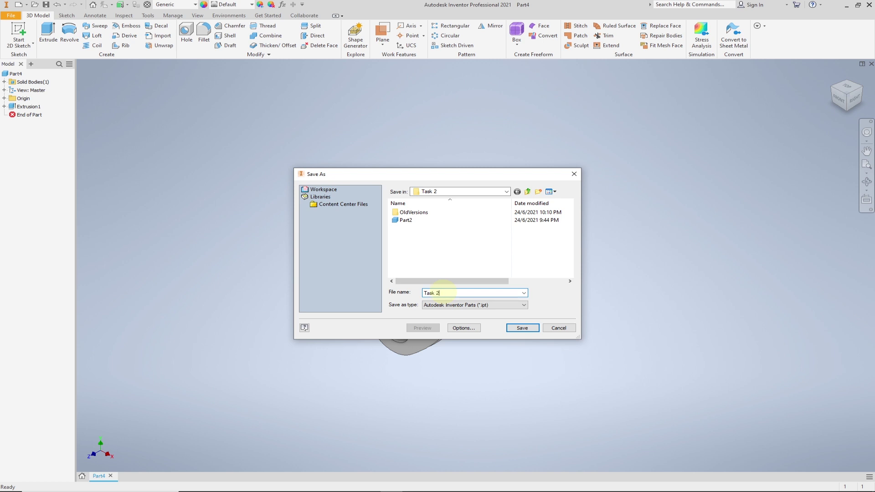
pyautogui.click(522, 328)
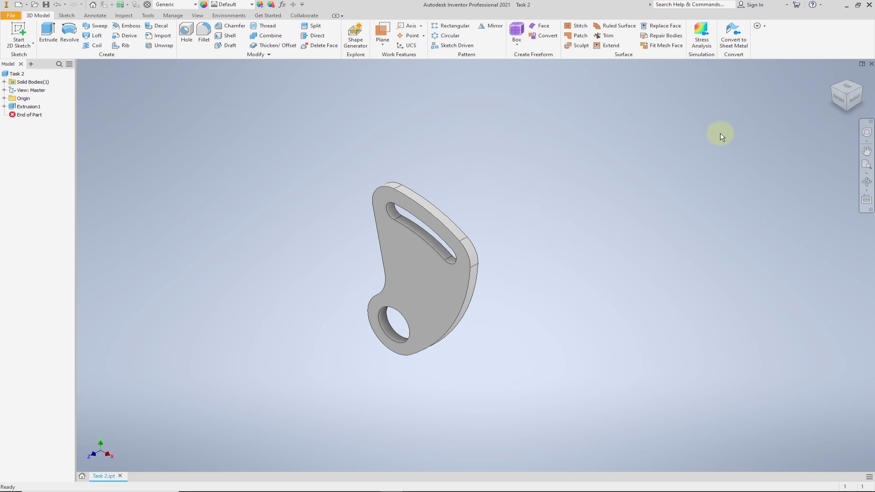
pyautogui.click(20, 7)
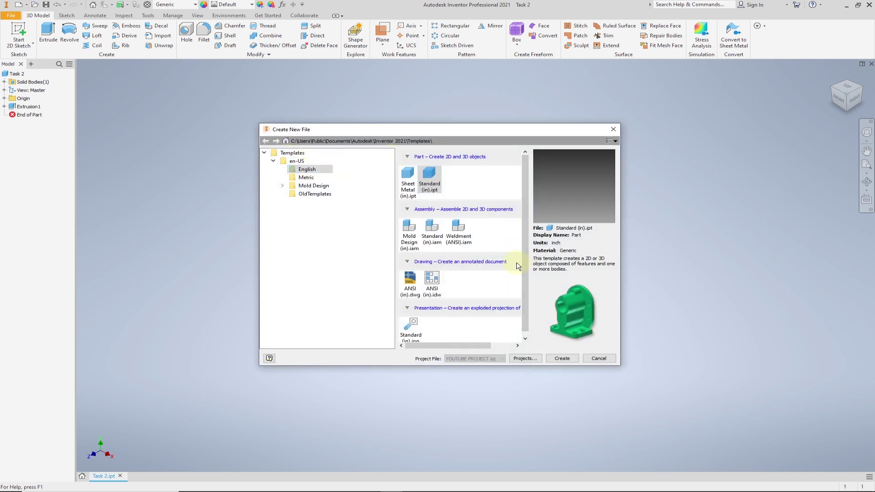
pyautogui.scroll(-1, 525, 269)
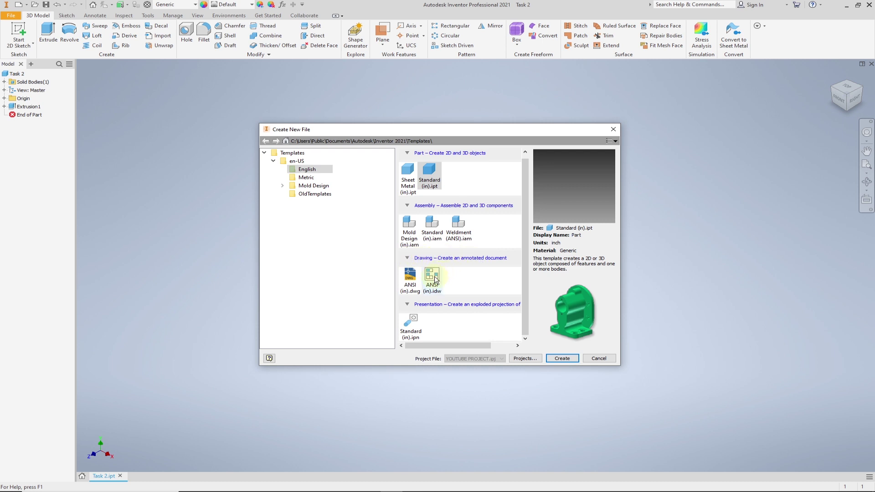
pyautogui.click(433, 276)
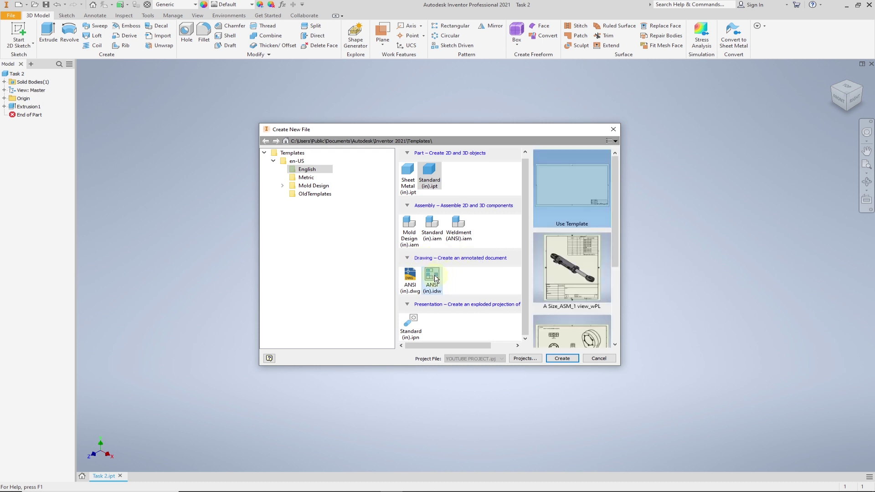
pyautogui.click(567, 360)
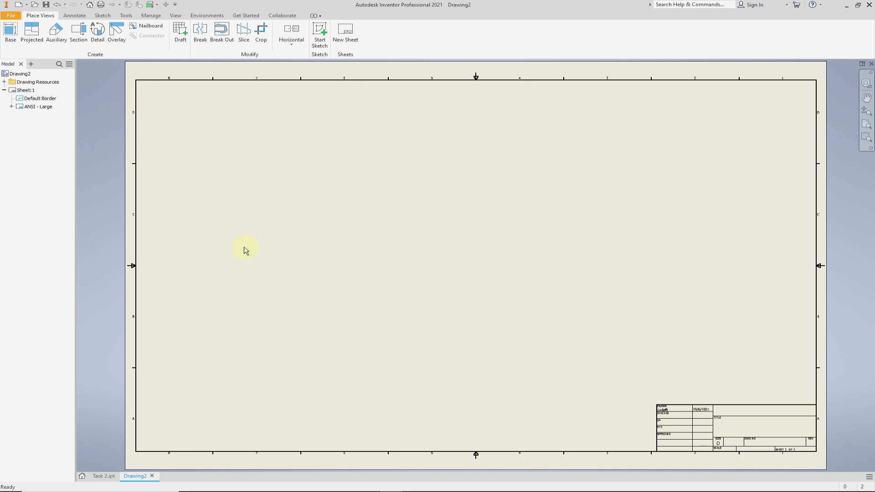
pyautogui.rightClick(26, 91)
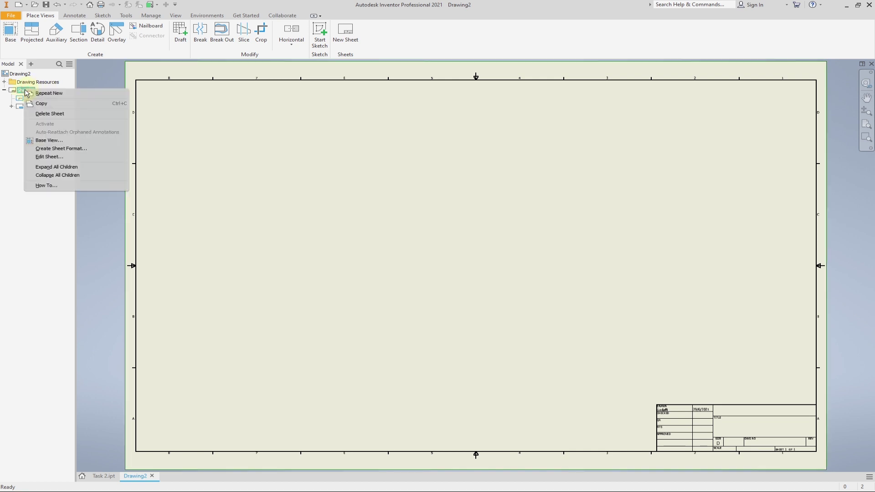
pyautogui.click(59, 158)
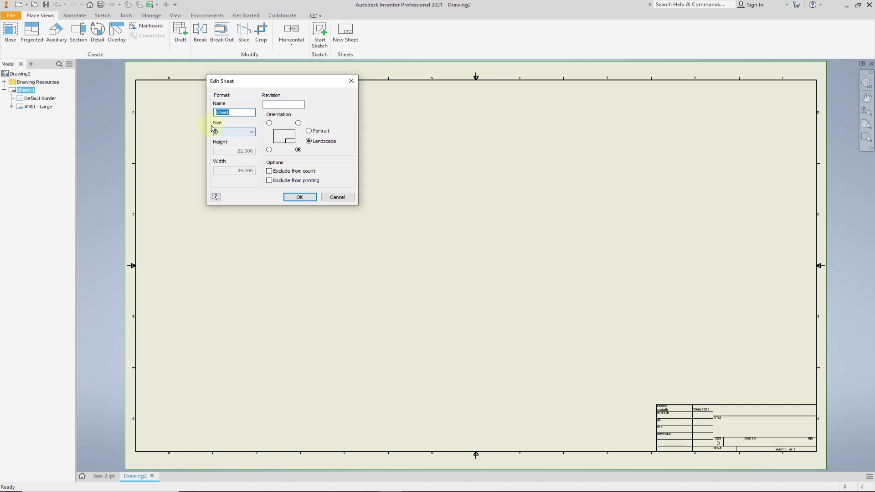
pyautogui.click(251, 133)
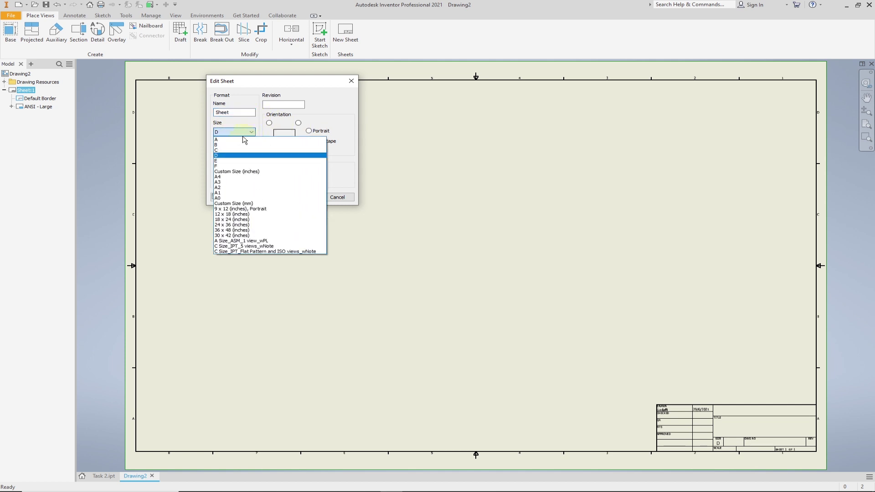
pyautogui.click(224, 182)
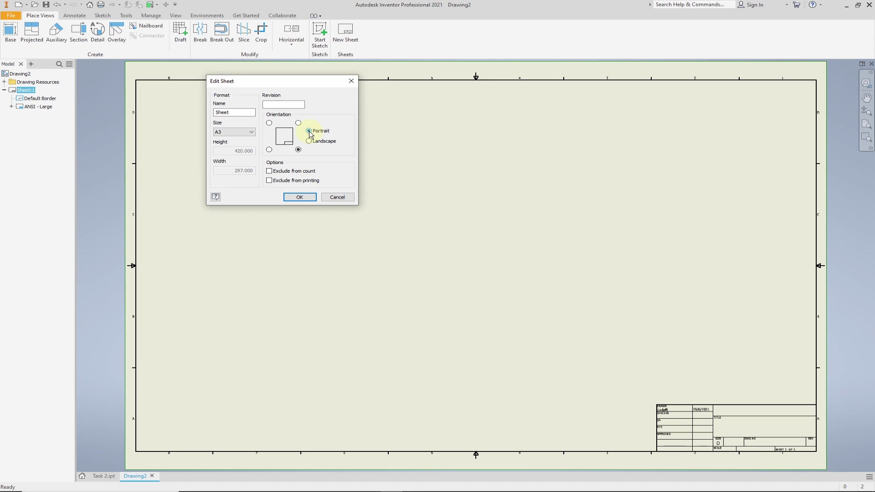
pyautogui.click(300, 197)
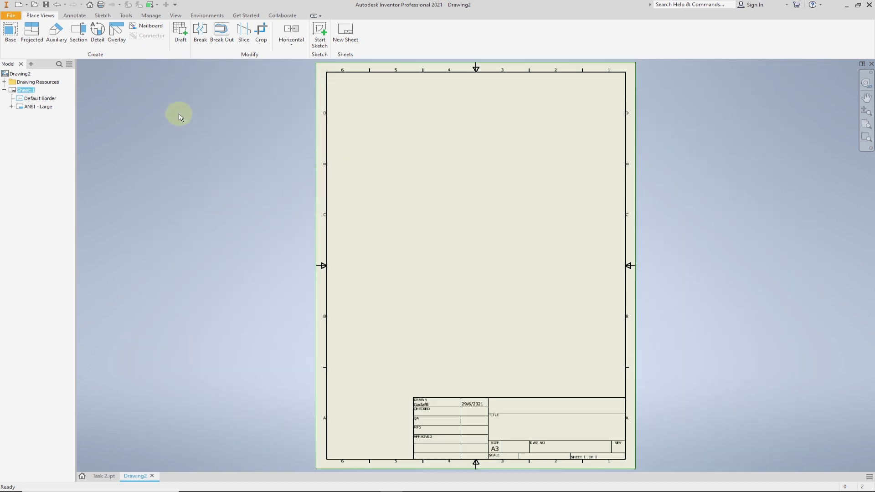
pyautogui.press('F2')
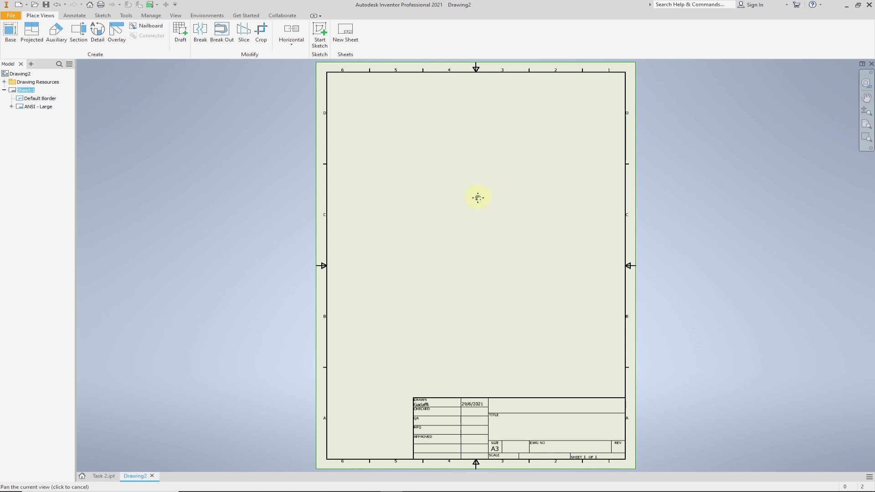
pyautogui.moveTo(478, 197); pyautogui.dragTo(408, 197)
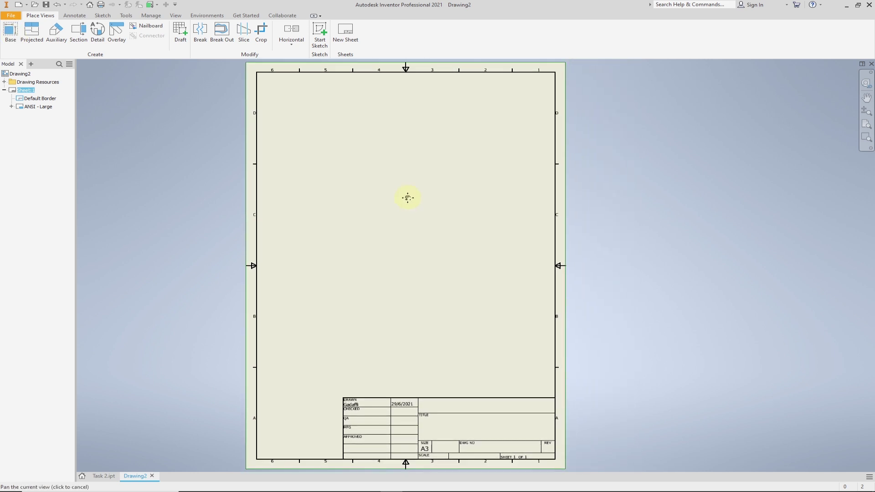
pyautogui.press('Escape')
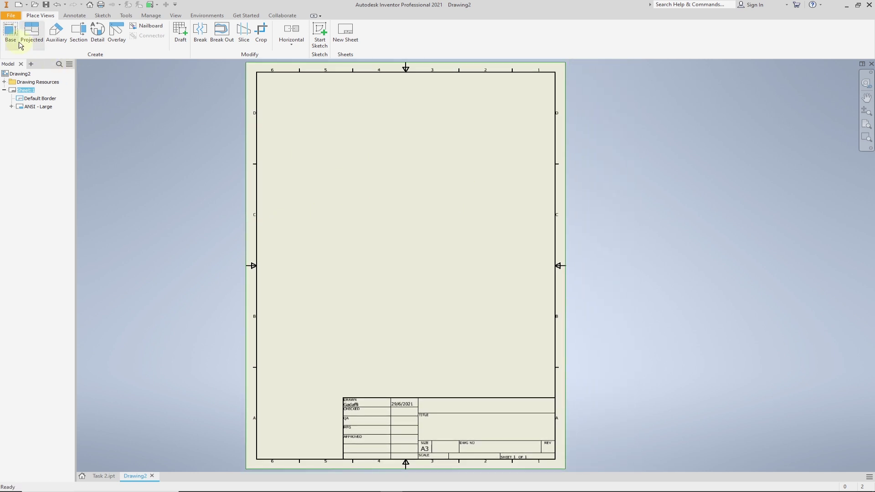
# - Place a 2:1 base view of the lever and move it up above the title block
pyautogui.click(11, 30)
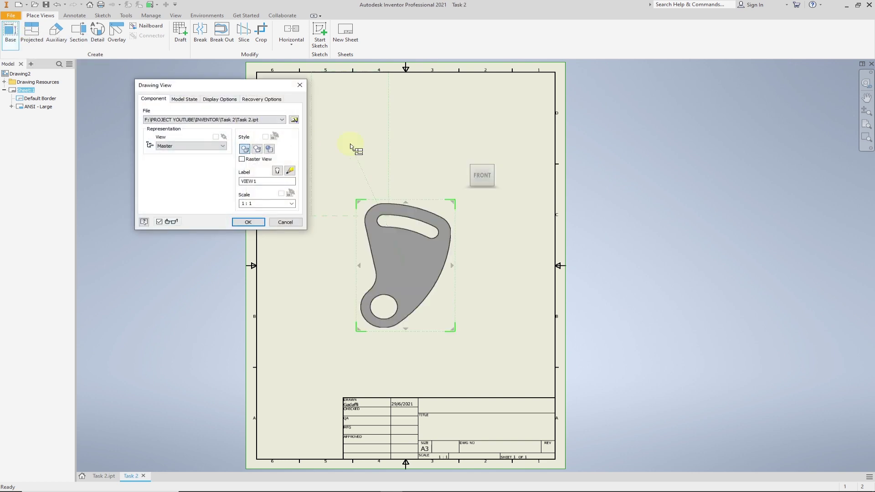
pyautogui.click(249, 205)
pyautogui.click(293, 204)
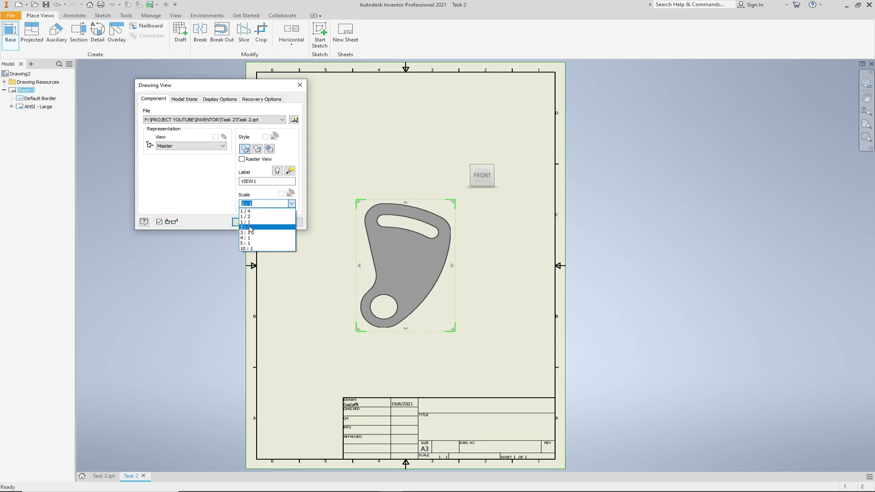
pyautogui.click(251, 216)
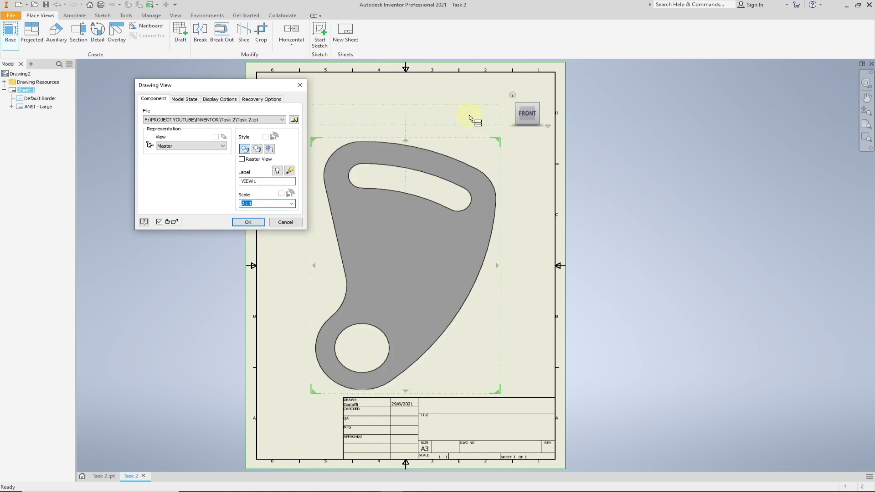
pyautogui.click(252, 223)
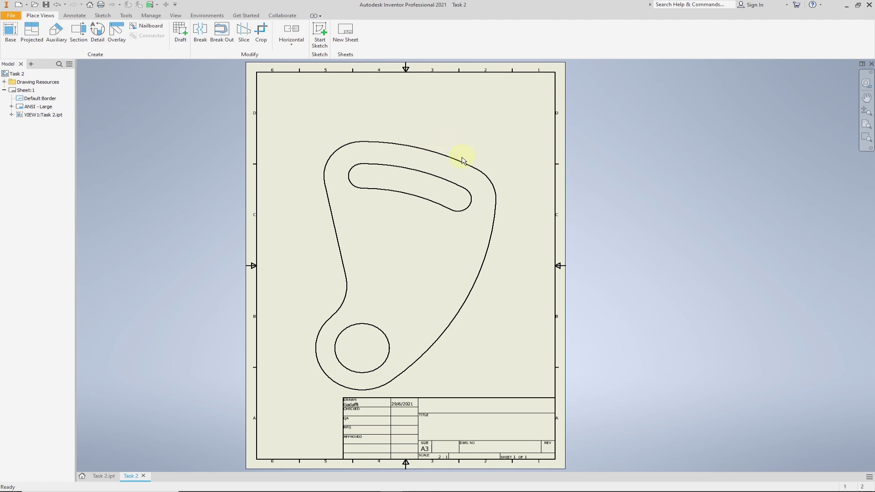
pyautogui.moveTo(492, 138); pyautogui.dragTo(492, 109)
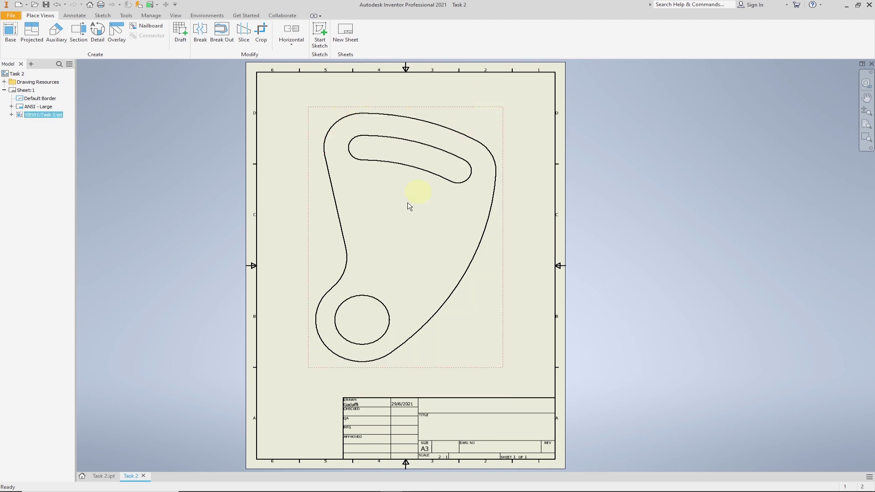
# - Add centre marks to the small circle and the slot's left end
pyautogui.click(72, 17)
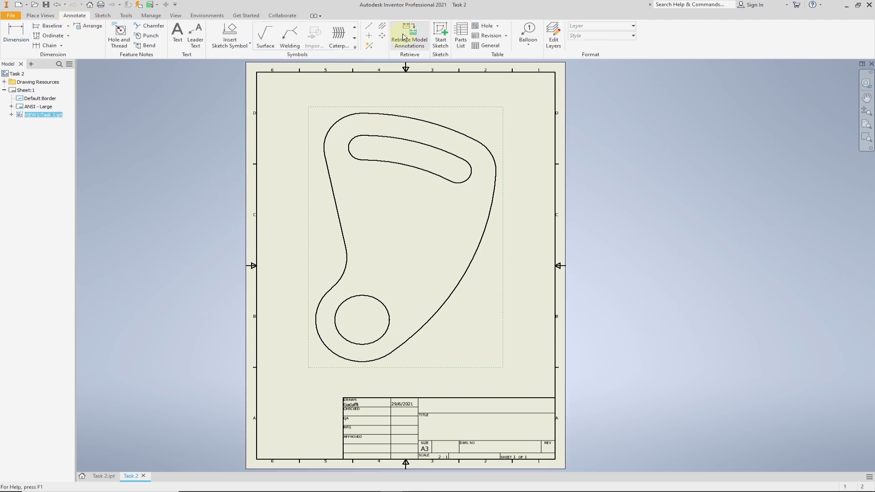
pyautogui.click(371, 39)
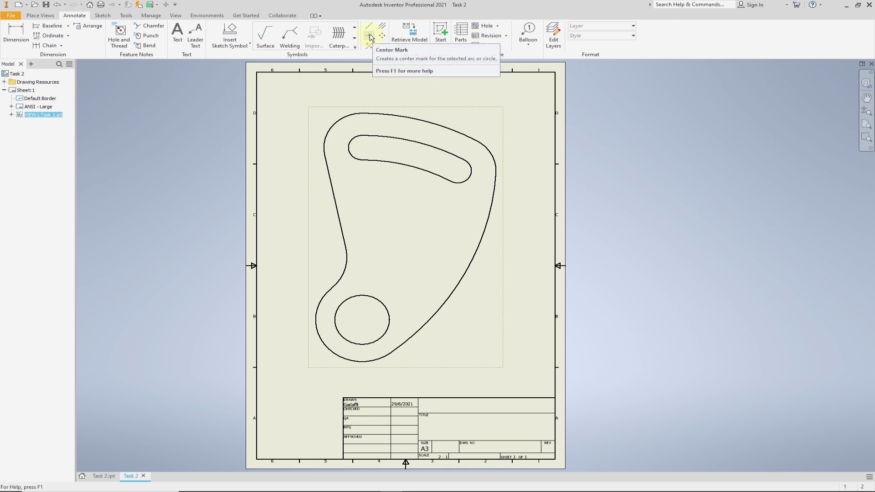
pyautogui.click(370, 36)
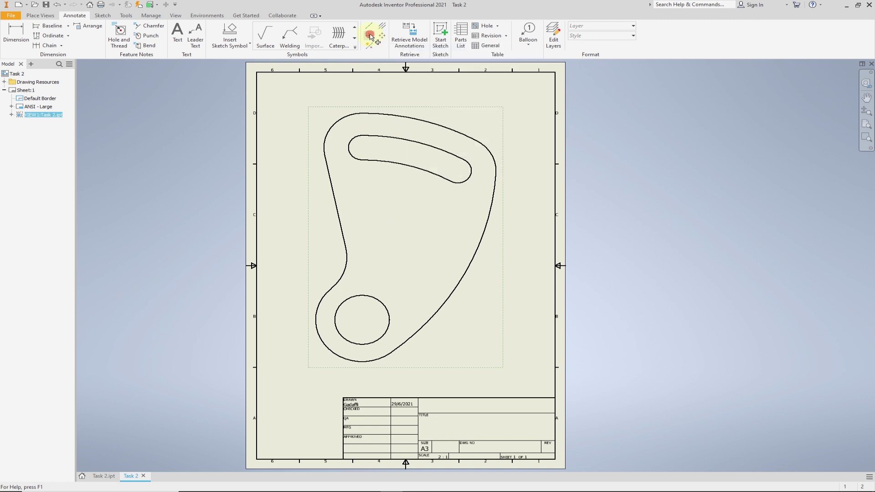
pyautogui.click(369, 294)
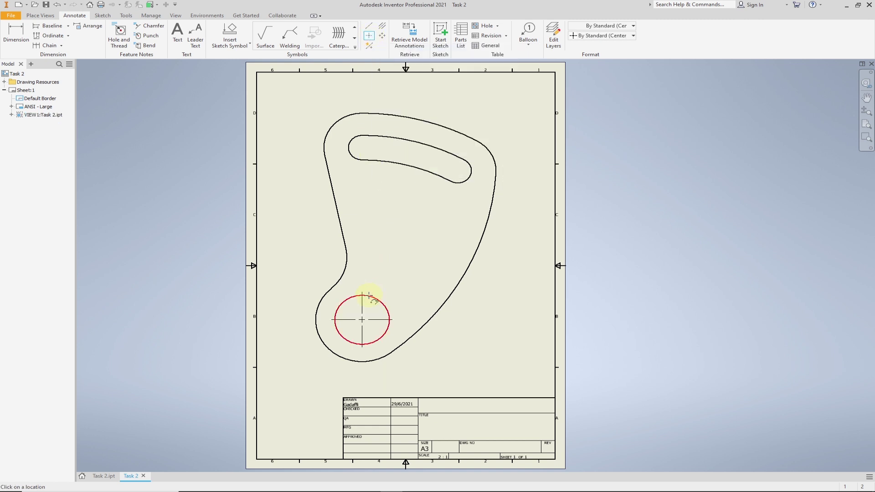
pyautogui.click(353, 139)
# - Add a bisector centreline between the slot's upper and lower edges
pyautogui.click(383, 27)
pyautogui.click(428, 145)
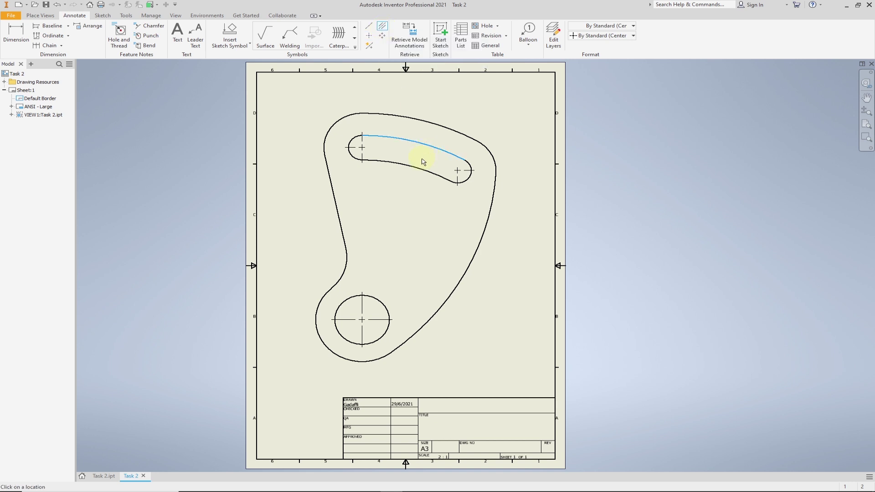
pyautogui.click(420, 169)
# - Start a sketch on the lever view and draw a vertical line up from the circle centre
pyautogui.click(103, 16)
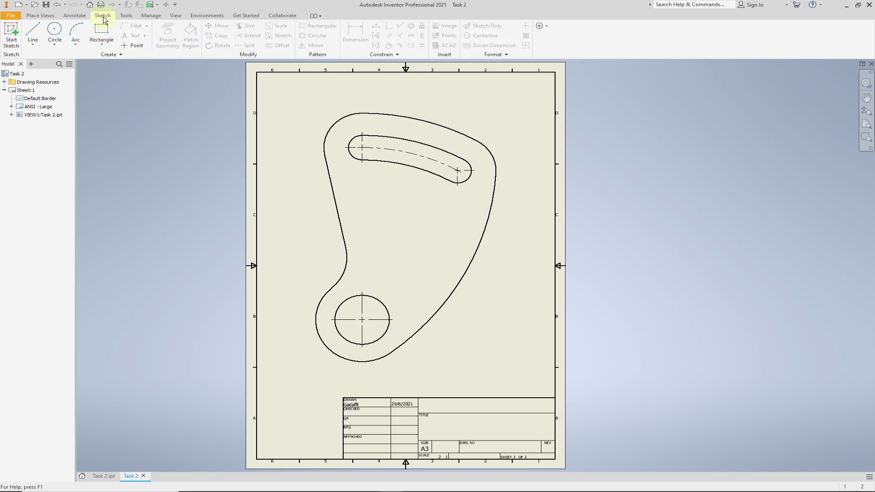
pyautogui.click(55, 30)
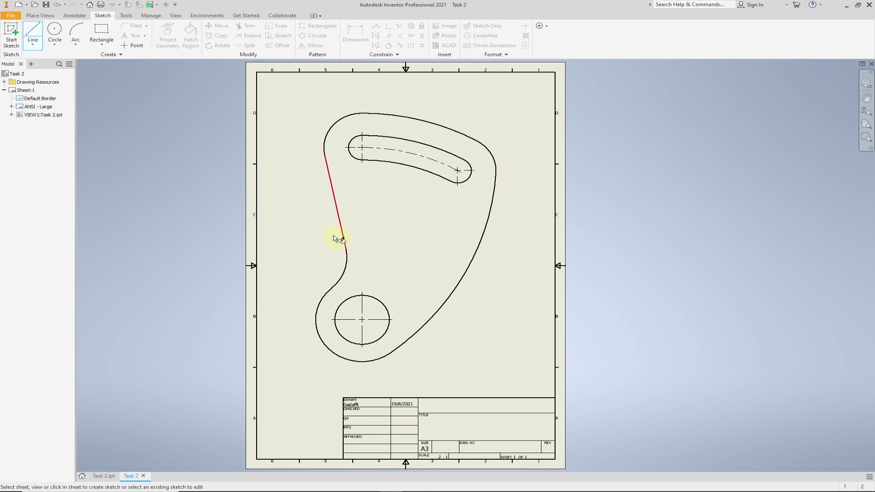
pyautogui.click(362, 320)
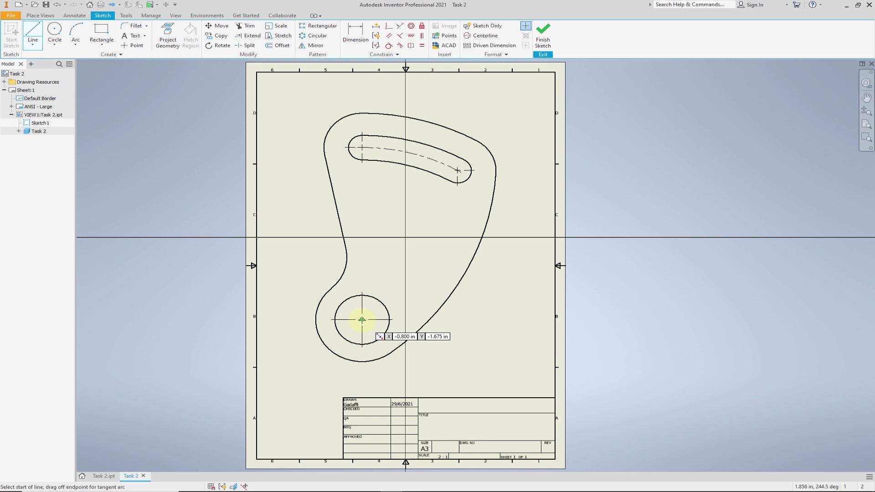
pyautogui.click(362, 319)
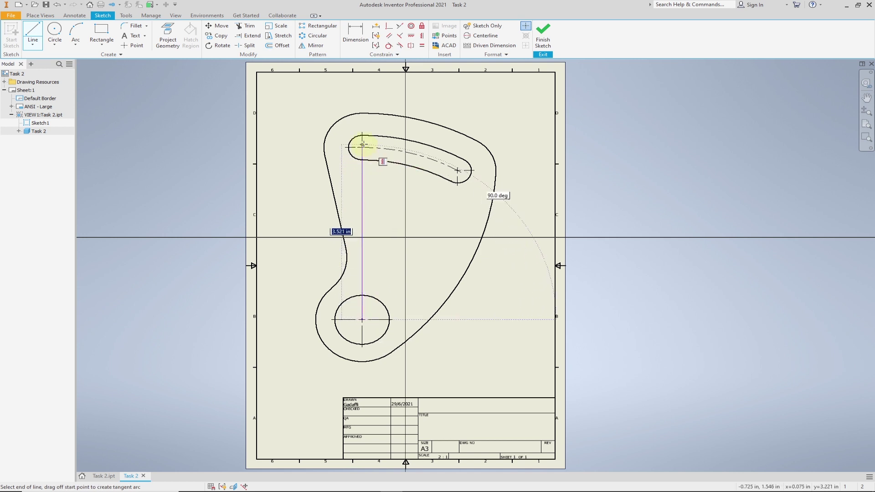
pyautogui.click(364, 102)
pyautogui.rightClick(382, 196)
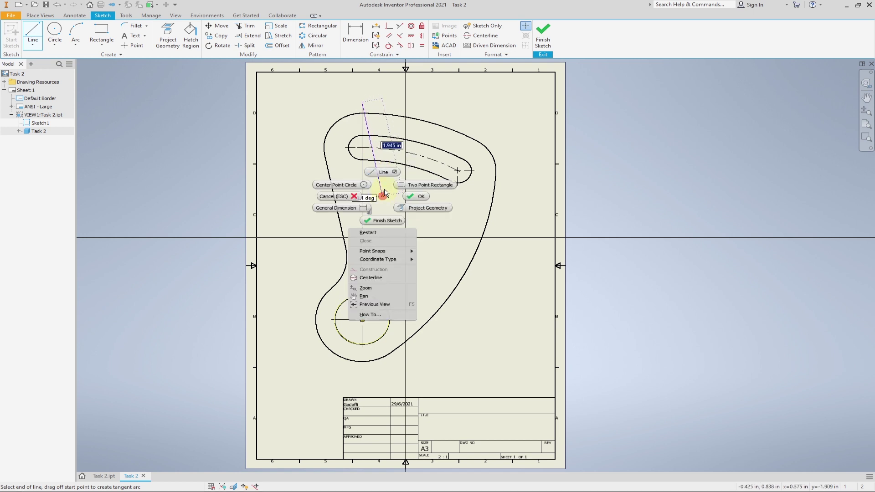
pyautogui.click(382, 232)
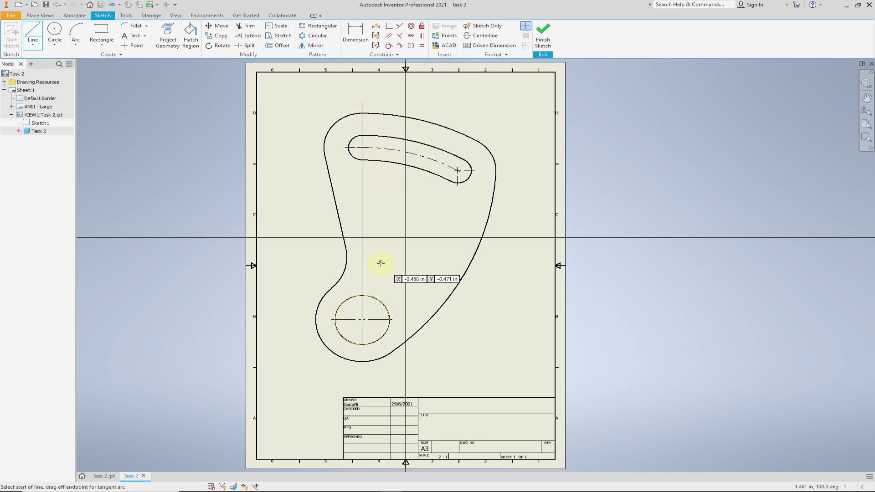
pyautogui.click(362, 320)
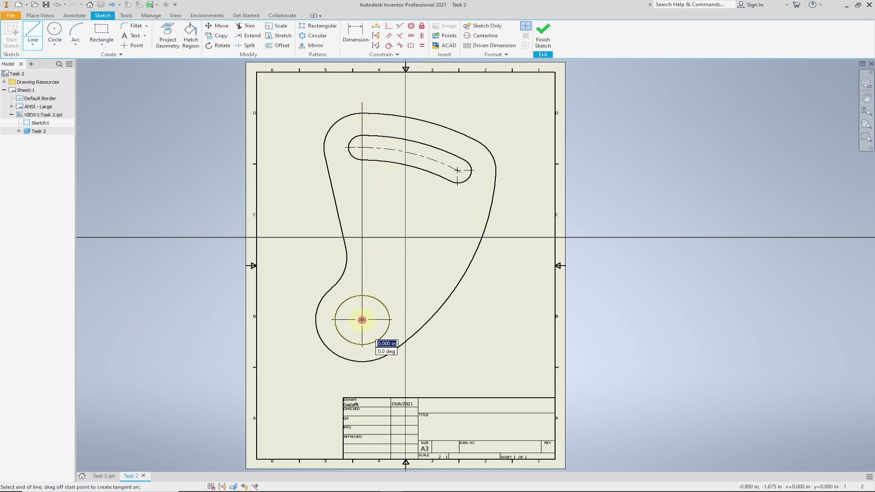
# - Draw the slanted line past the slot's right end and dimension it 30° from the vertical
pyautogui.click(498, 110)
pyautogui.click(355, 34)
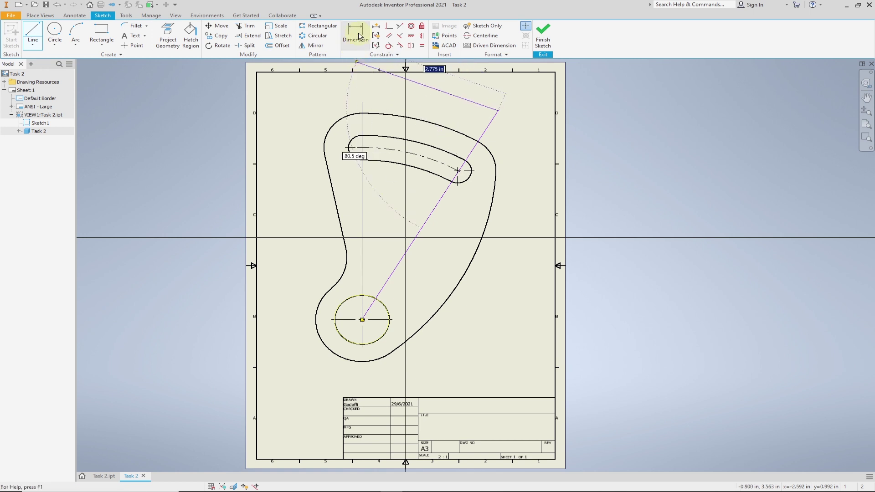
pyautogui.click(448, 187)
pyautogui.click(362, 171)
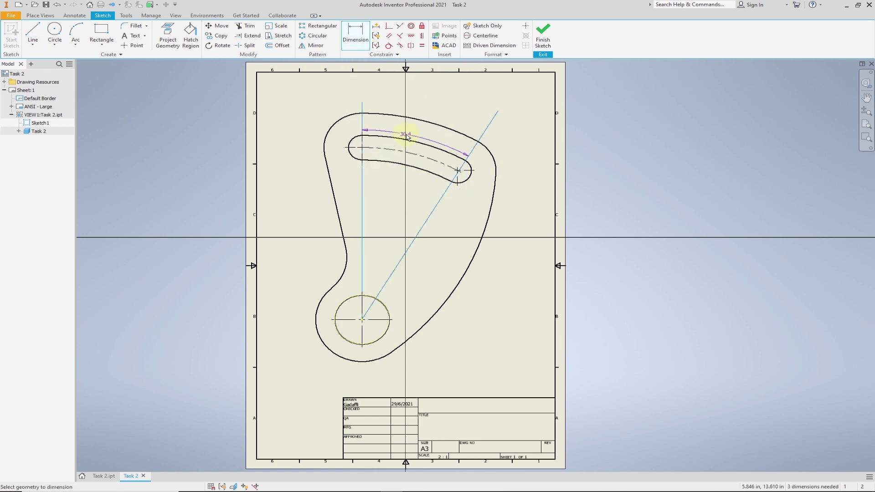
pyautogui.click(420, 115)
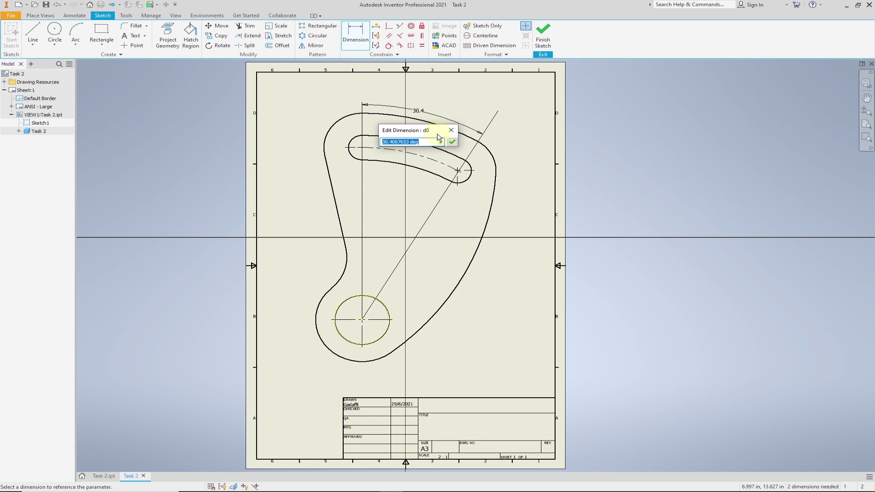
pyautogui.write('30')
pyautogui.press('Return')
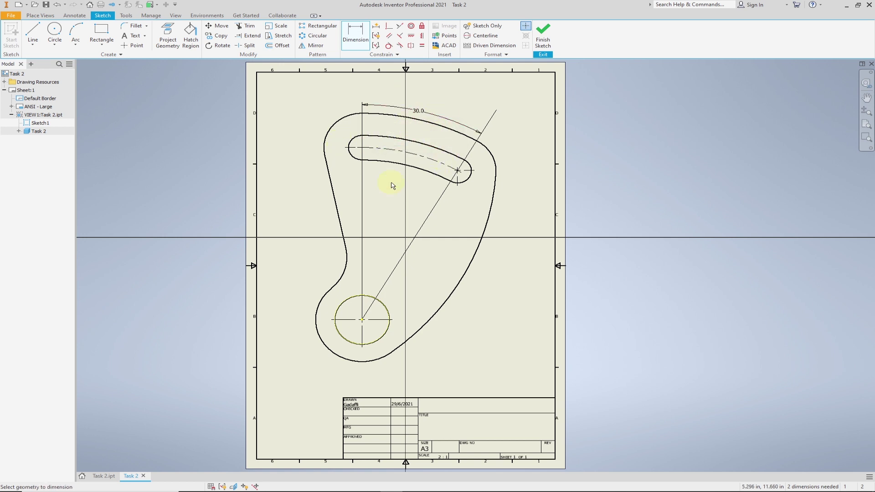
pyautogui.press('Escape')
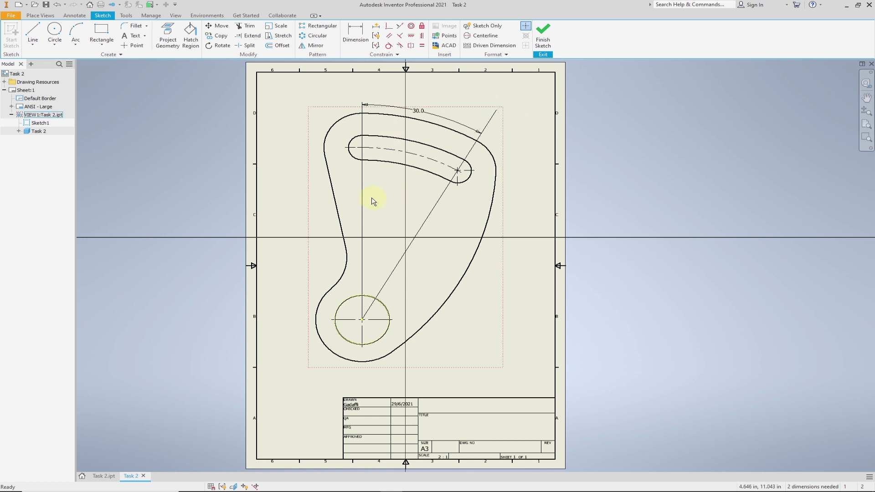
# - Make the vertical and slanted lines dashed and finish the sketch
pyautogui.click(362, 196)
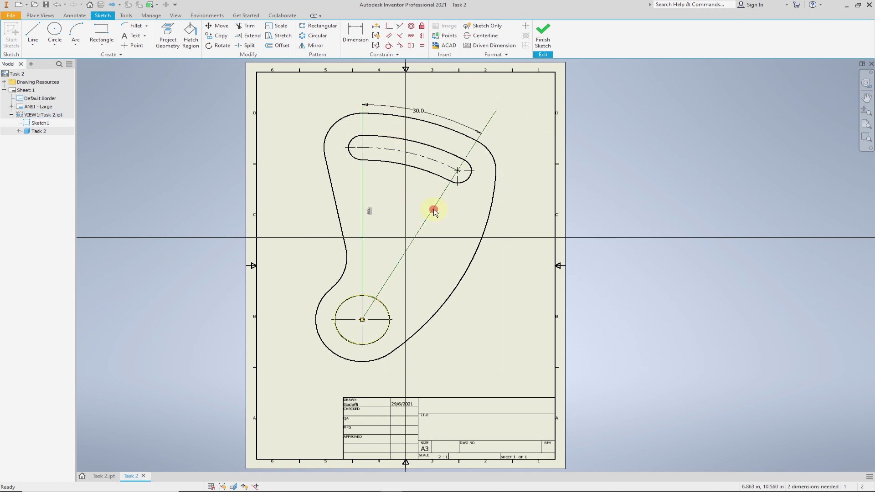
pyautogui.click(504, 56)
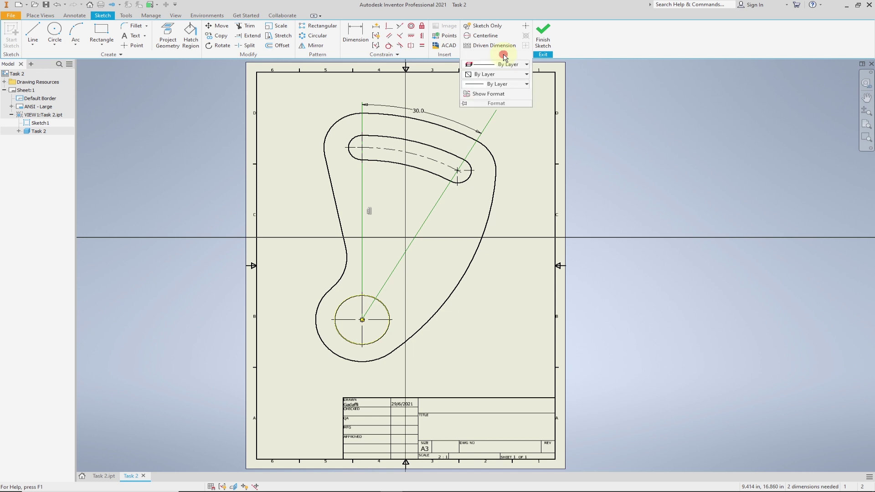
pyautogui.click(524, 65)
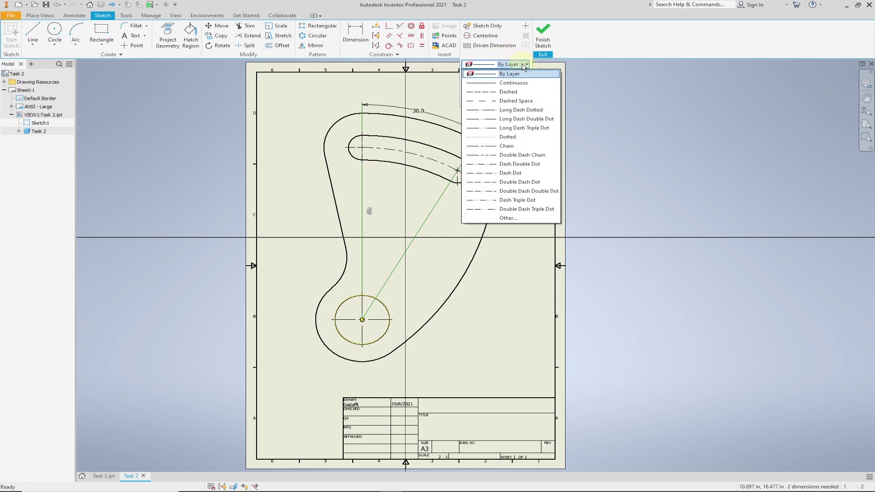
pyautogui.click(491, 92)
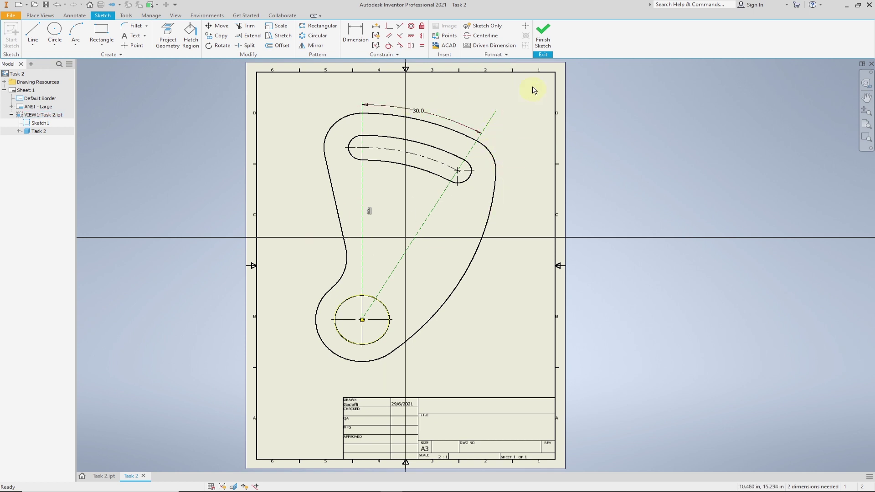
pyautogui.click(543, 34)
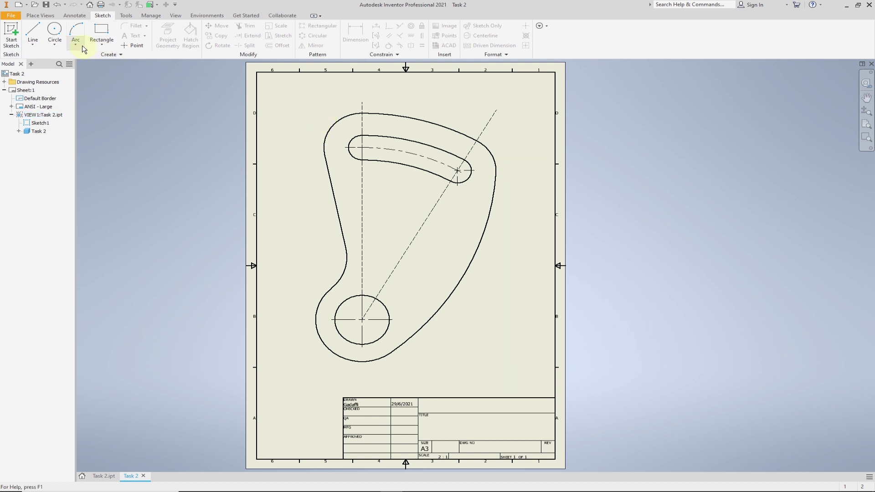
# - Dimension the upper-left arc as R.70 with the leader from the centre
pyautogui.click(74, 15)
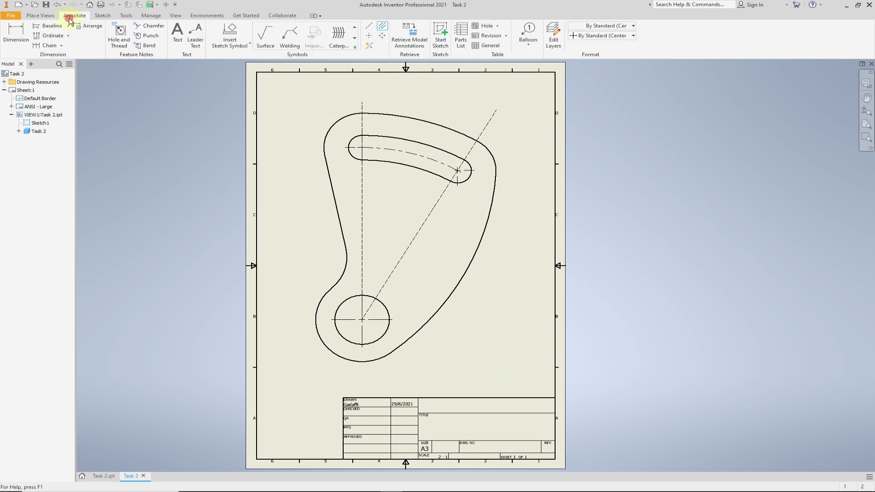
pyautogui.click(16, 34)
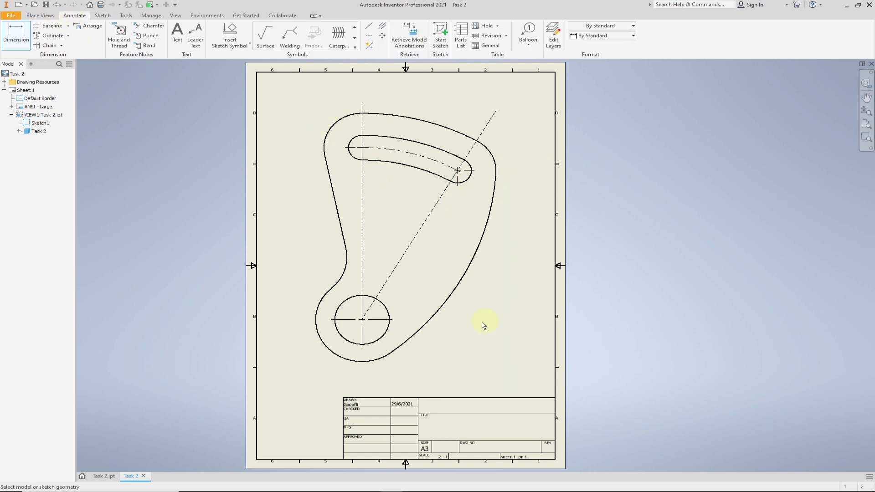
pyautogui.click(336, 124)
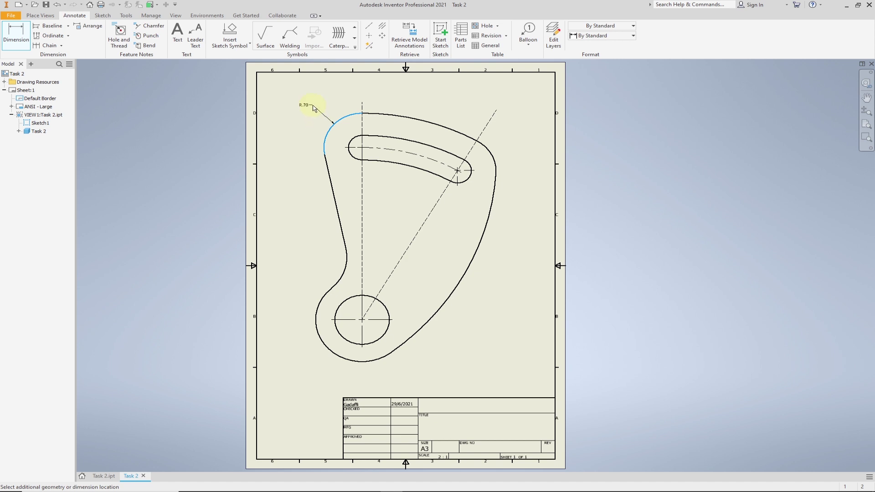
pyautogui.rightClick(314, 108)
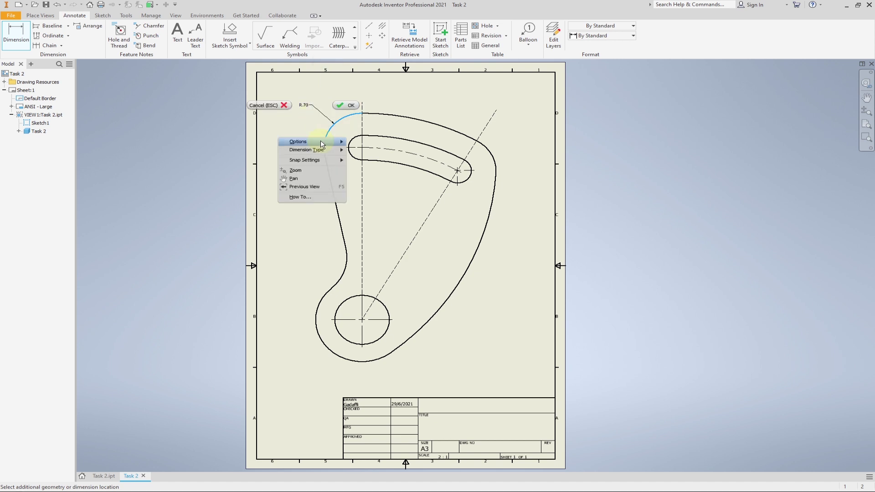
pyautogui.moveTo(298, 141)
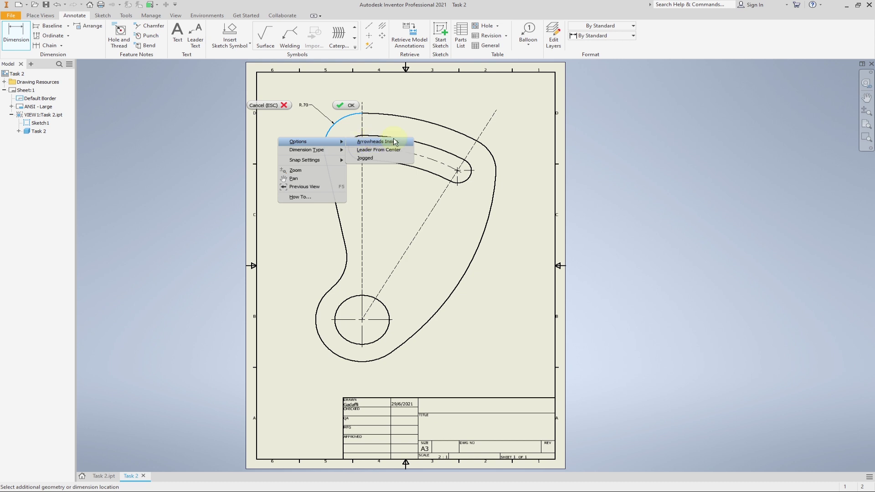
pyautogui.click(397, 149)
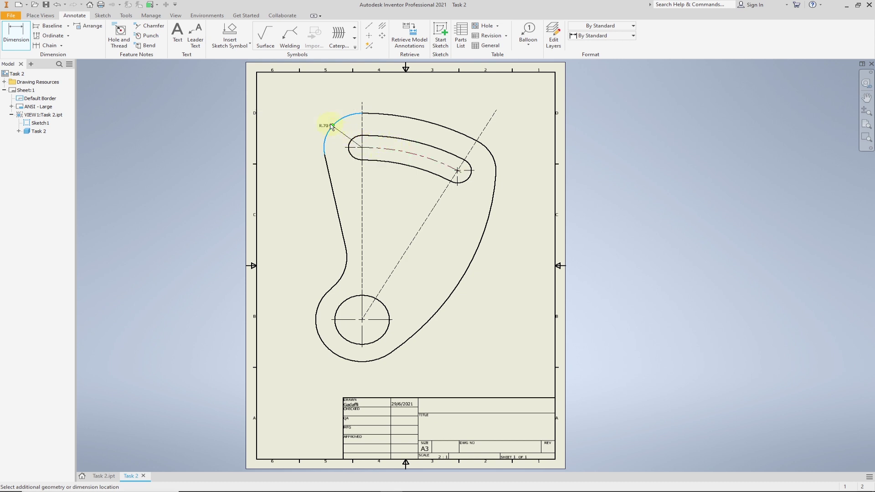
pyautogui.click(314, 112)
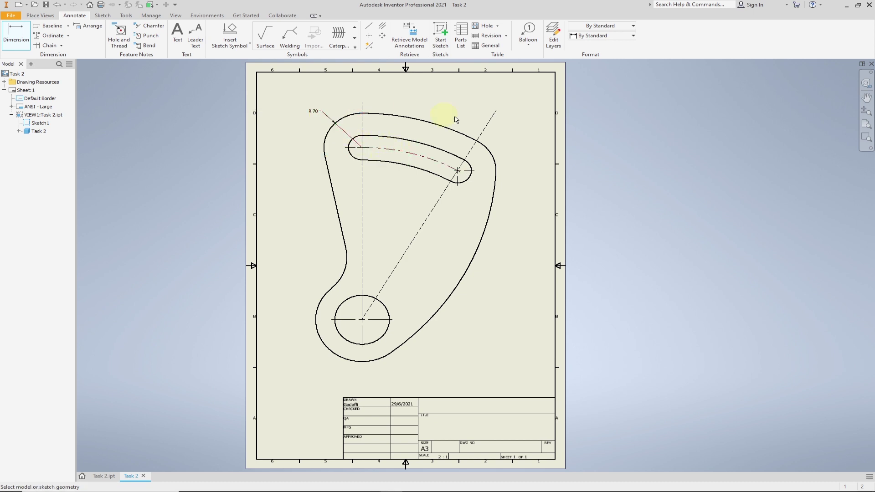
# - Add an R.25 dimension to the slot end and R3.50 to the slot's centre arc
pyautogui.click(470, 167)
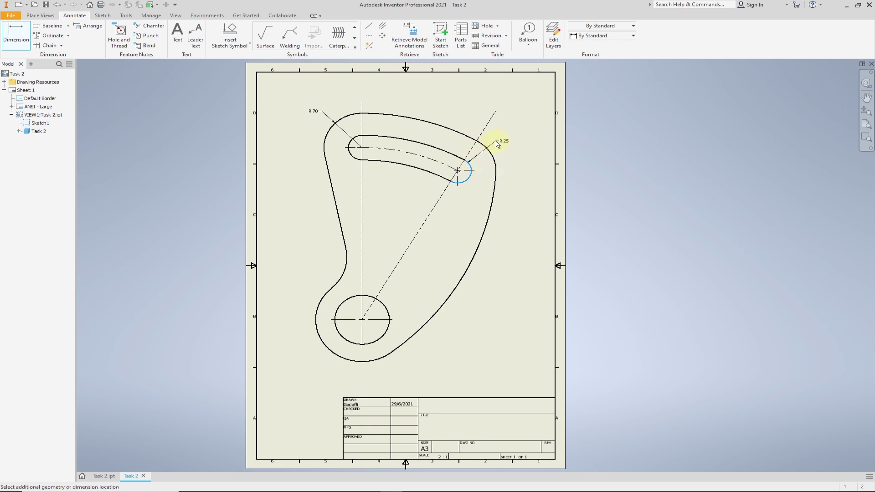
pyautogui.rightClick(499, 143)
pyautogui.moveTo(499, 177)
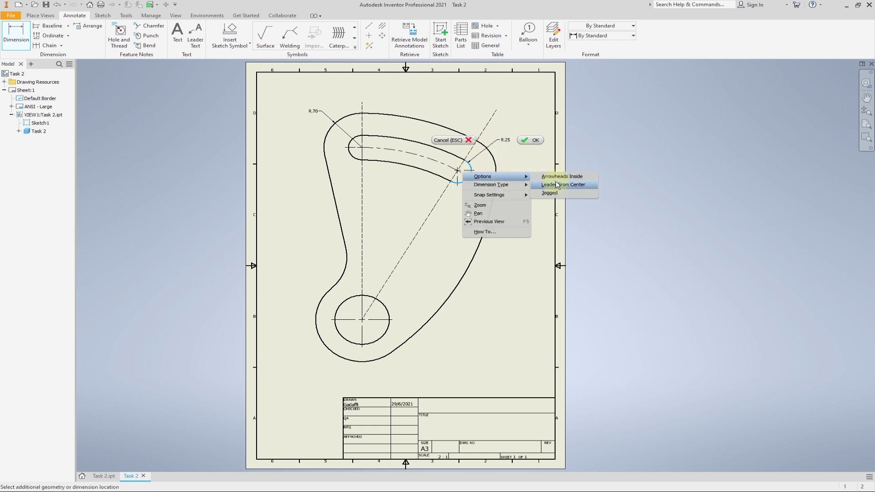
pyautogui.click(558, 185)
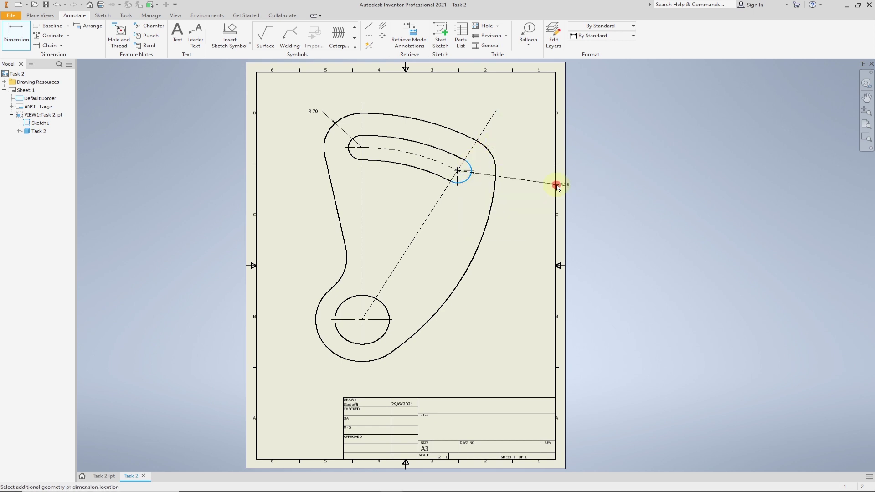
pyautogui.click(498, 142)
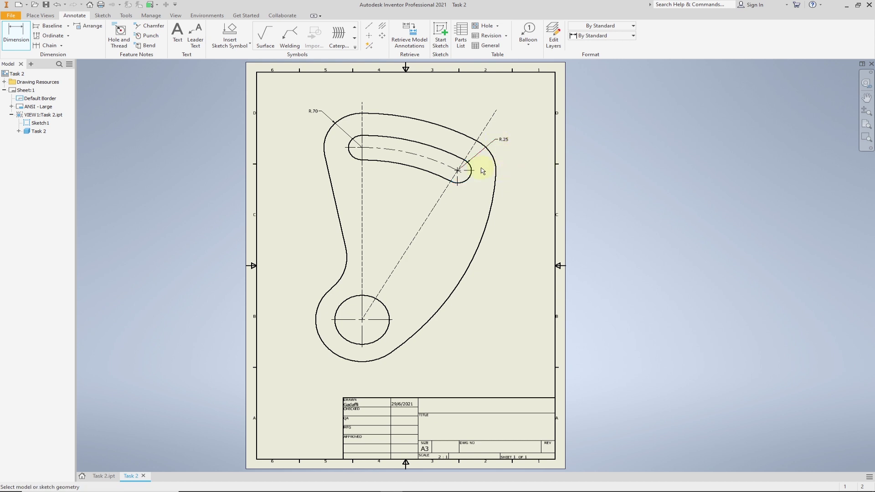
pyautogui.click(451, 170)
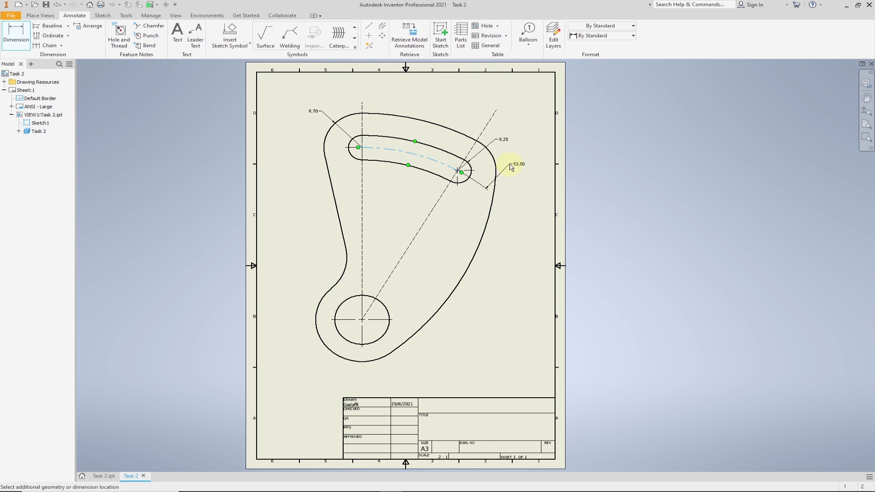
pyautogui.click(511, 166)
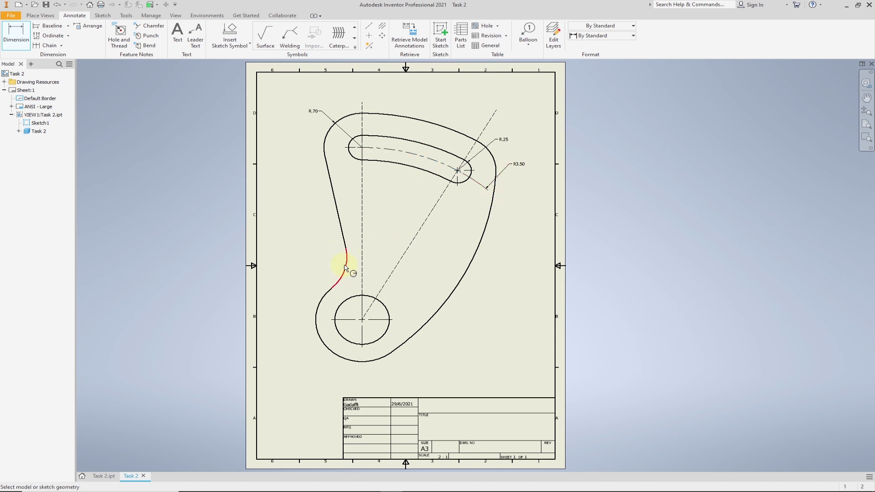
# - Dimension the concave and lower arcs as R.85 and the hole as Ø1.00
pyautogui.scroll(4, 346, 269)
pyautogui.scroll(-2, 344, 280)
pyautogui.click(344, 292)
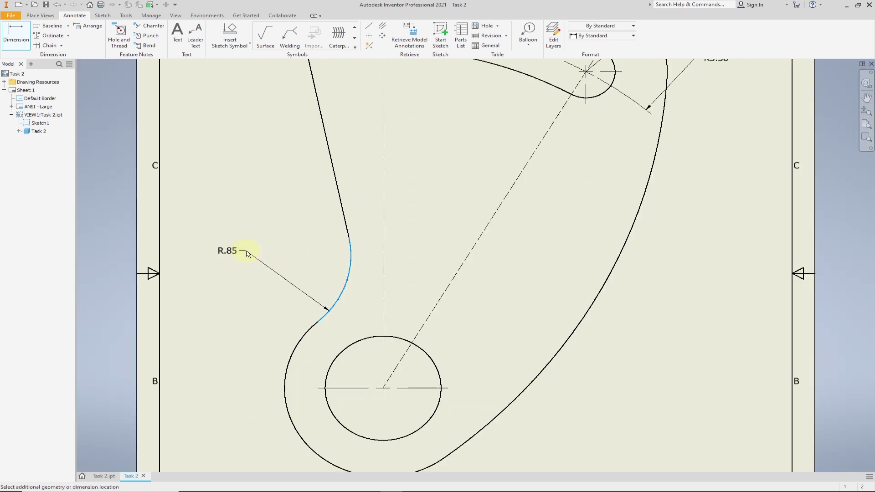
pyautogui.click(245, 254)
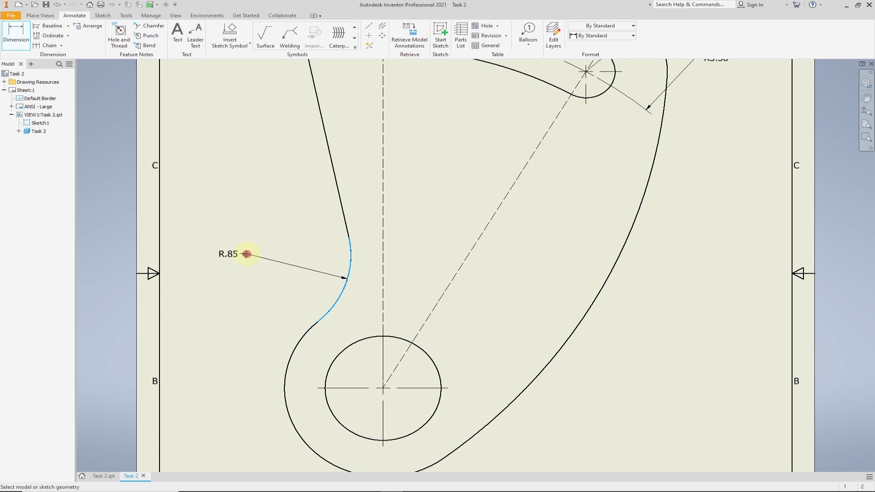
pyautogui.scroll(-2, 267, 273)
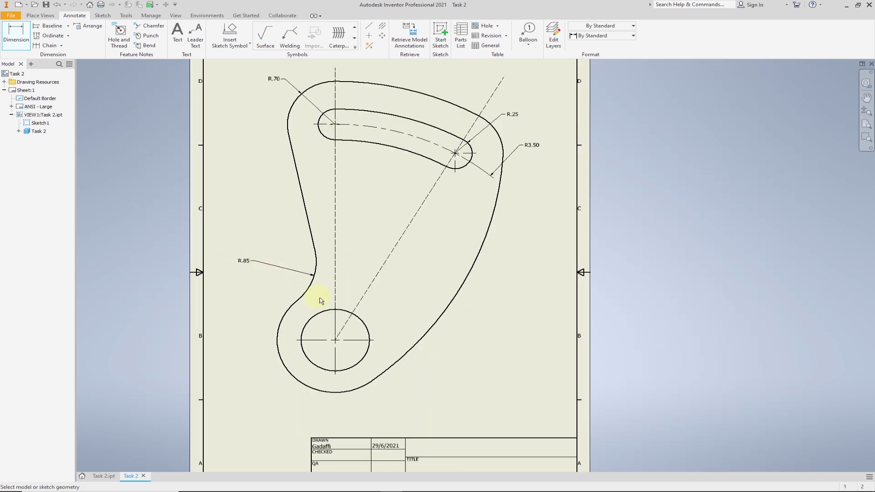
pyautogui.click(297, 382)
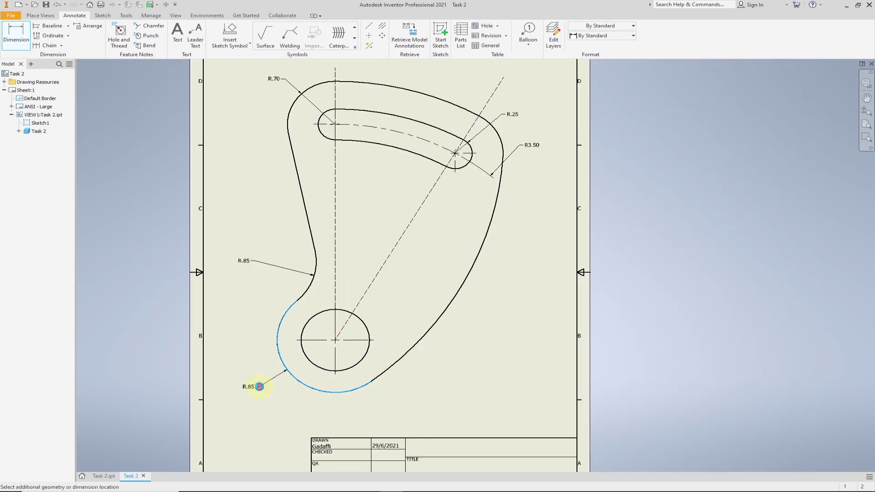
pyautogui.click(259, 386)
pyautogui.click(364, 359)
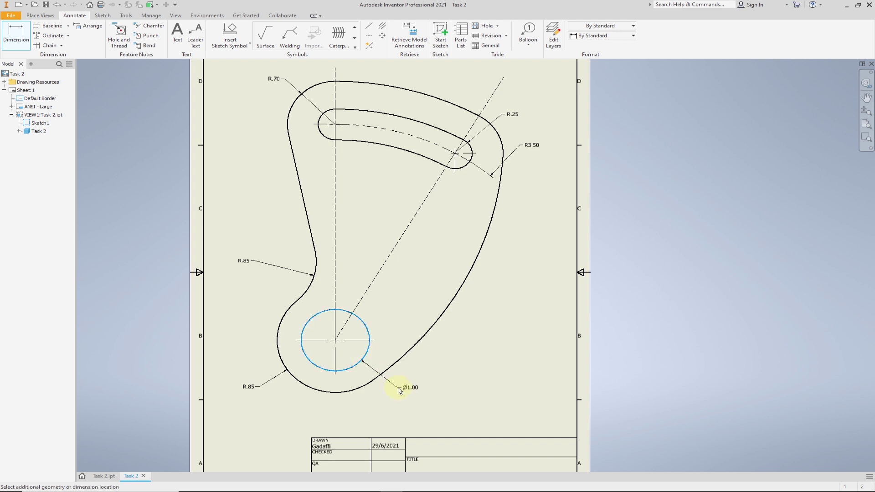
pyautogui.click(398, 391)
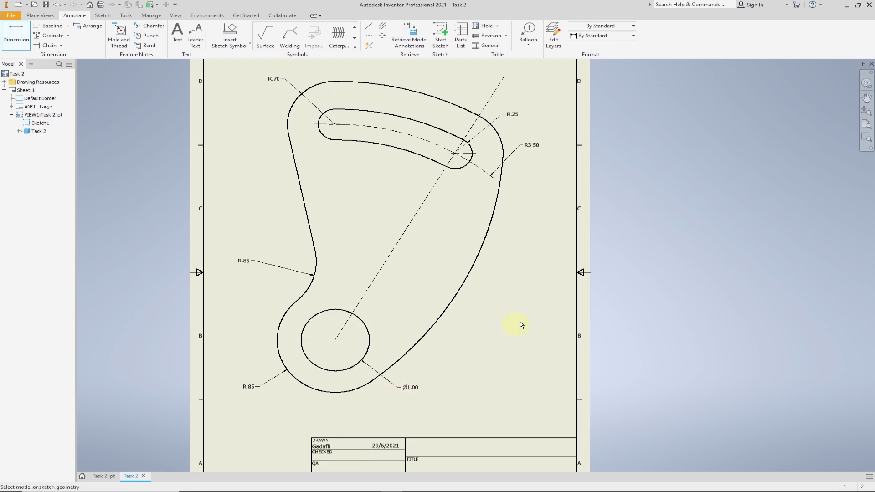
# - Add a jogged R5.00 radius dimension to the right outer arc
pyautogui.click(471, 272)
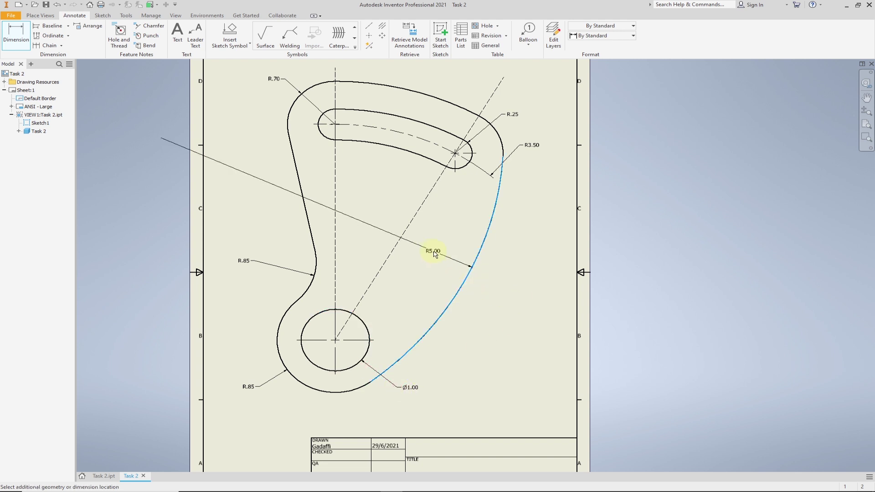
pyautogui.rightClick(434, 254)
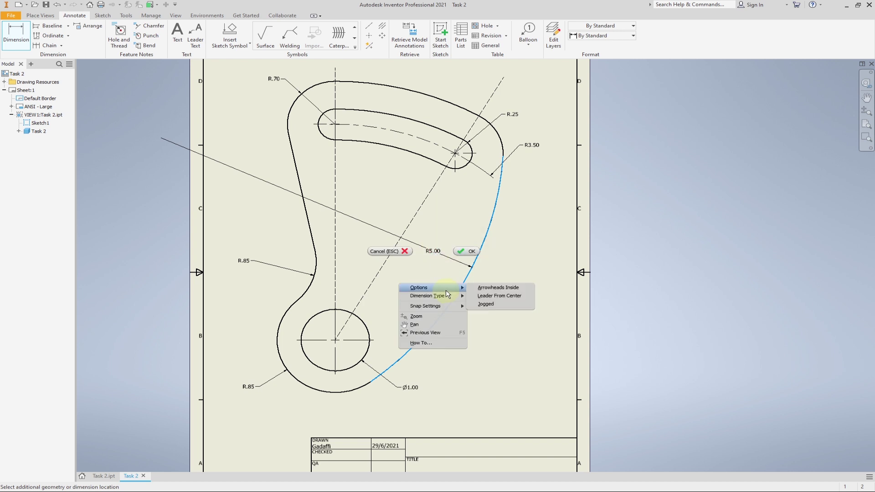
pyautogui.click(503, 309)
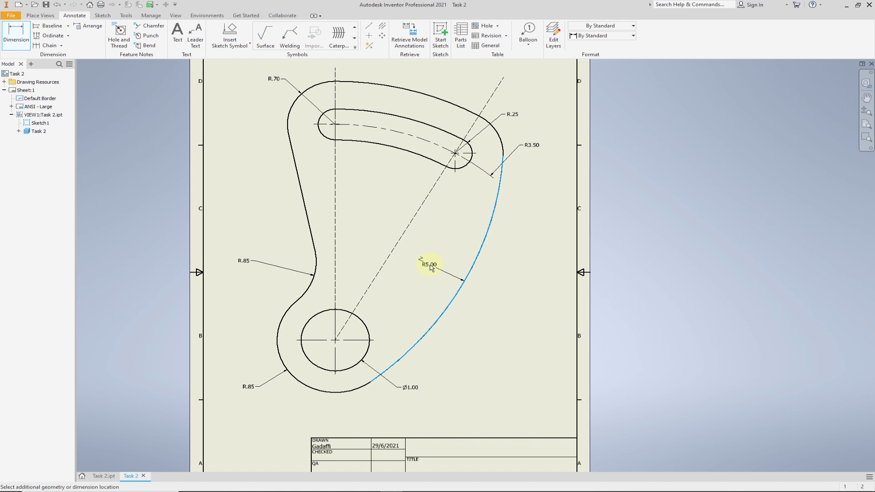
pyautogui.click(432, 267)
# - Dimension the 30° angle between the slanted and vertical centre lines, then start saving
pyautogui.scroll(5, 402, 219)
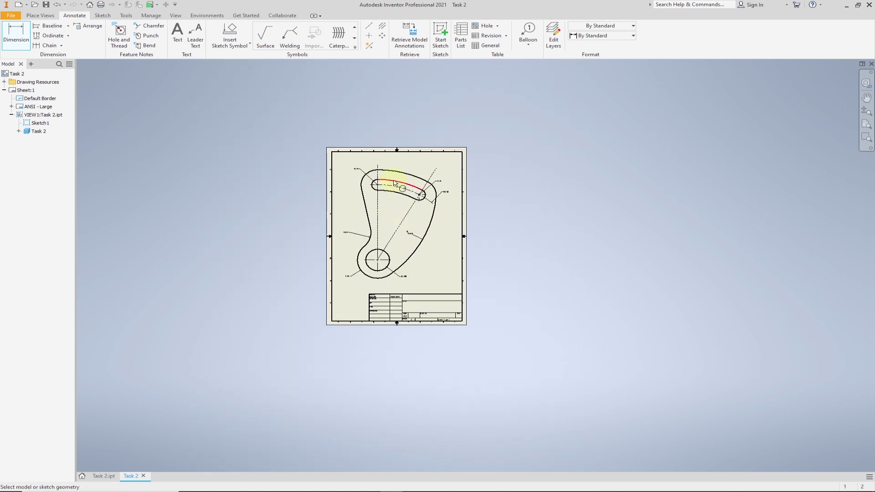
pyautogui.scroll(-3, 403, 232)
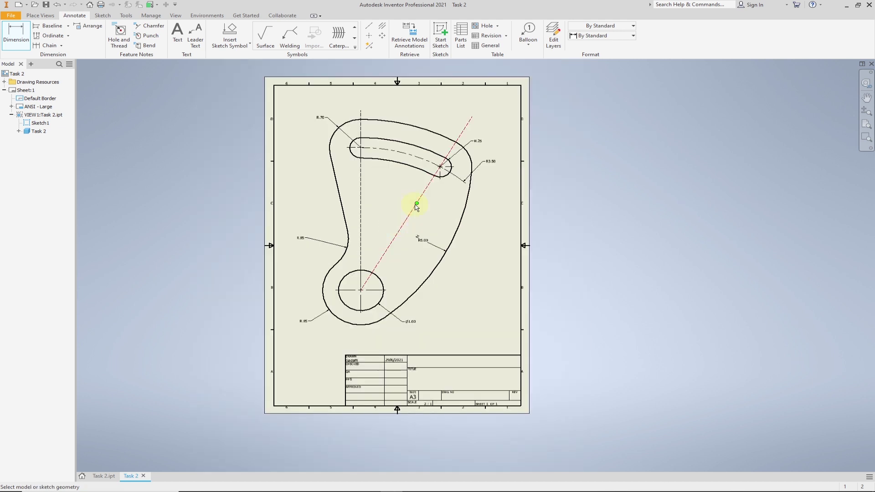
pyautogui.click(460, 138)
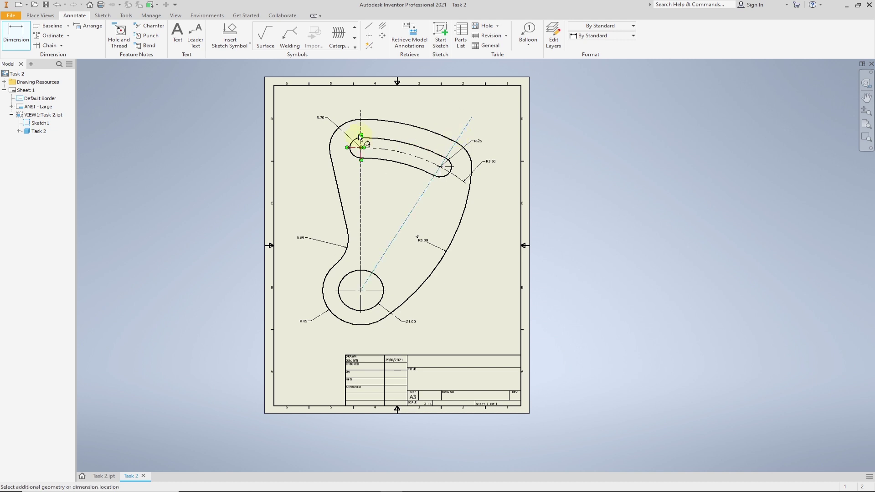
pyautogui.click(361, 133)
pyautogui.click(412, 117)
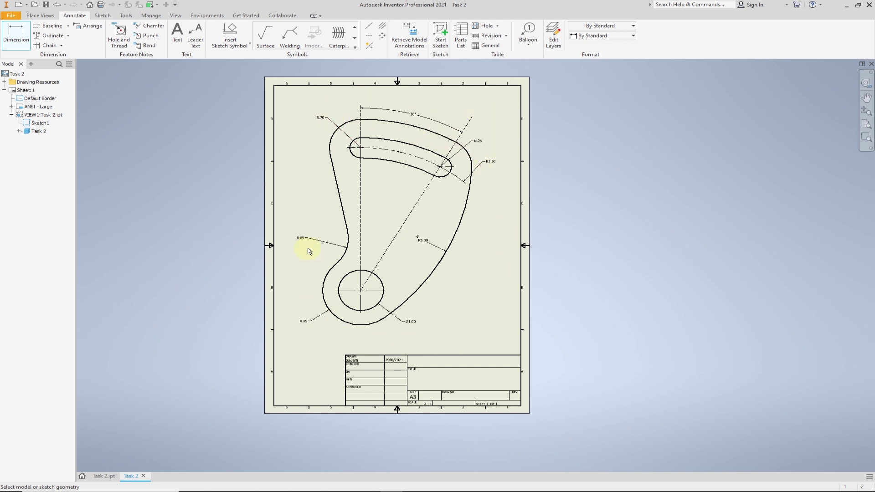
pyautogui.click(47, 5)
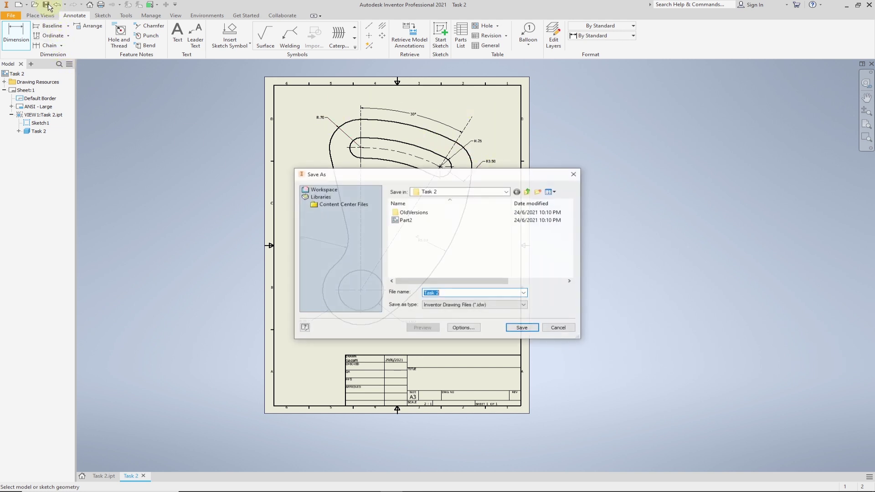
# - Save the drawing as Task 2.idw, with the title block showing drawing number Task 2
pyautogui.click(523, 327)
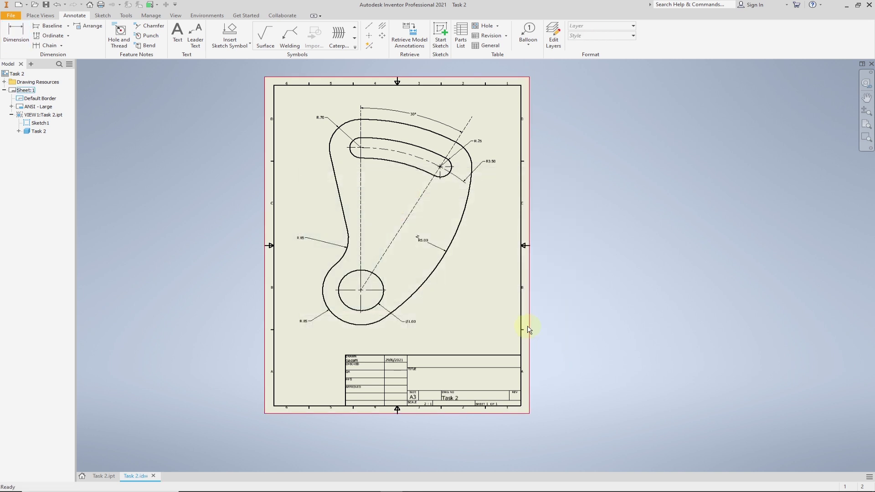
pyautogui.scroll(-3, 351, 369)
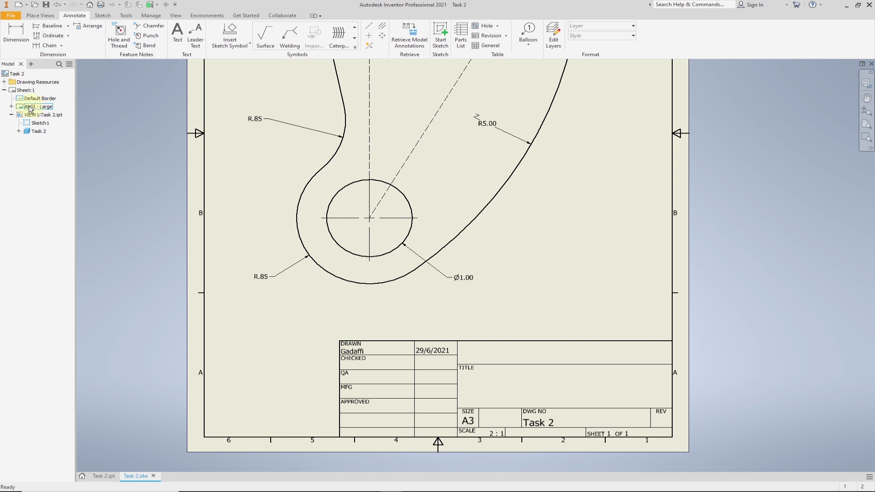
# - Edit the ANSI - Large title block definition, entering the drawer's initials in the author field
pyautogui.rightClick(29, 109)
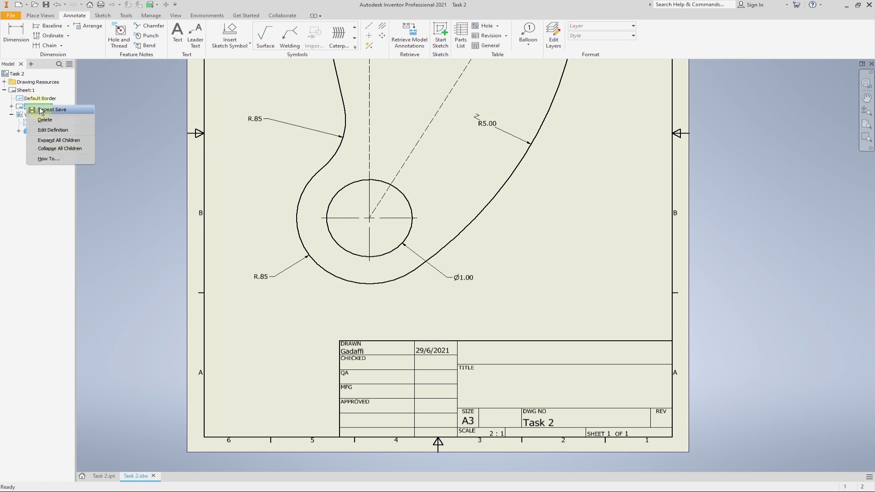
pyautogui.click(54, 131)
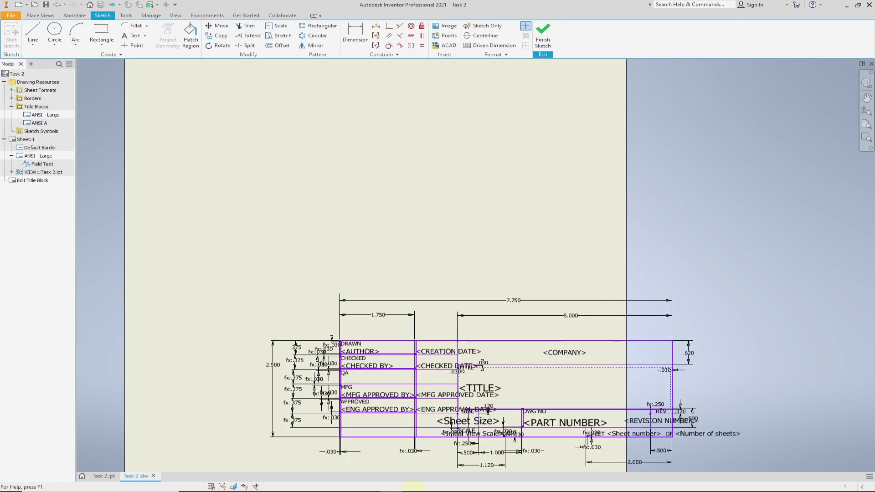
pyautogui.scroll(-3, 413, 366)
pyautogui.moveTo(413, 366); pyautogui.dragTo(403, 314, button='middle')
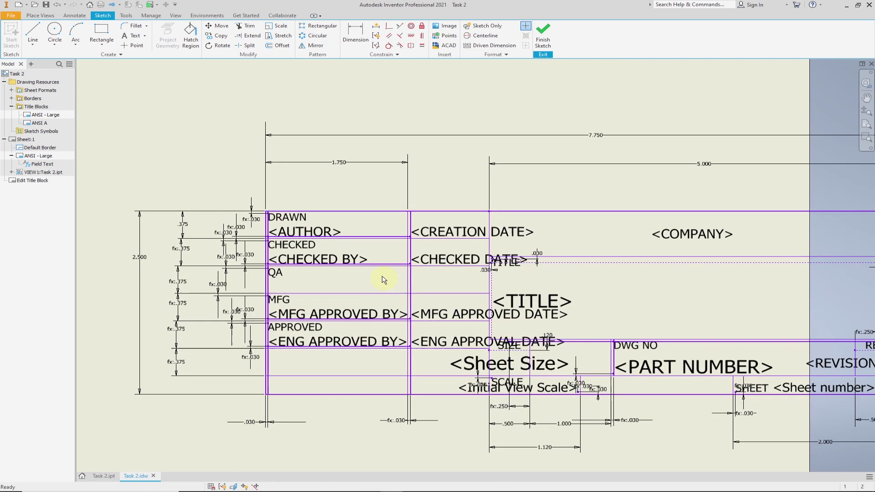
pyautogui.click(308, 235)
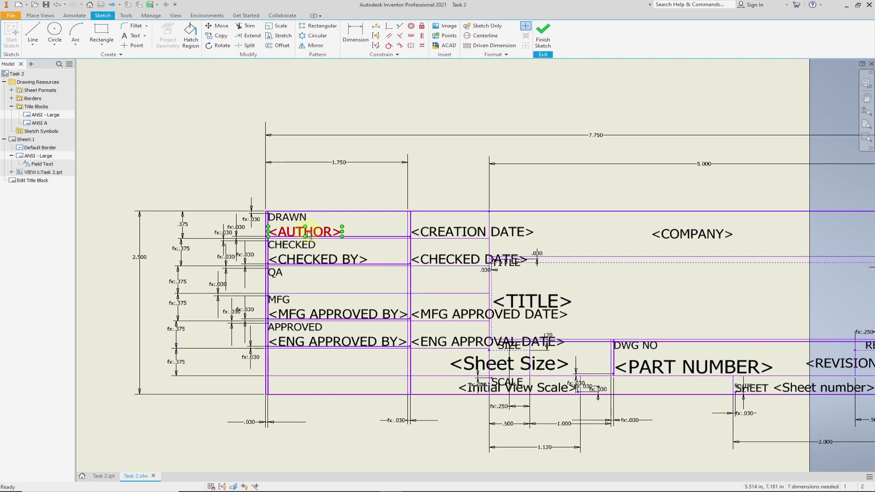
pyautogui.doubleClick(308, 233)
pyautogui.moveTo(444, 256); pyautogui.dragTo(381, 256)
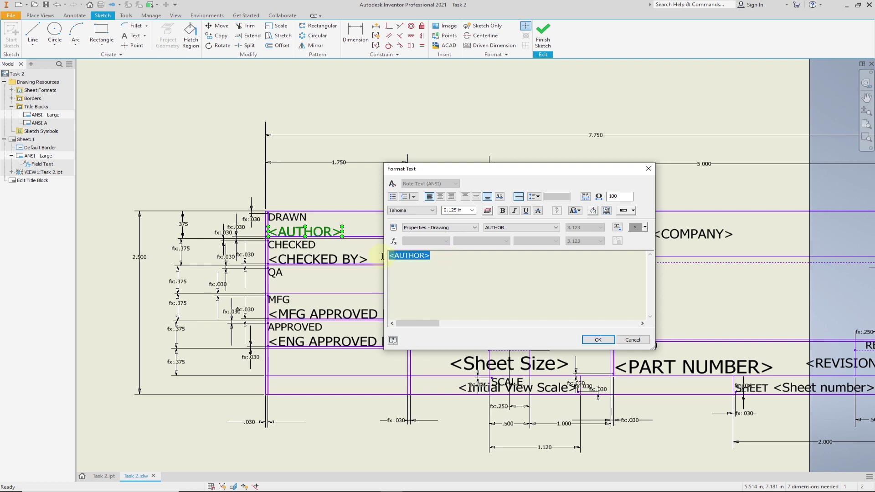
pyautogui.write('MGO')
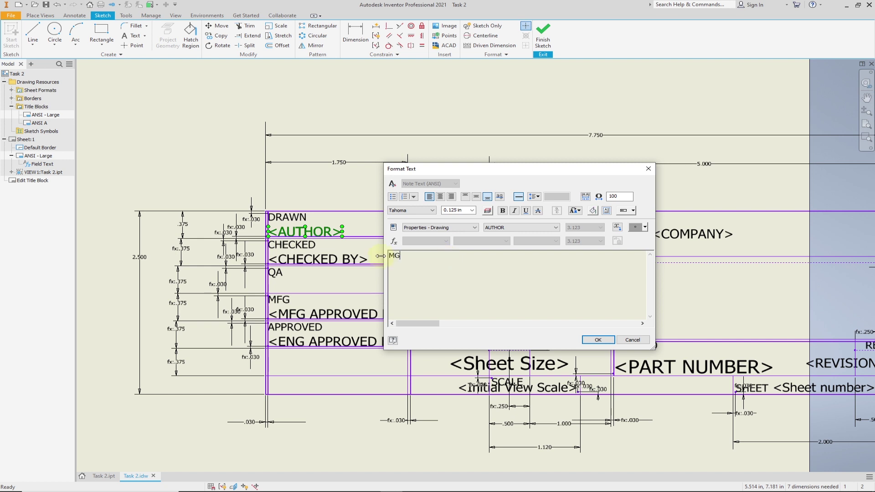
pyautogui.click(597, 339)
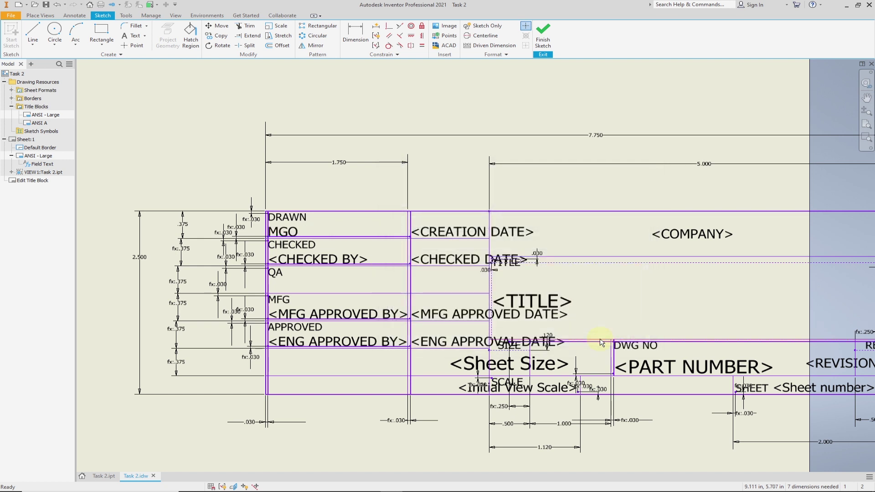
# - Set the title block's title field to TASK 2
pyautogui.doubleClick(561, 304)
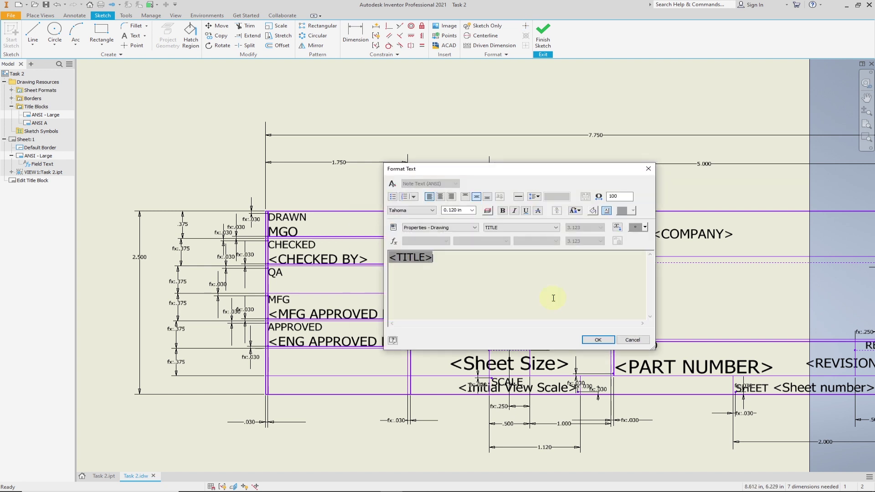
pyautogui.moveTo(437, 257); pyautogui.dragTo(381, 260)
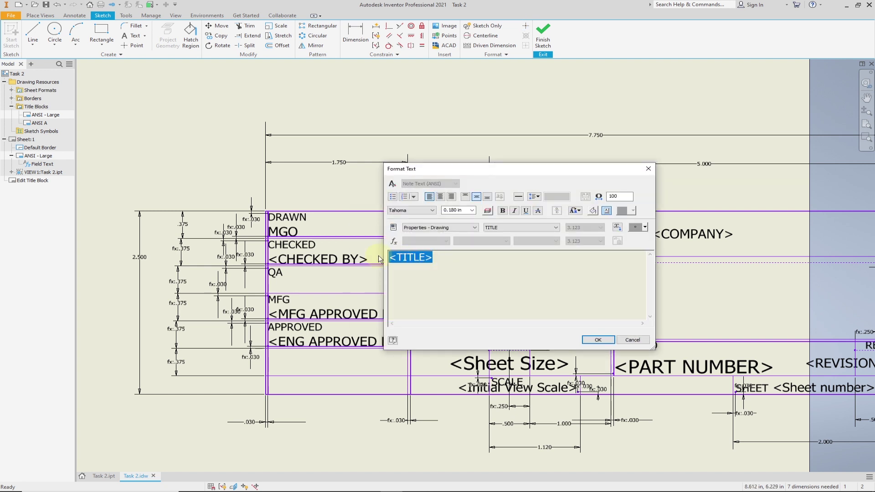
pyautogui.write('t')
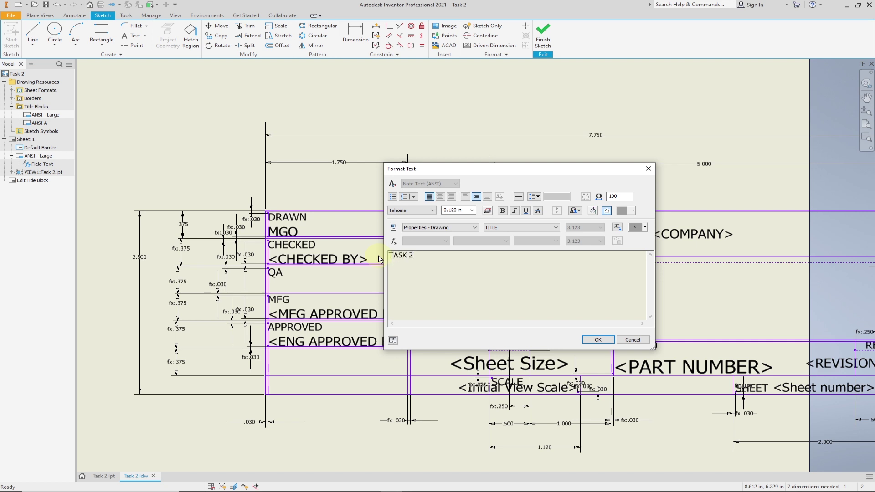
pyautogui.click(584, 340)
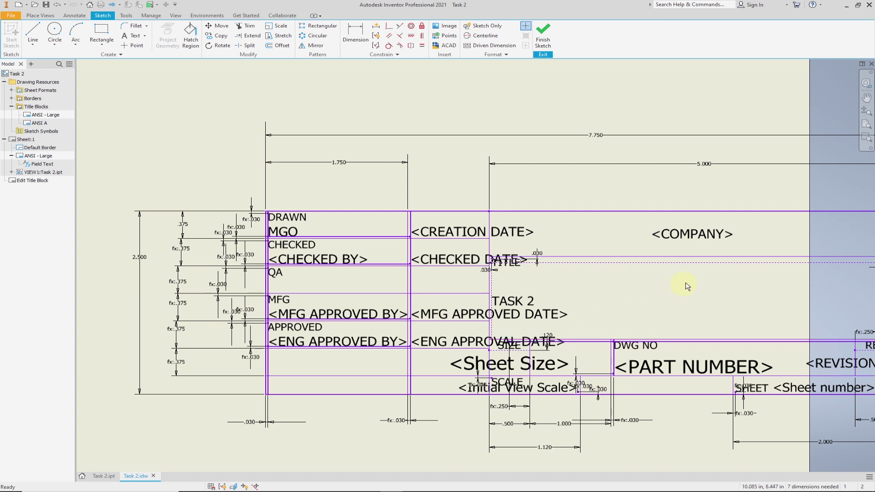
# - Set the company to POLITEKNIK SULTAN MIZAN ZAINAL ABIDIN and save the title block edits
pyautogui.doubleClick(700, 237)
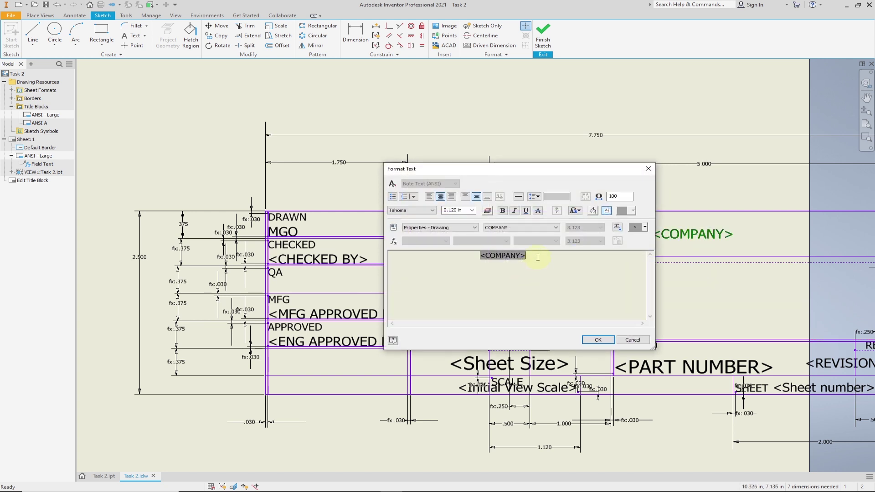
pyautogui.moveTo(538, 257); pyautogui.dragTo(469, 257)
pyautogui.write('PO')
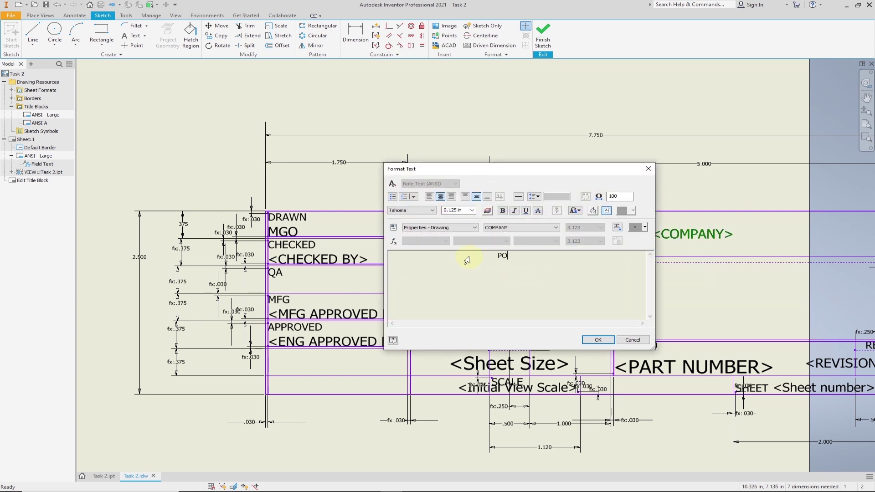
pyautogui.write('LITEKNI')
pyautogui.write('K SULTAN MI')
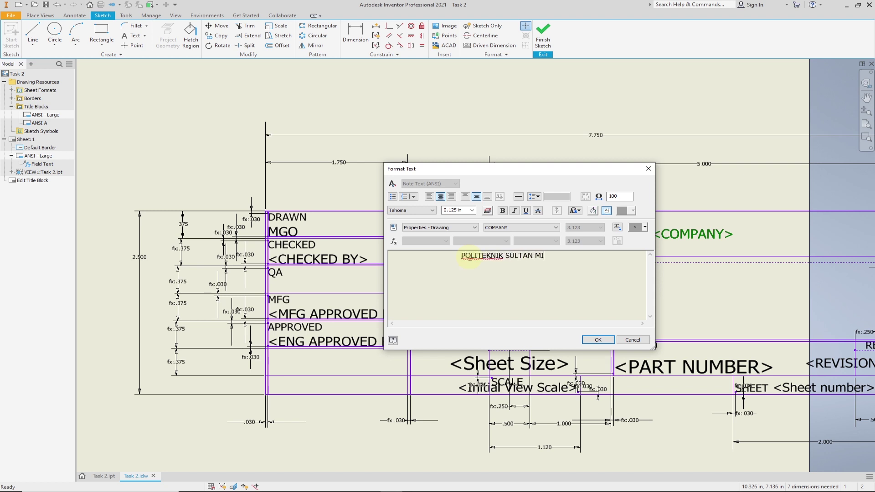
pyautogui.write('ZAN ZAINAL')
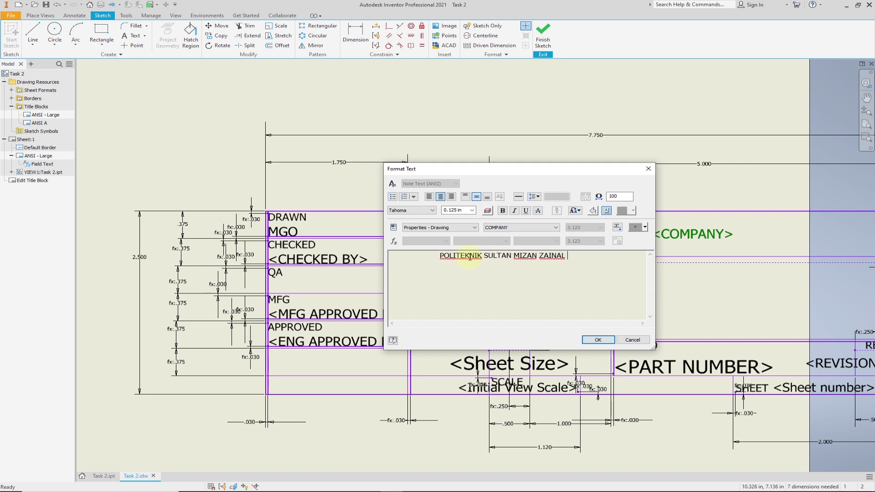
pyautogui.write(' ABIDIN')
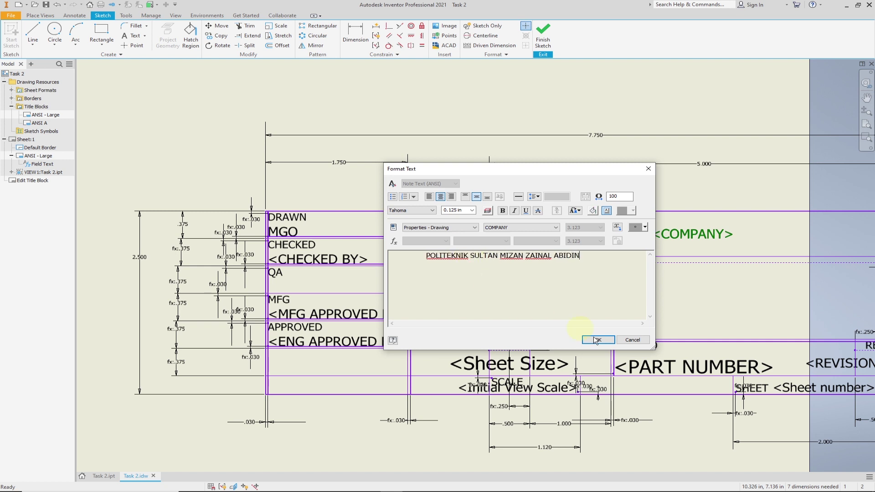
pyautogui.click(596, 340)
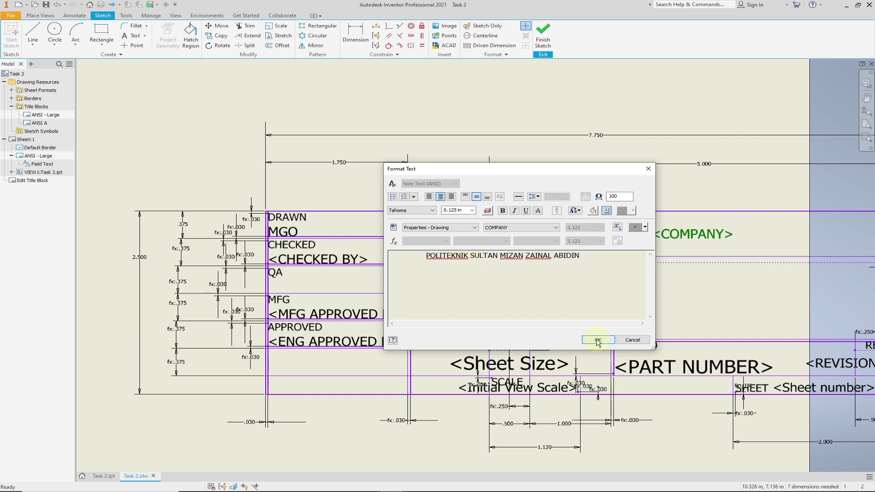
pyautogui.click(543, 42)
pyautogui.click(383, 261)
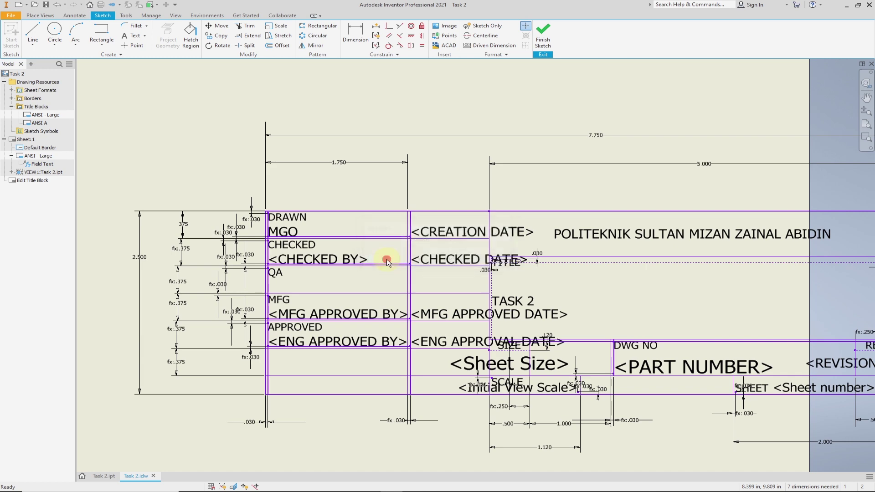
# - Zoom out to the full sheet and save a copy as Task 2.pdf
pyautogui.scroll(-2, 711, 315)
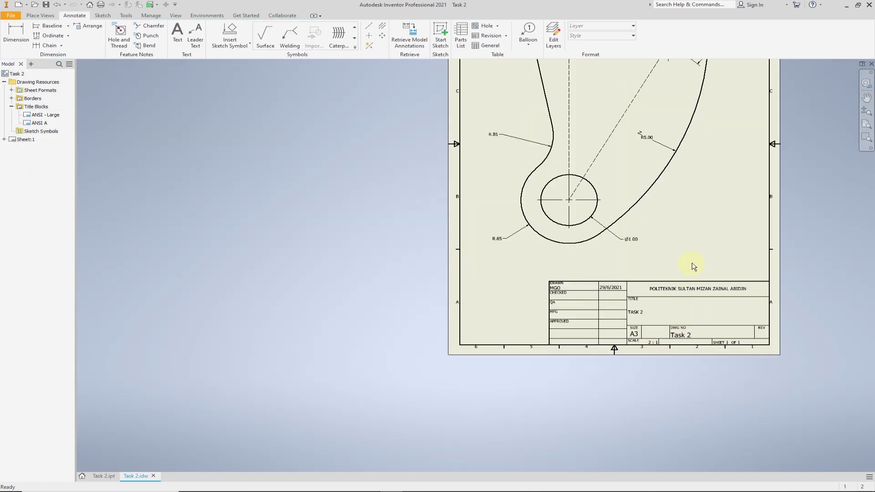
pyautogui.scroll(-1, 695, 267)
pyautogui.scroll(2, 719, 265)
pyautogui.scroll(-2, 720, 255)
pyautogui.scroll(-1, 573, 283)
pyautogui.scroll(-2, 566, 297)
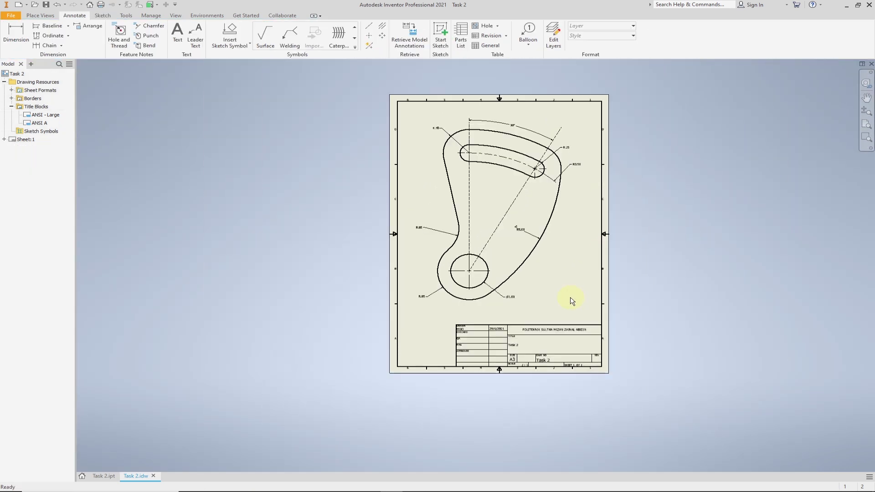
pyautogui.scroll(1, 559, 255)
pyautogui.scroll(1, 531, 259)
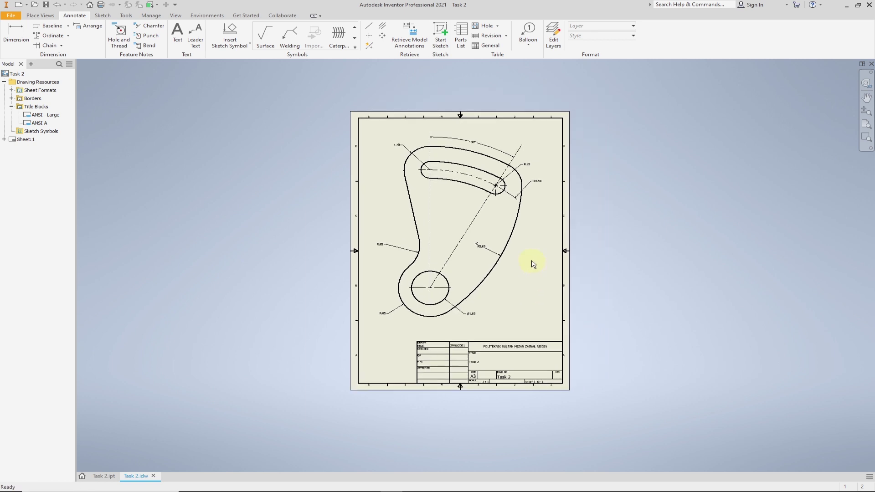
pyautogui.scroll(3, 534, 263)
pyautogui.scroll(-3, 532, 264)
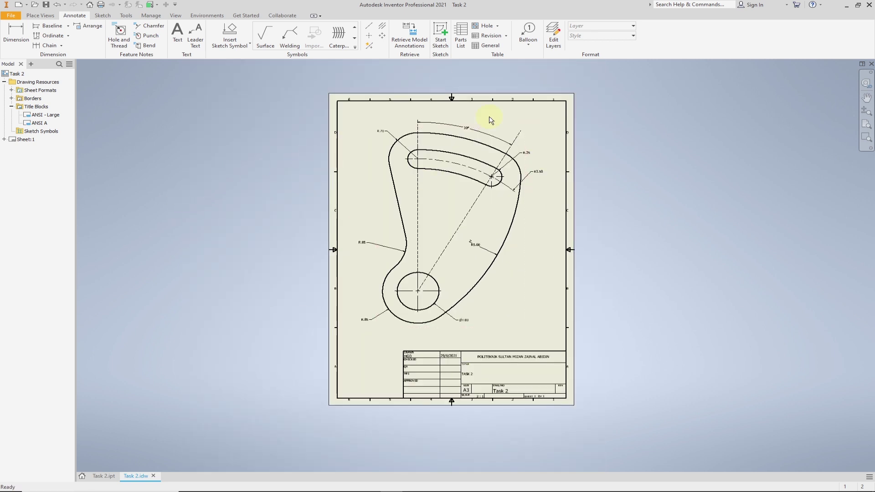
pyautogui.click(12, 15)
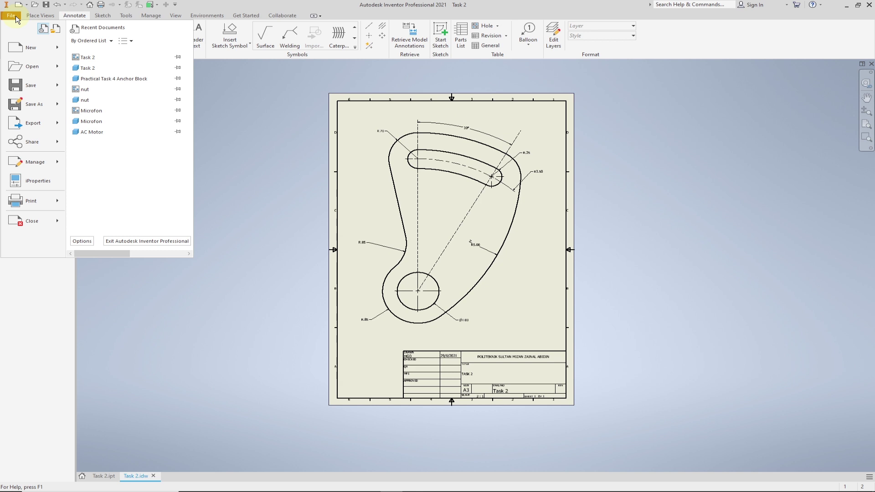
pyautogui.click(38, 103)
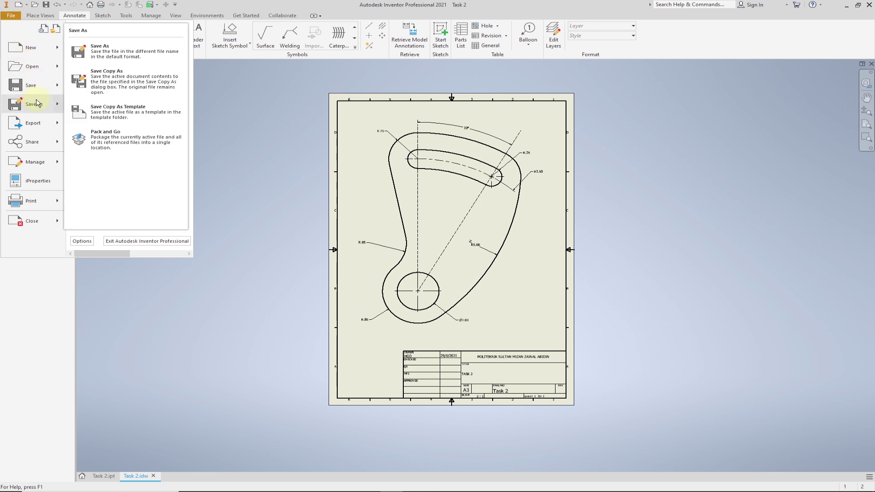
pyautogui.click(141, 83)
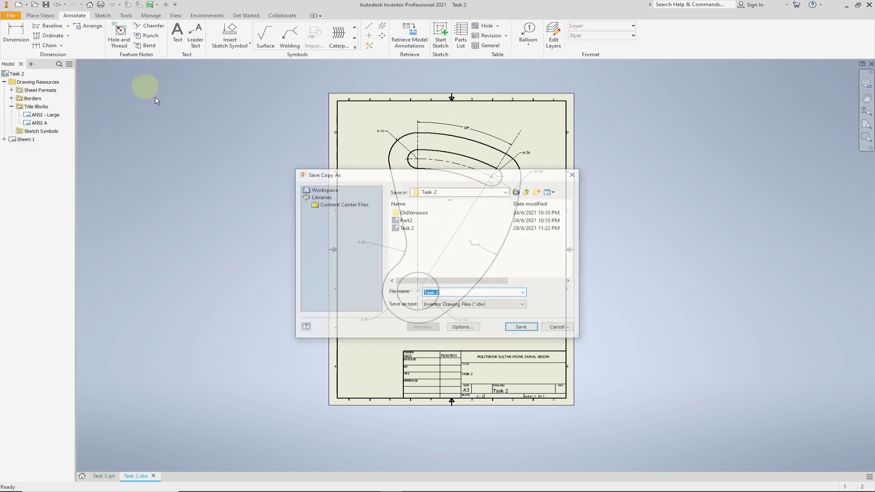
pyautogui.click(488, 305)
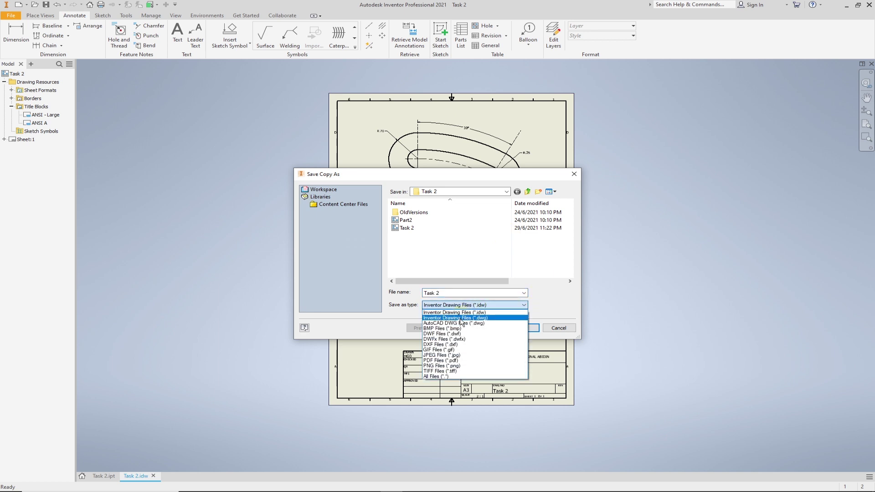
pyautogui.click(454, 361)
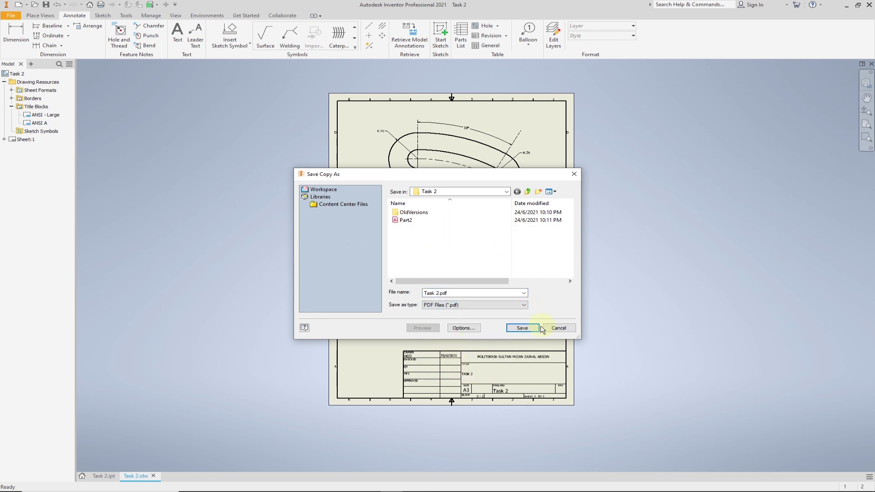
pyautogui.click(525, 327)
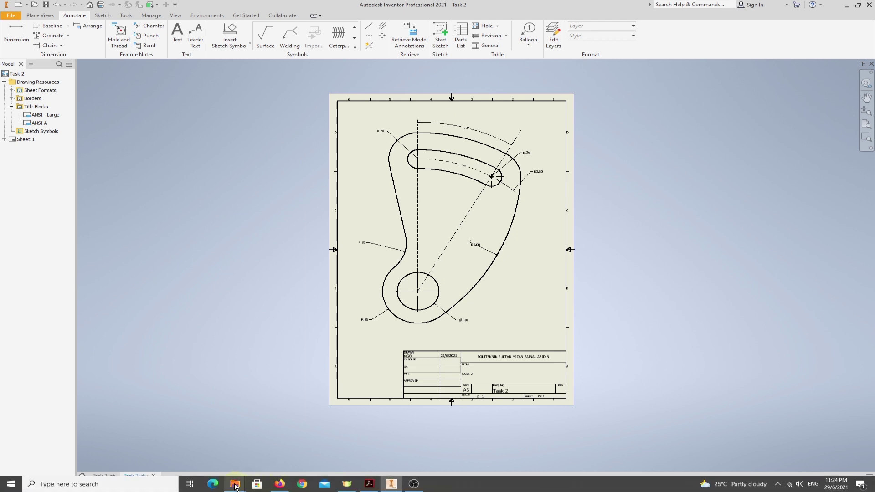
# - Open the exported Task 2 PDF from the Task 2 folder in File Explorer
pyautogui.moveTo(234, 484)
pyautogui.click(217, 456)
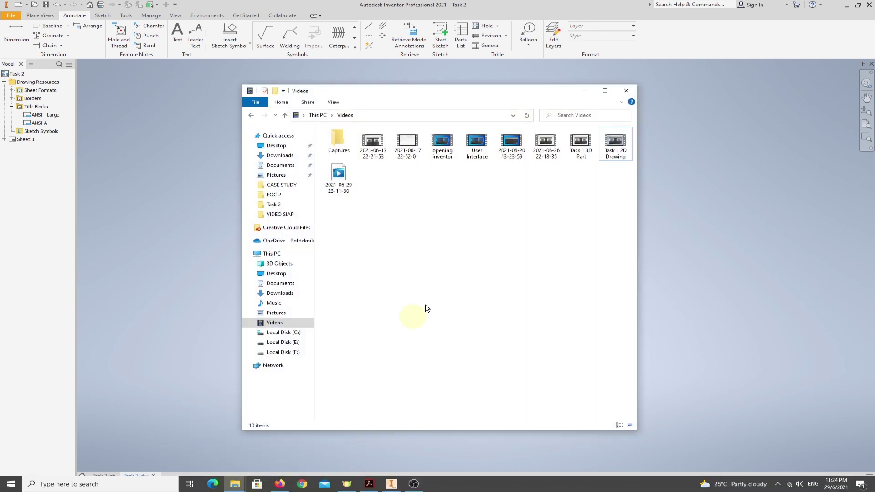
pyautogui.click(586, 91)
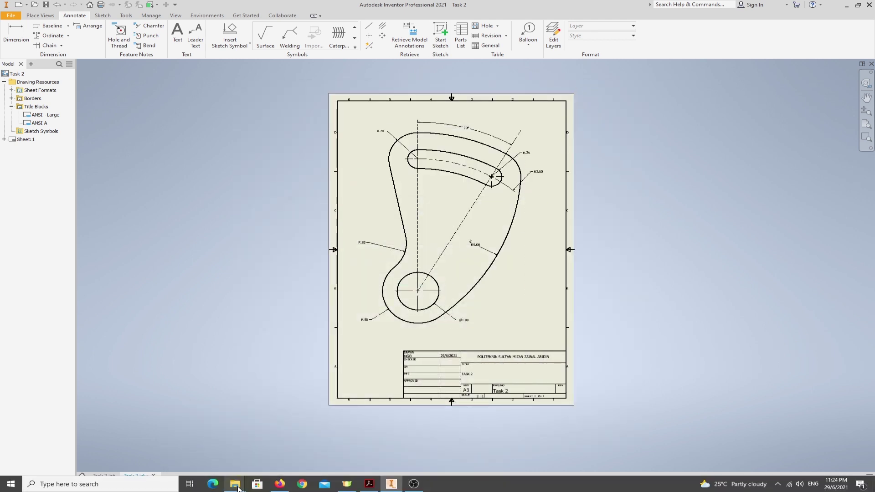
pyautogui.moveTo(234, 484)
pyautogui.click(266, 437)
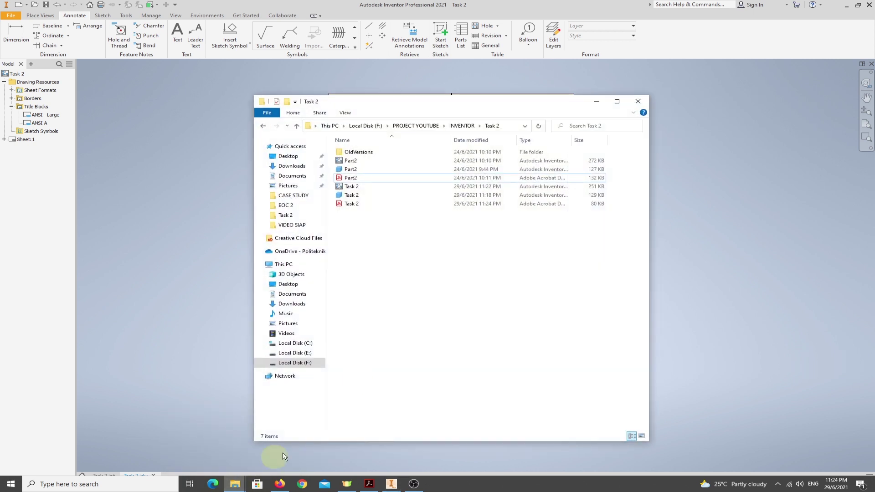
pyautogui.doubleClick(356, 208)
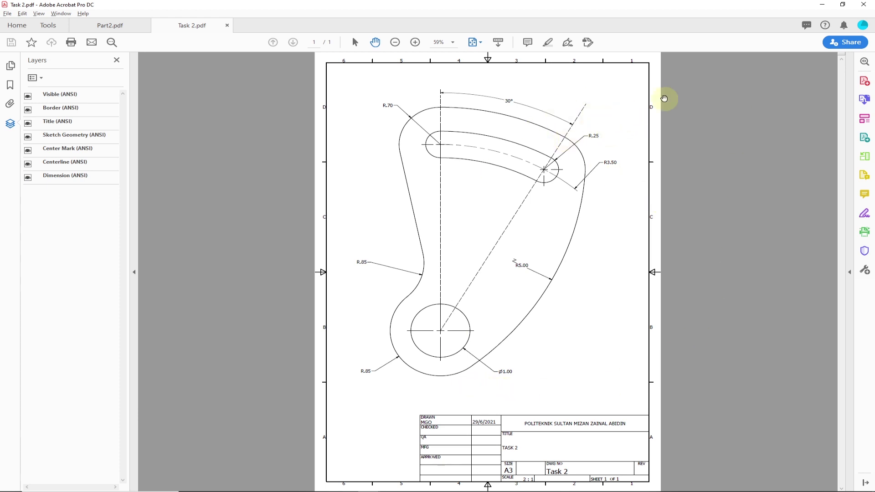
# - Minimize Acrobat and the Task 2 folder window to return to the Inventor drawing
pyautogui.click(824, 5)
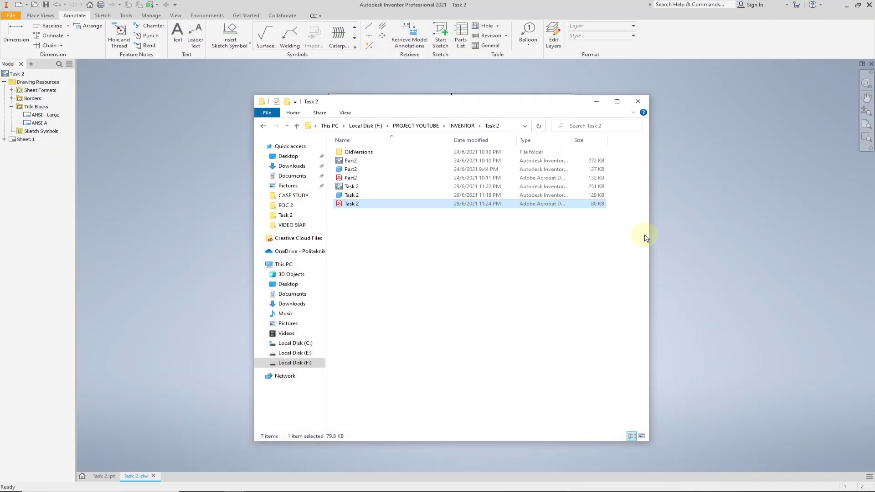
pyautogui.click(596, 102)
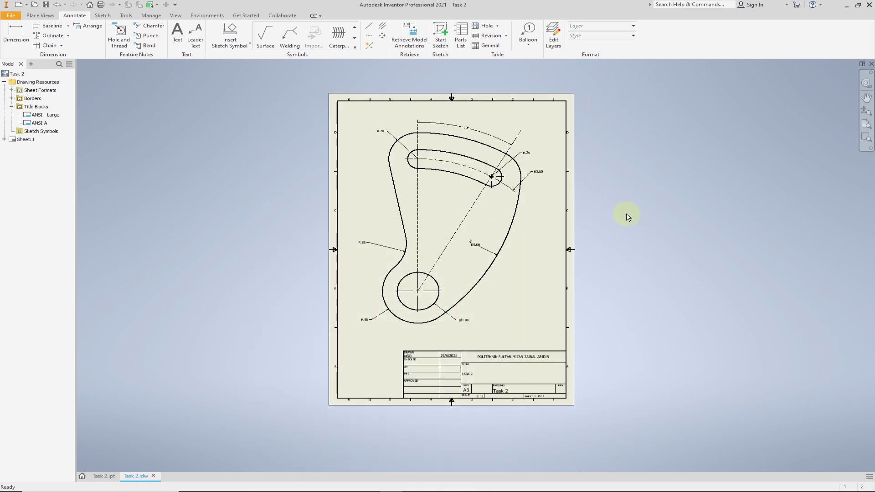